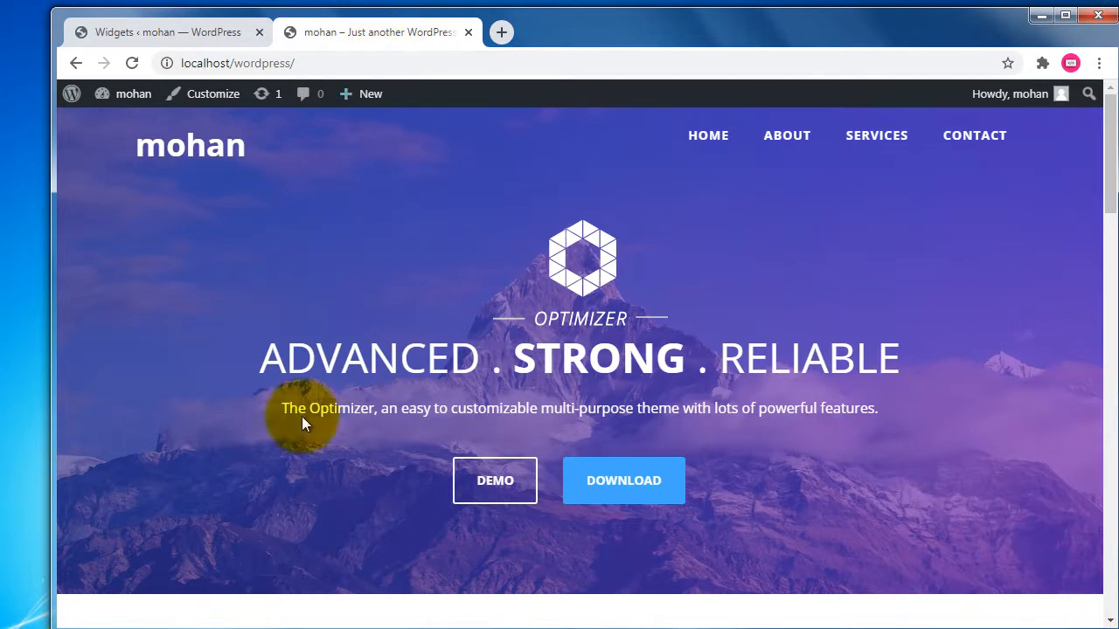
Switch to the Notepad notes and add the line "About | Services | Contact" below the "Inserting Blog into Menu" title
click(219, 628)
drag(693, 103, 664, 204)
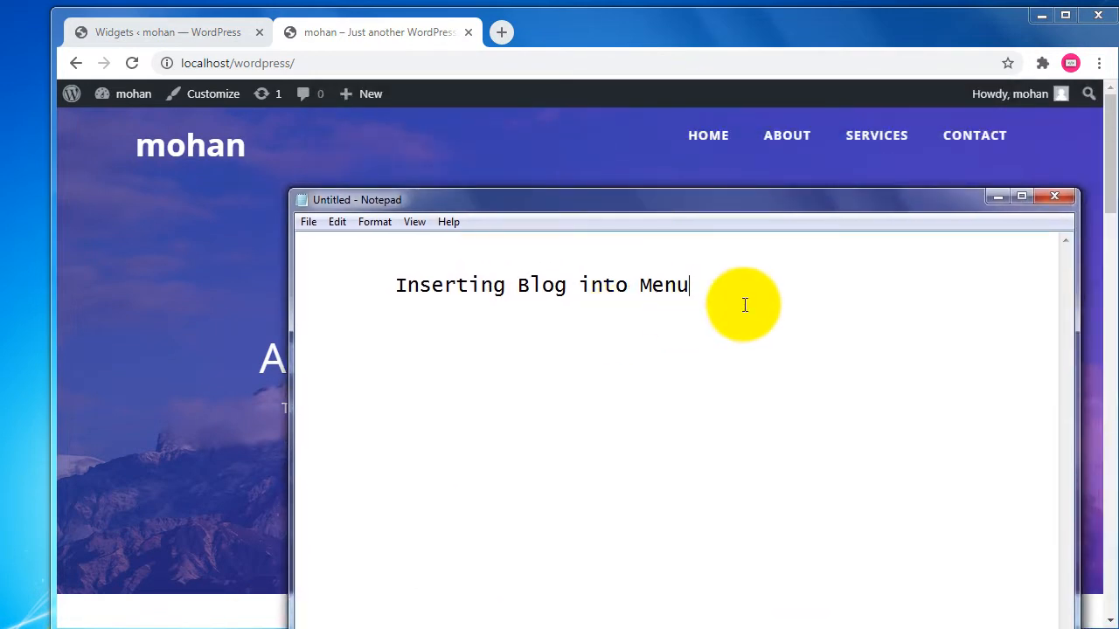
key(Return)
key(Tab)
text(About )
text(service)
key(BackSpace)
key(BackSpace)
key(BackSpace)
key(BackSpace)
key(BackSpace)
key(BackSpace)
key(BackSpace)
text(| A)
key(BackSpace)
text(Services | )
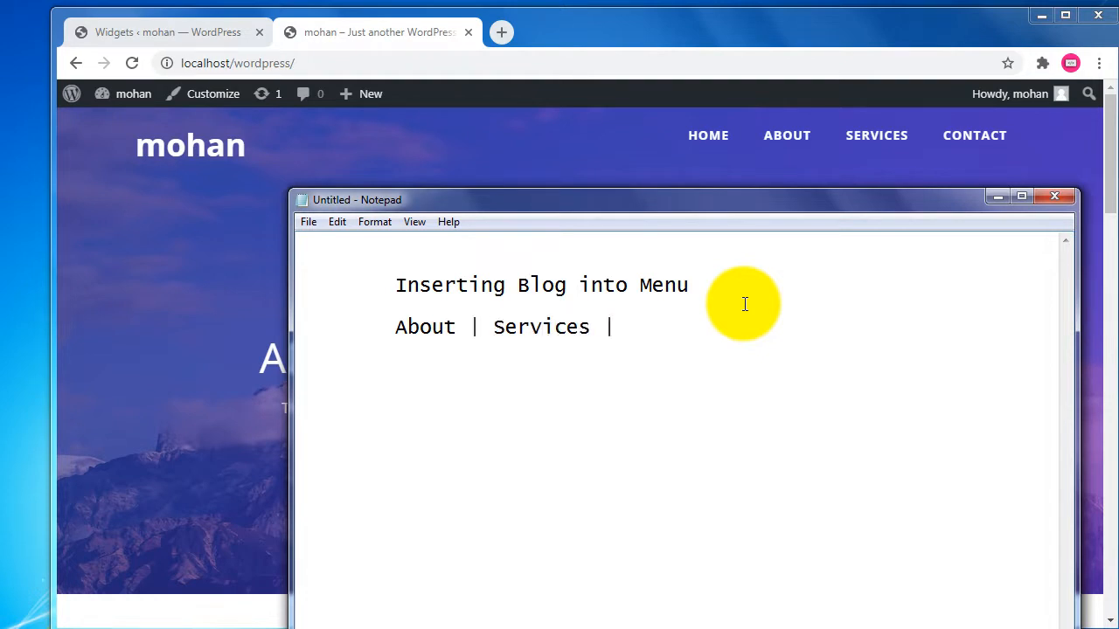
text(Contact)
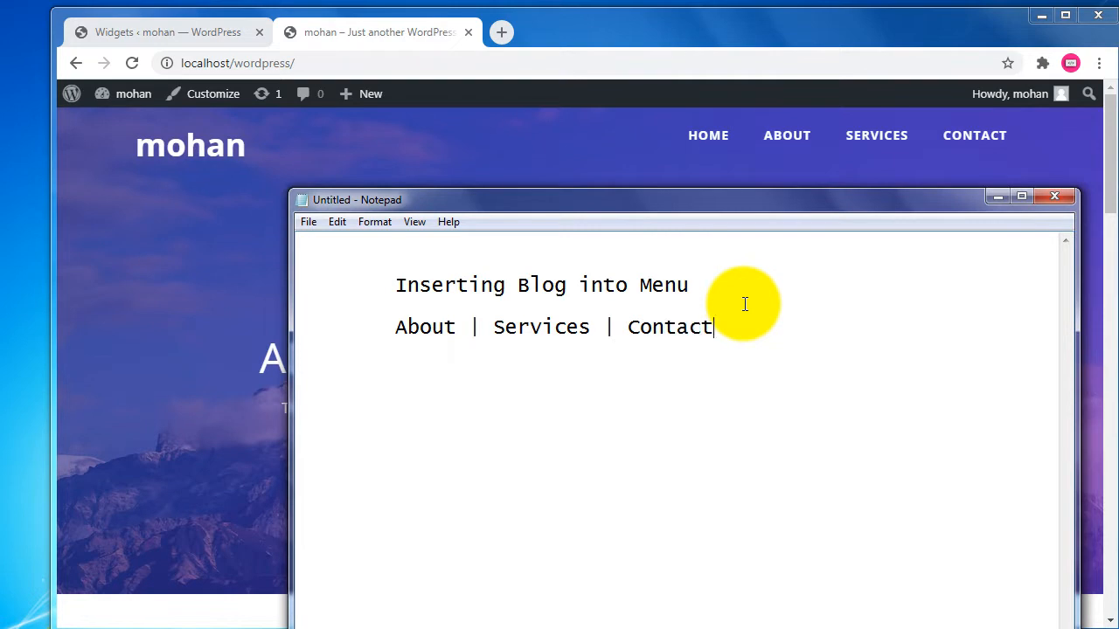
Insert "Blog |" between Services and Contact in the menu line
key(Left)
key(Left)
key(Left)
key(Left)
key(Left)
key(Left)
key(Left)
key(Left)
text(Blog )
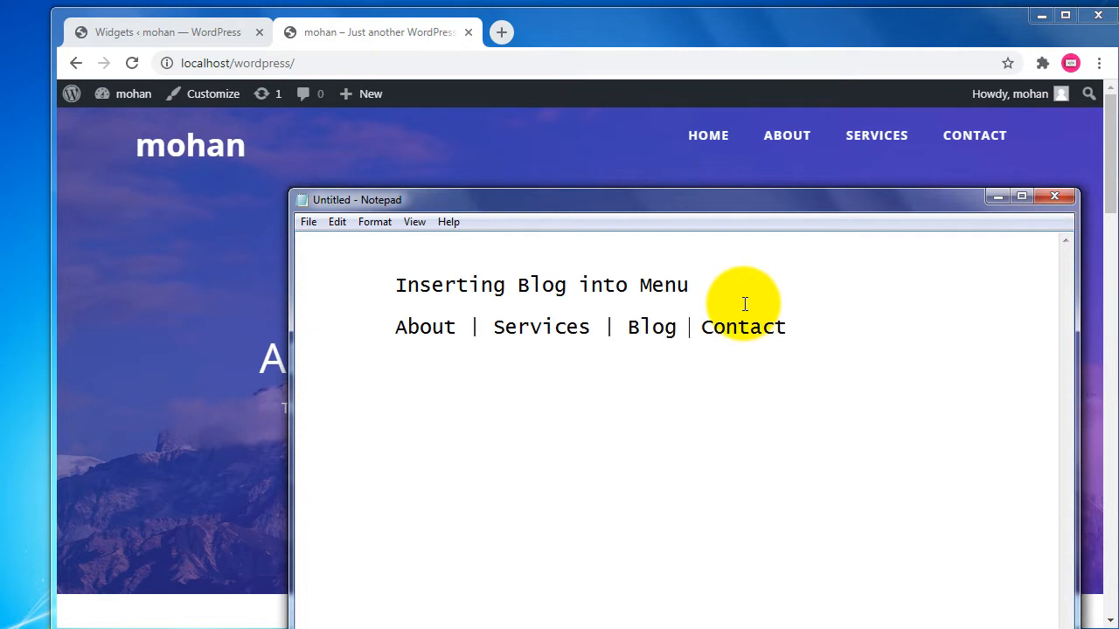
text(|)
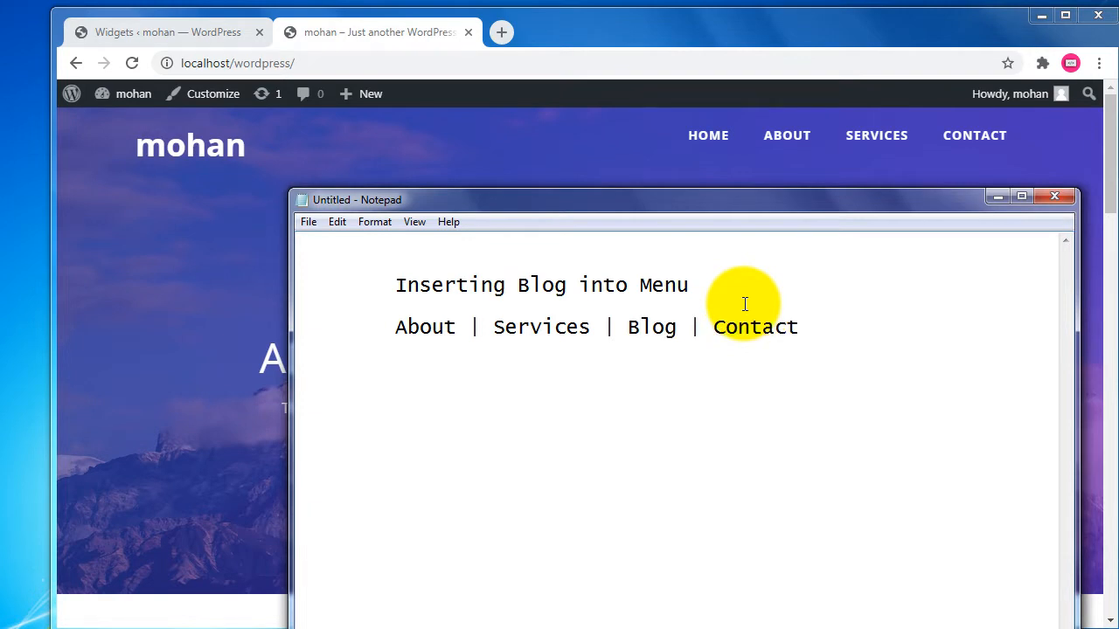
Add the line "Blog-> Article / blog" below the menu line
key(End)
key(Return)
key(Return)
key(Tab)
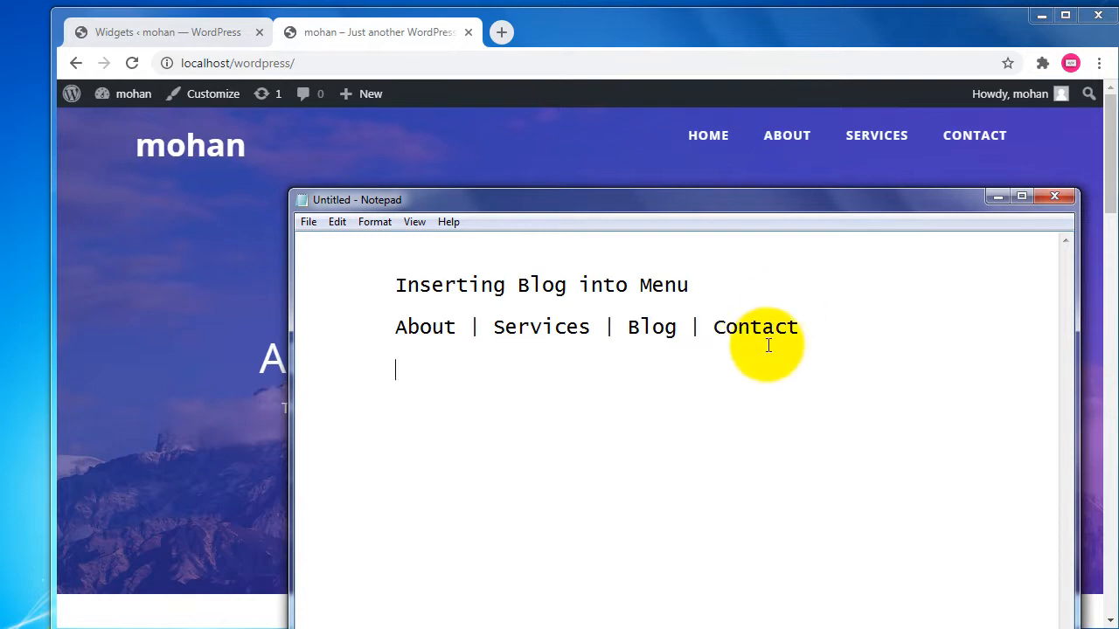
text(Blog)
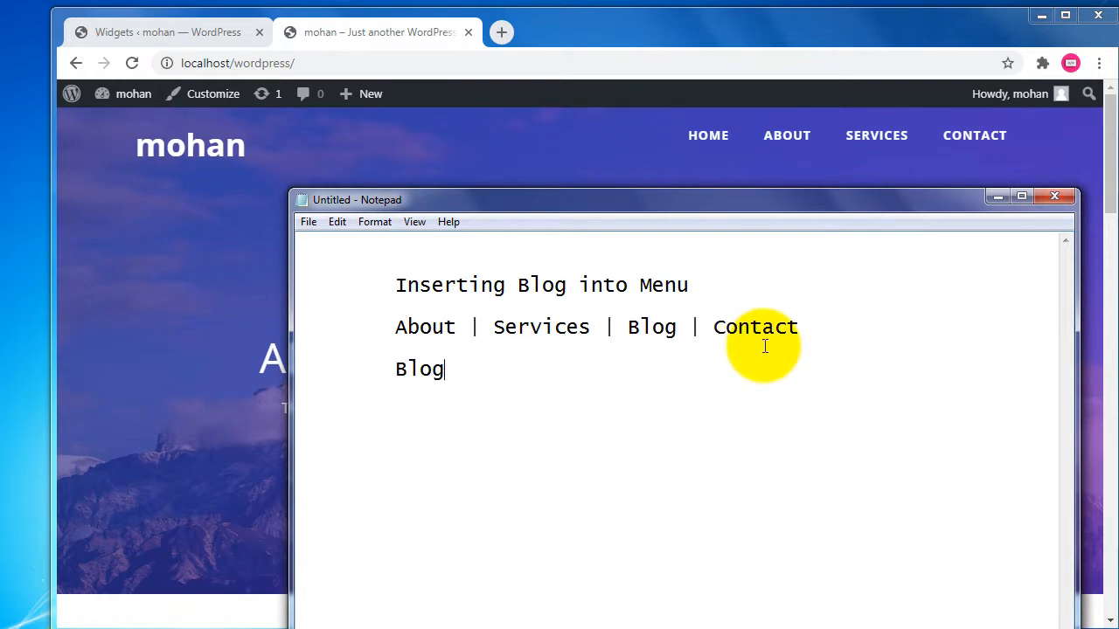
text(->)
key(Tab)
text(Article )
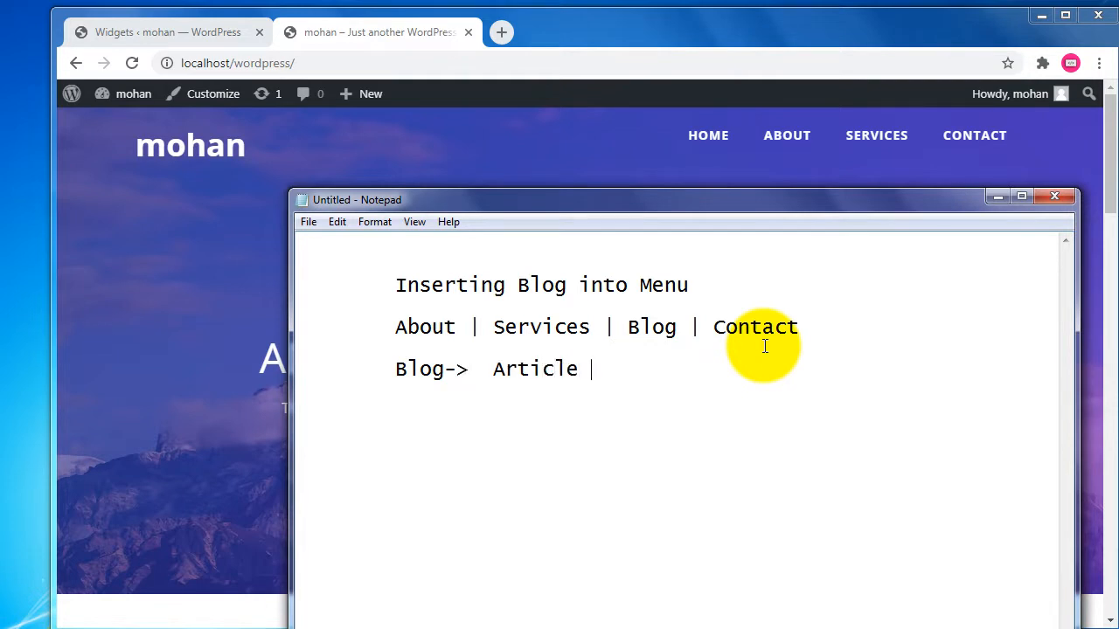
text(/  blog)
Add the lines "Article", "author name:" and "blog posted date:" below the Blog line
key(Return)
text(At)
key(BackSpace)
text(rticel)
key(BackSpace)
key(BackSpace)
text(le)
key(Return)
text(author)
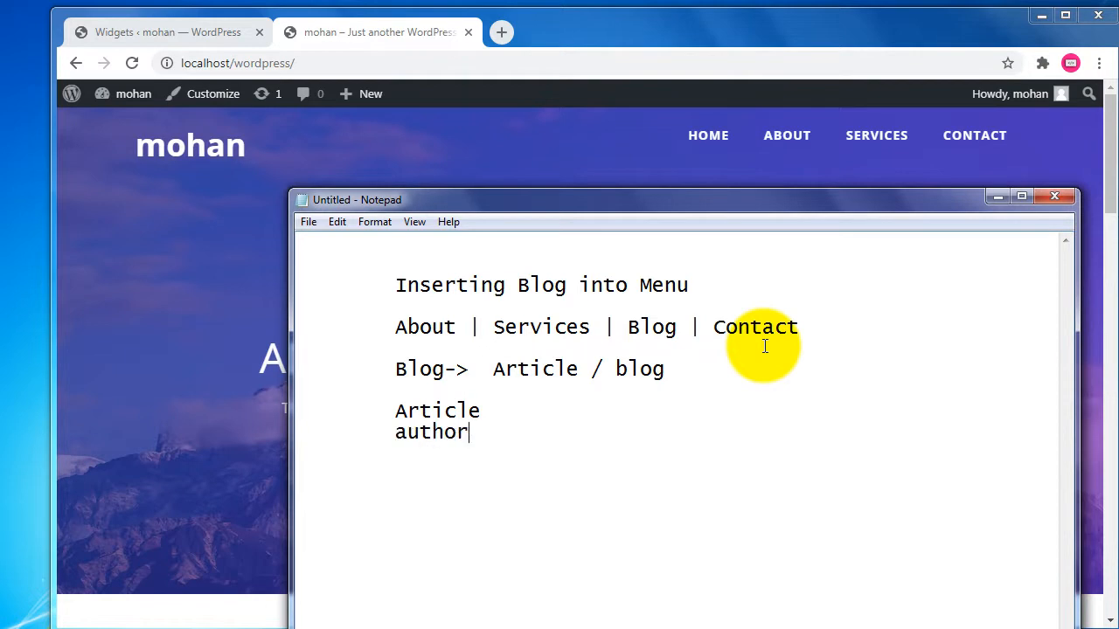
text( nam)
key(BackSpace)
text(ame:)
key(Return)
text(blog posted)
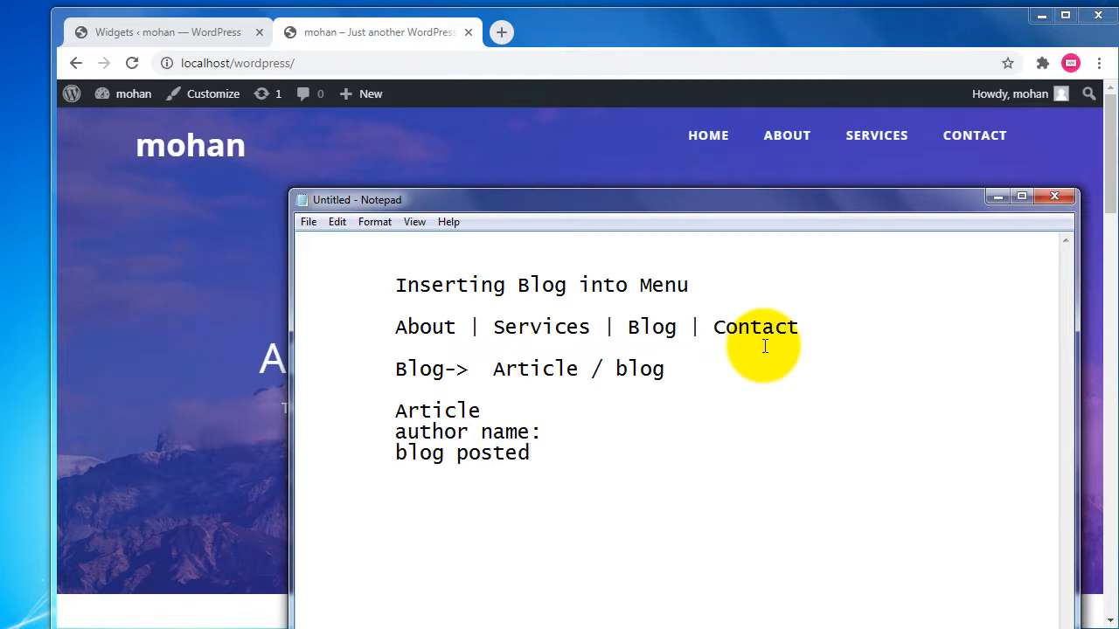
text( date:)
Add a "comments :" line and align the colons of the author name and comments lines with the date line
key(Return)
text(comments)
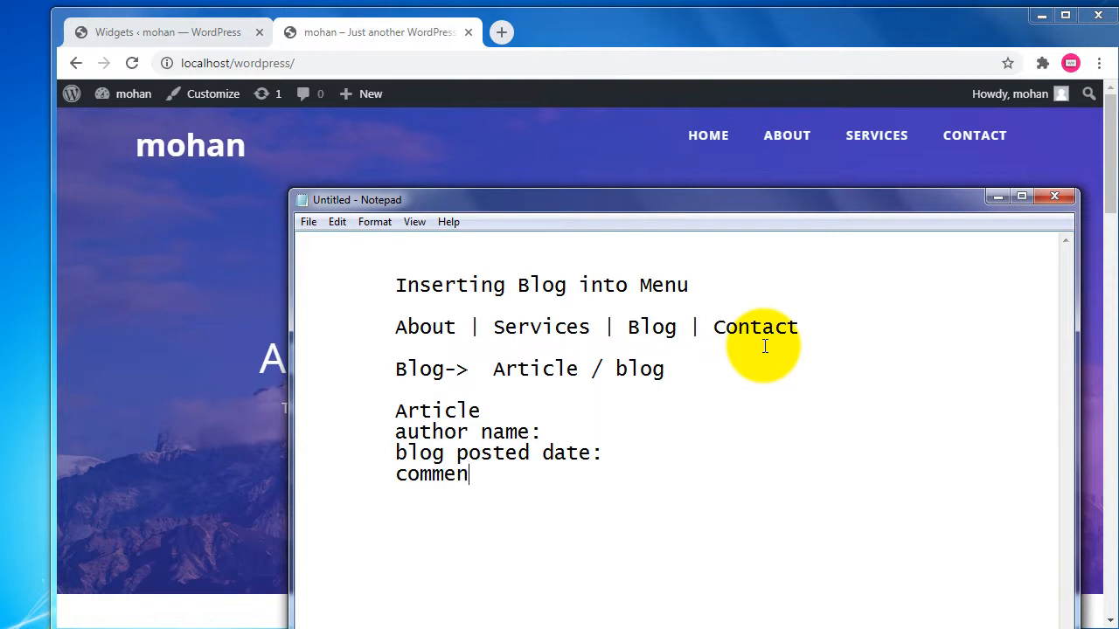
key(Tab)
text(:)
key(Up)
key(Left)
key(Tab)
key(Down)
key(Down)
Highlight the notes from the Article line through the blog posted date line
key(Up)
key(Up)
key(Up)
key(Up)
key(shift+Down)
key(shift+Down)
key(shift+Down)
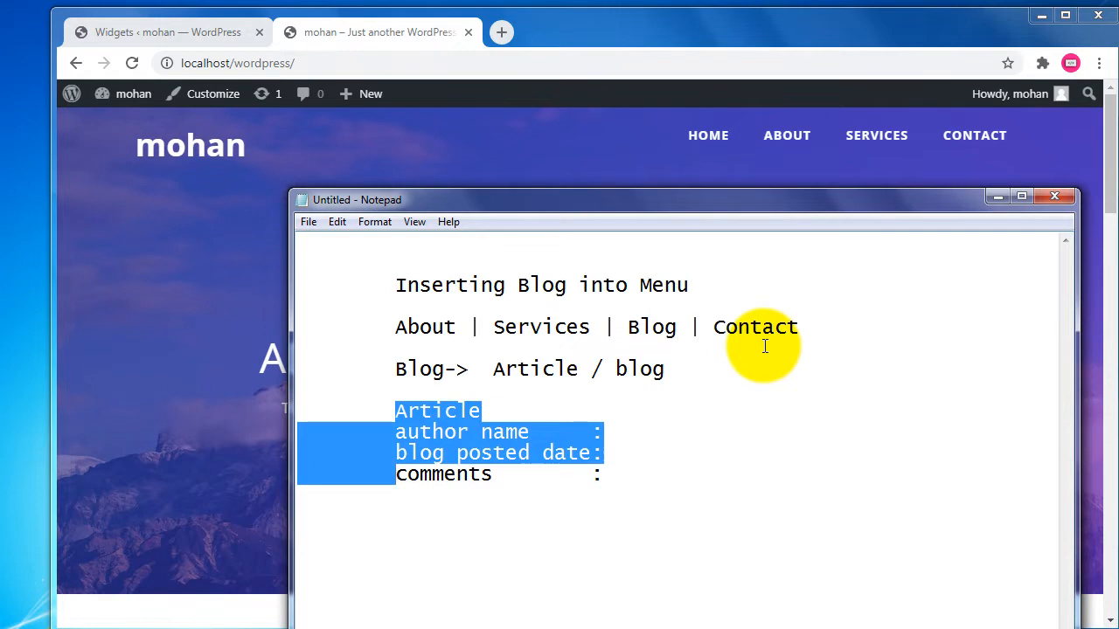
Extend the Article line to "Article / Blog :-" followed by "posts", with a blank line beneath it
key(Up)
key(Up)
key(End)
key(Up)
text(/ Brog)
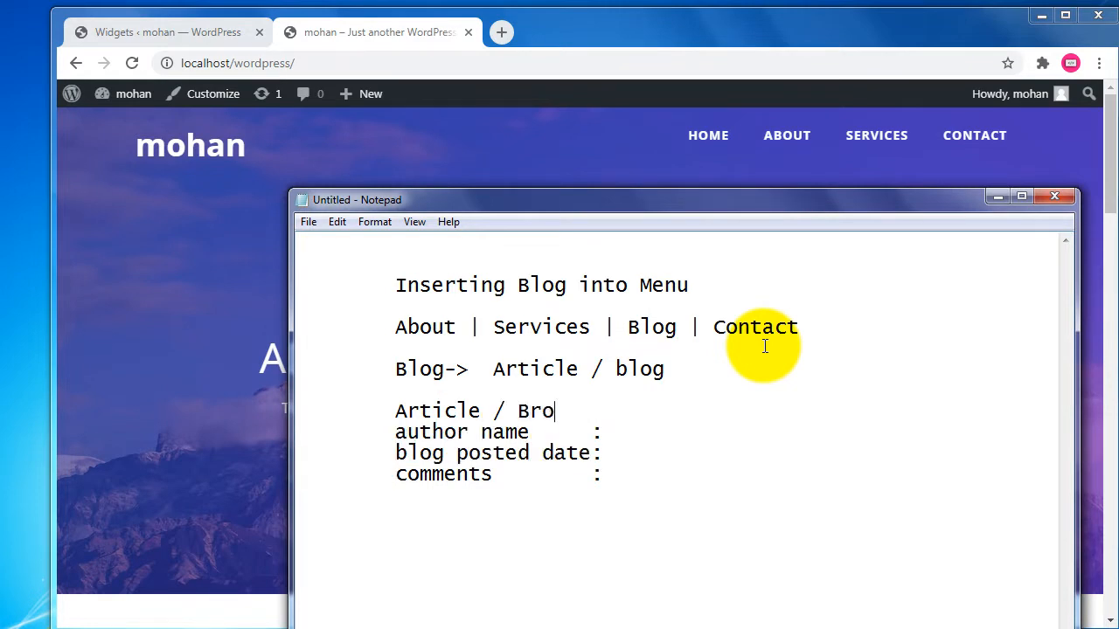
key(BackSpace)
key(BackSpace)
key(BackSpace)
text(log :)
key(Return)
key(Up)
key(End)
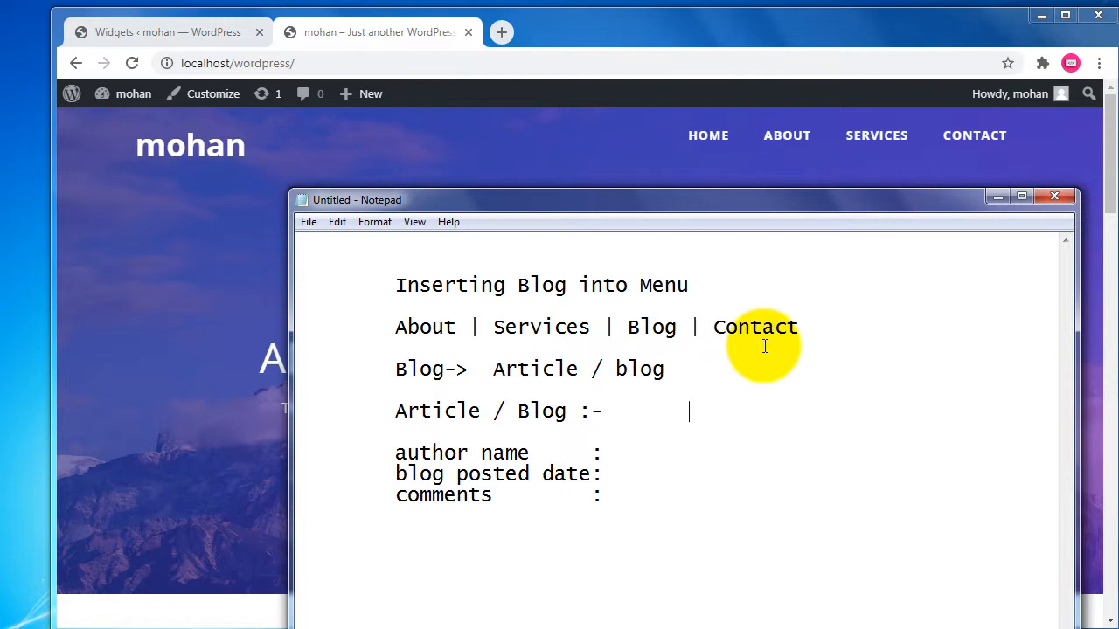
text(posts)
Highlight the author name, blog posted date and comments lines in the notes
key(Down)
key(shift+Down)
key(shift+Down)
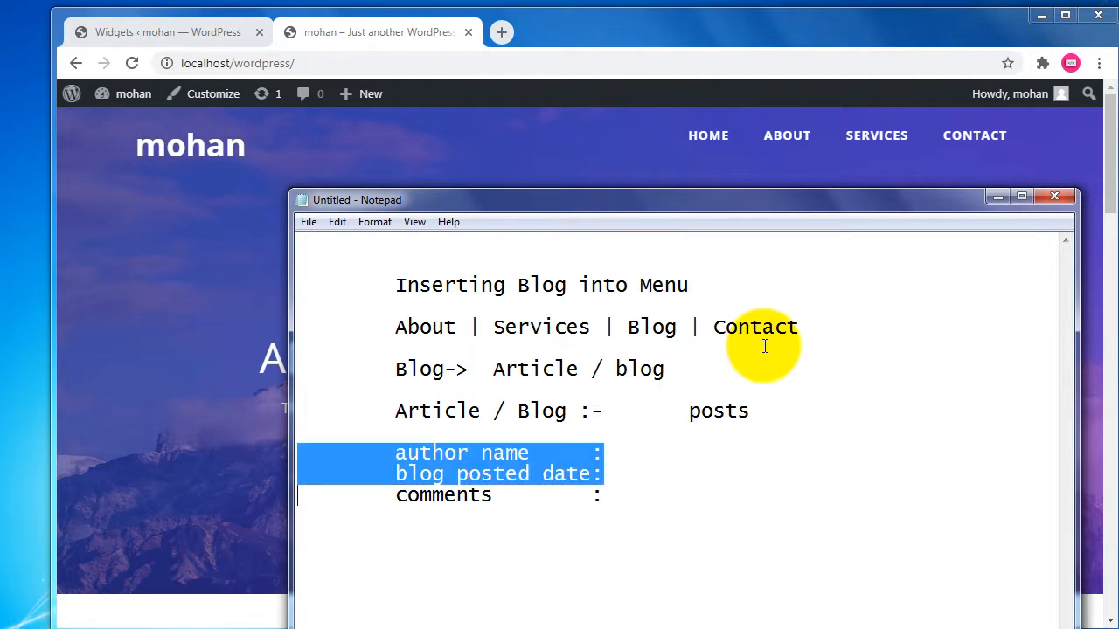
key(shift+Down)
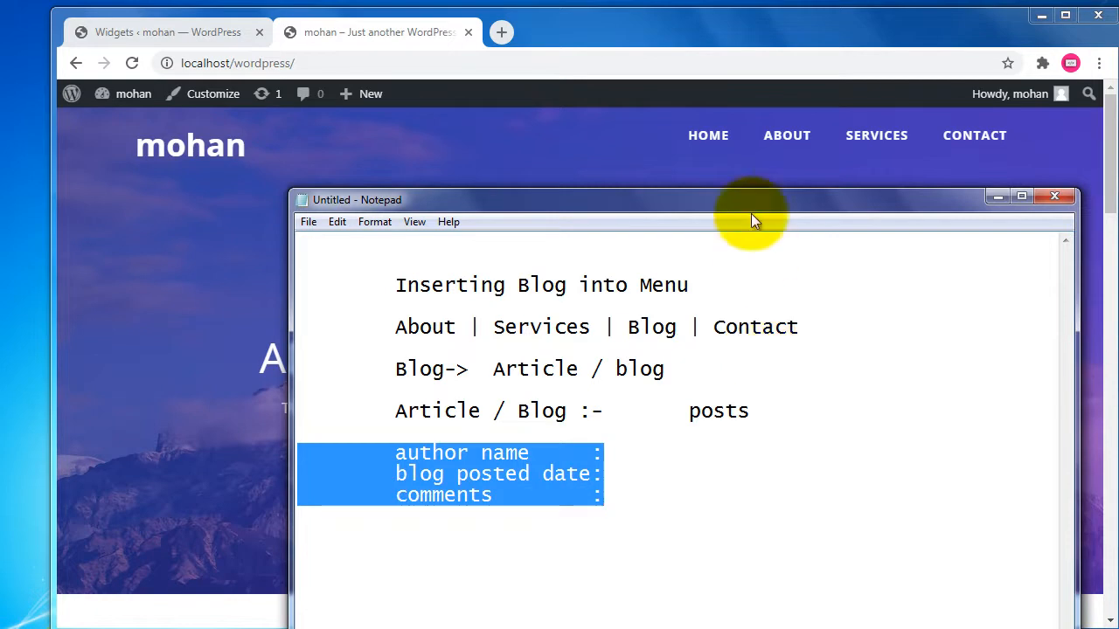
Switch to the WordPress admin page in the browser and open the list of all posts
click(222, 38)
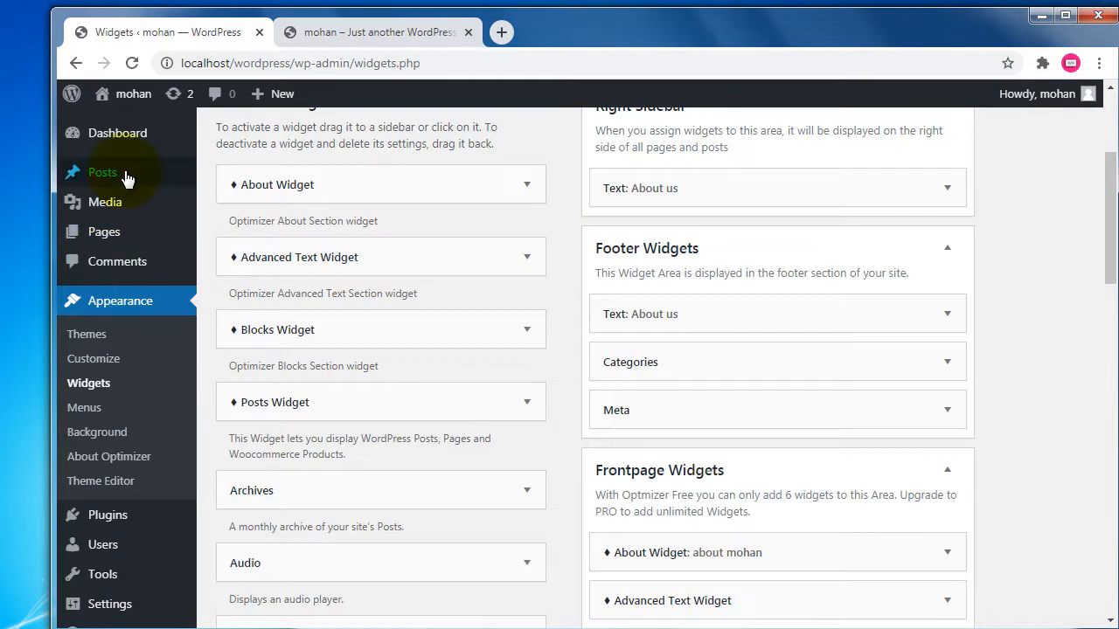
mouse_move(114, 173)
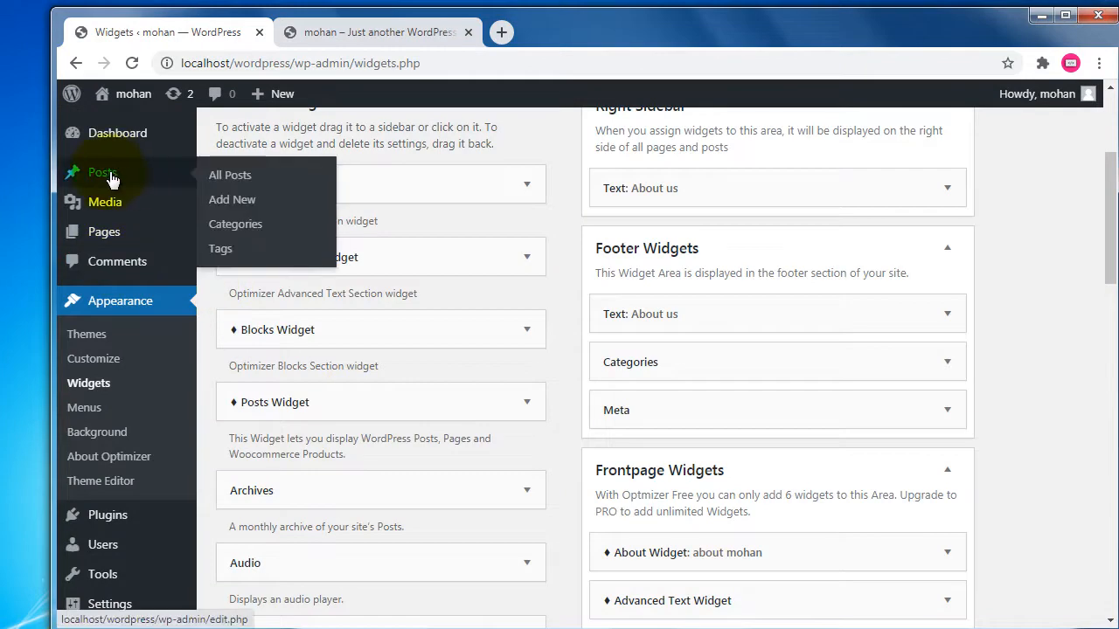
click(112, 180)
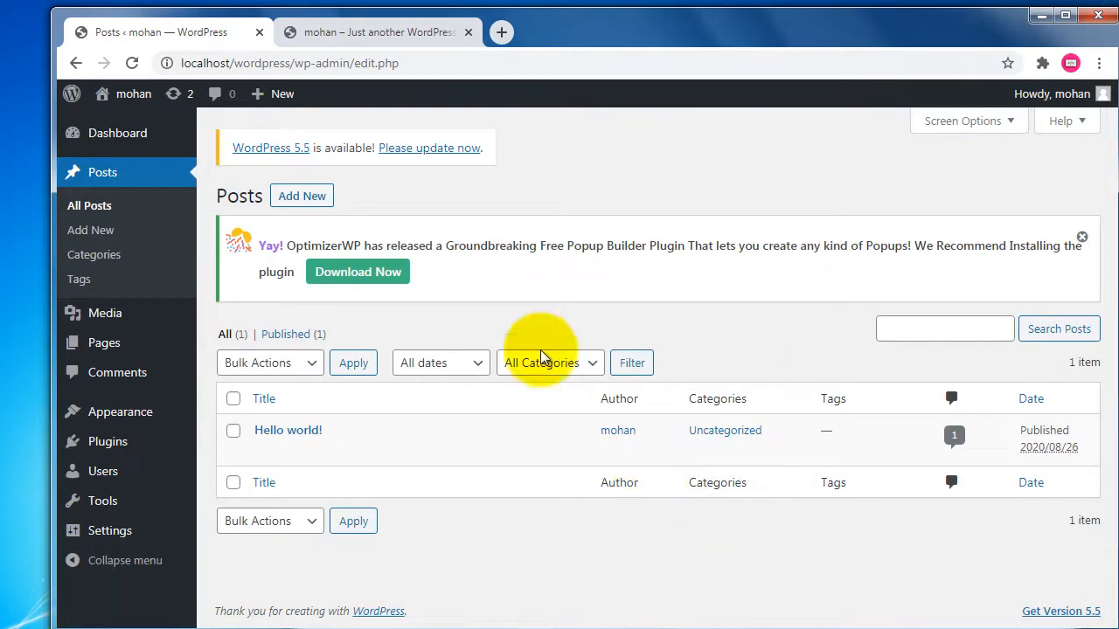
mouse_move(129, 346)
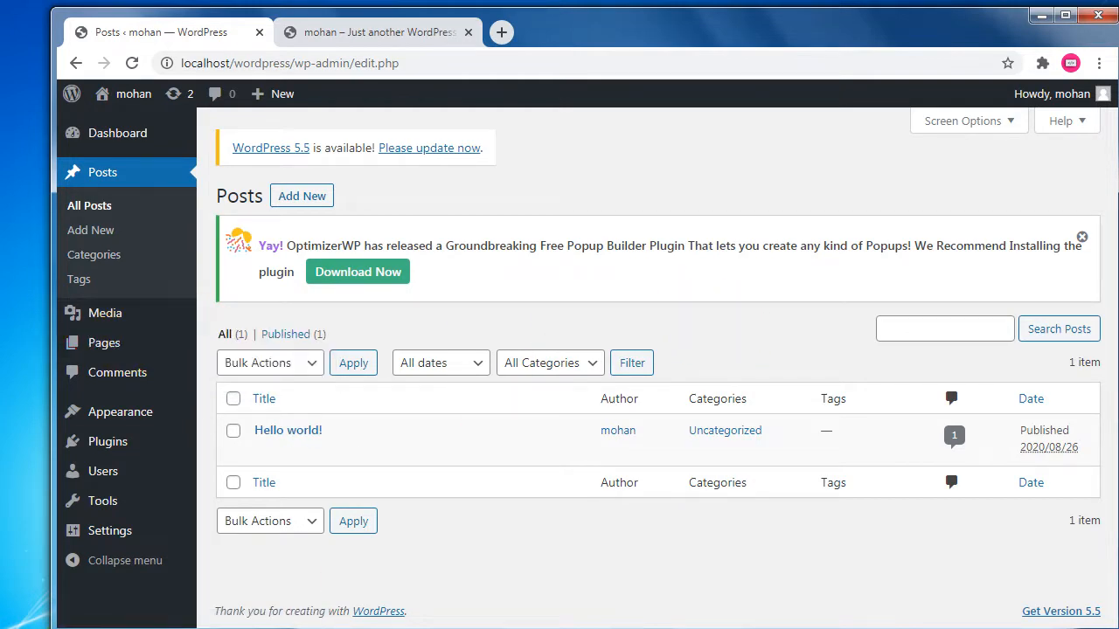
Compare the Notepad field notes with the WordPress Posts page and highlight the page's Posts heading
click(149, 627)
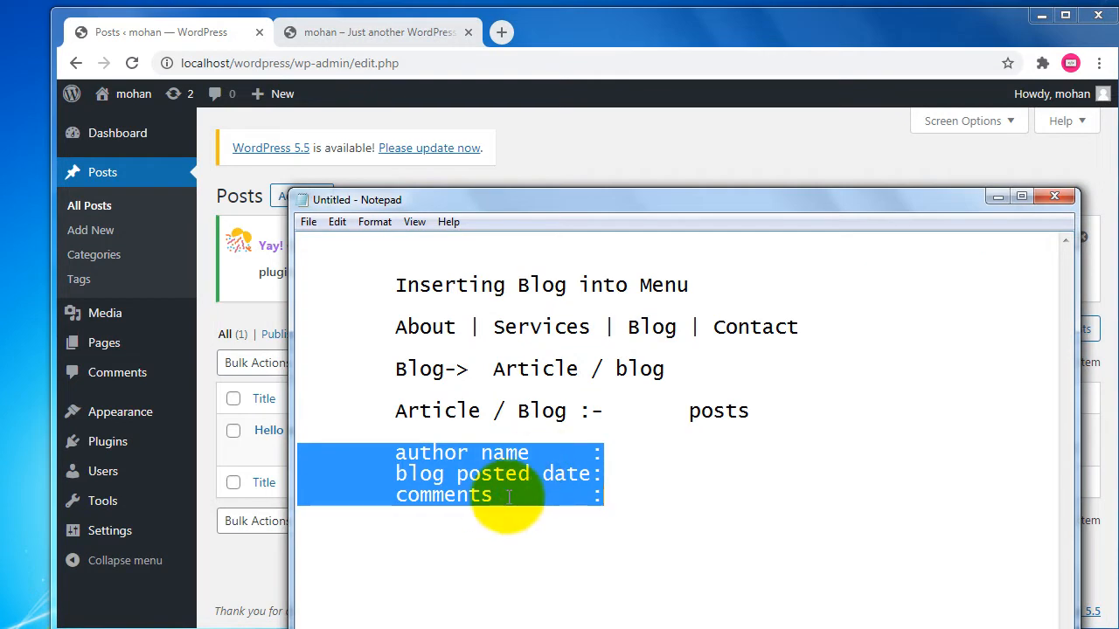
click(223, 35)
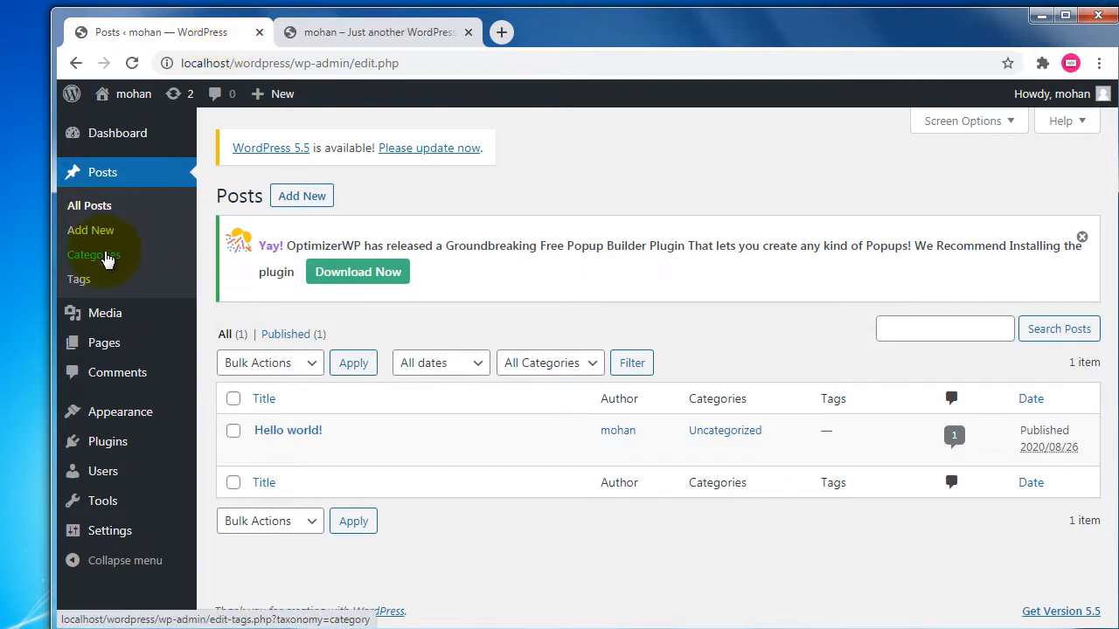
mouse_move(118, 349)
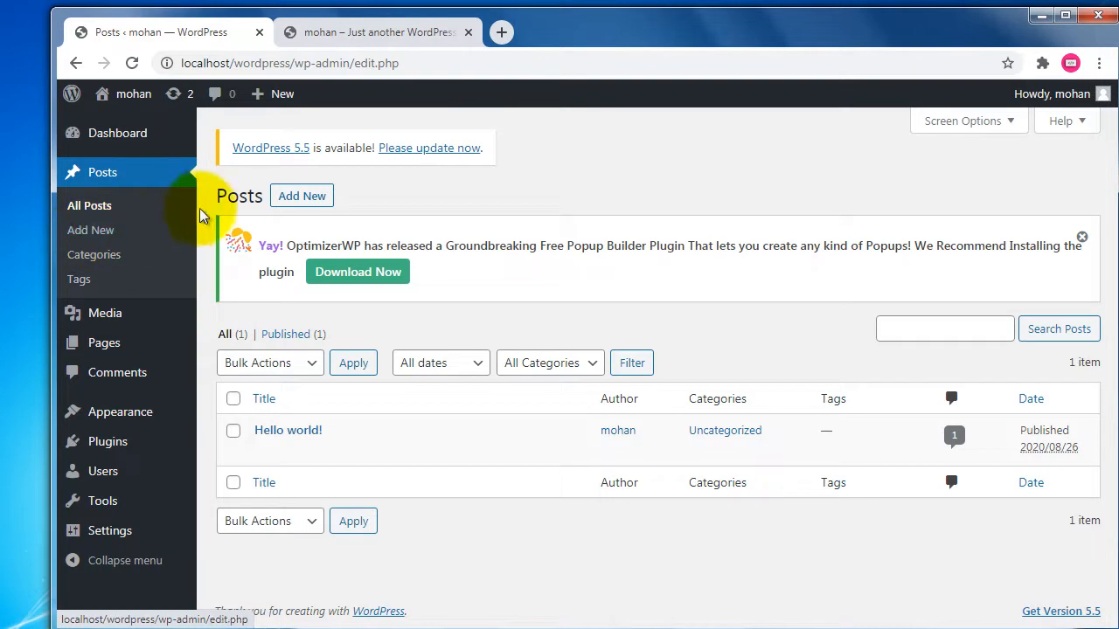
drag(218, 198, 263, 197)
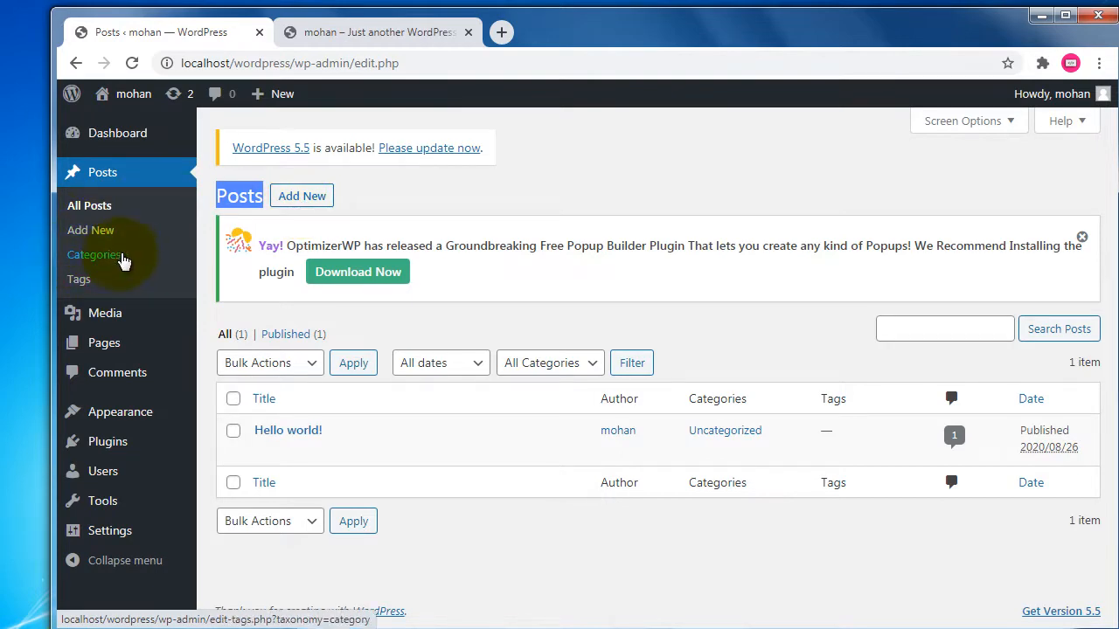
Return to the Notepad notes and add an "Ex:" line with "news" beneath it, below the comments line
mouse_move(149, 628)
click(149, 587)
click(665, 503)
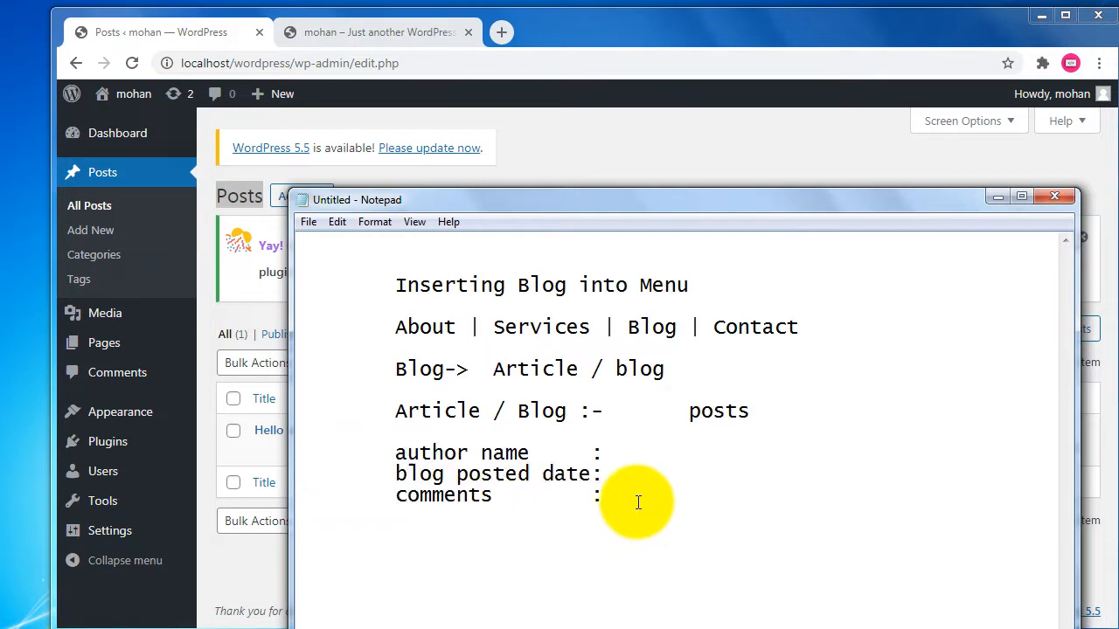
key(Return)
key(Return)
key(Tab)
text(Ex:)
key(Return)
key(Tab)
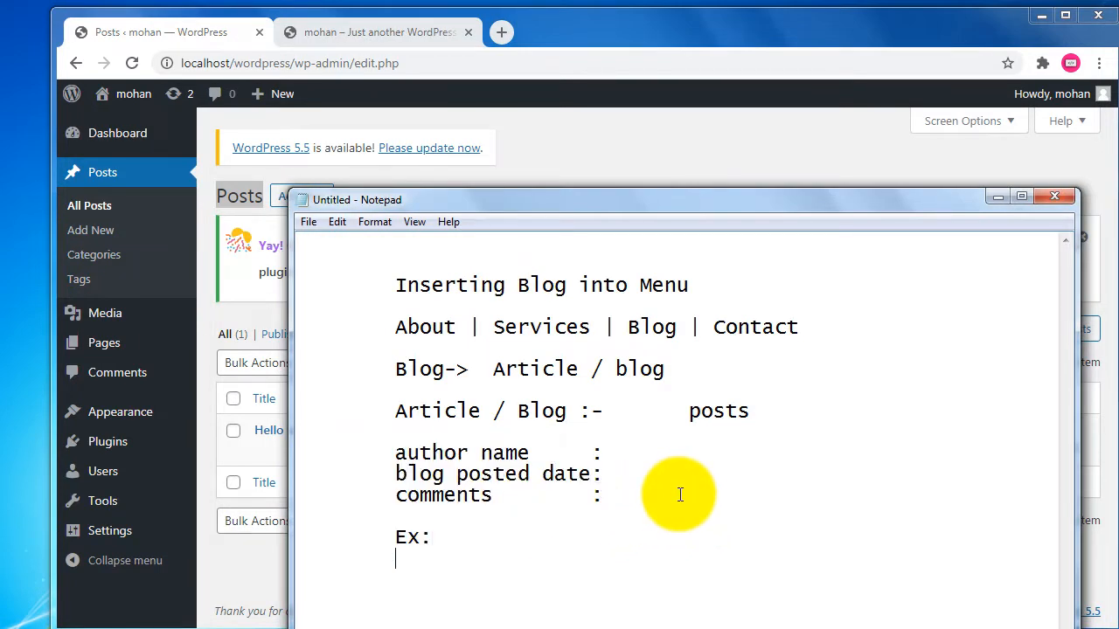
text(news)
Add the heading "category" below "news", leaving one blank line between them
key(Return)
key(Return)
key(Return)
key(Return)
key(Return)
key(Return)
key(Return)
key(Return)
key(Return)
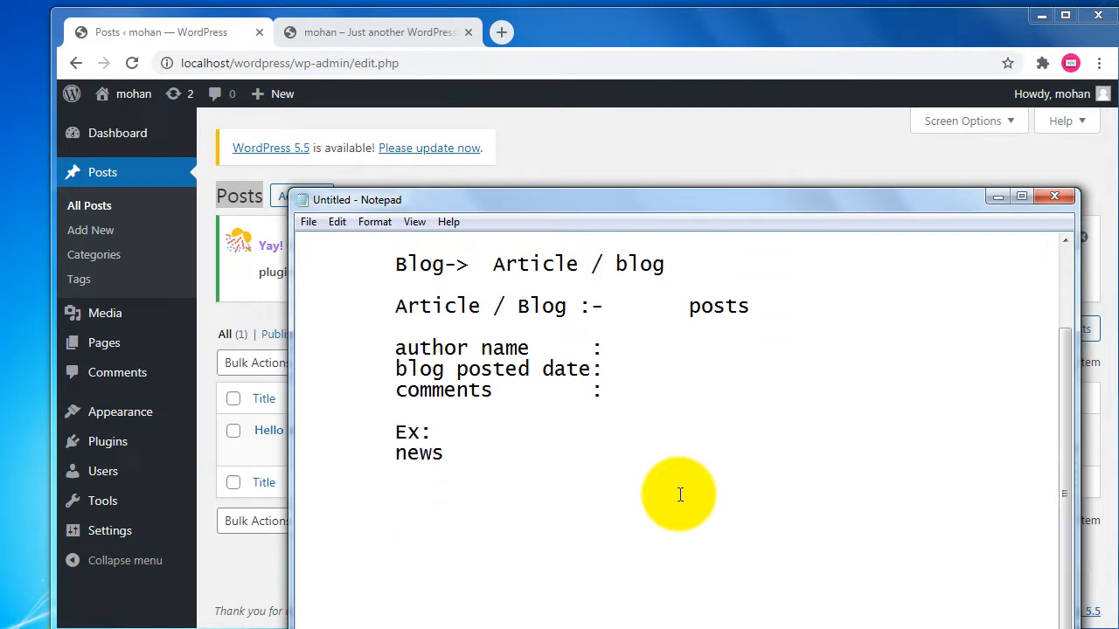
key(Tab)
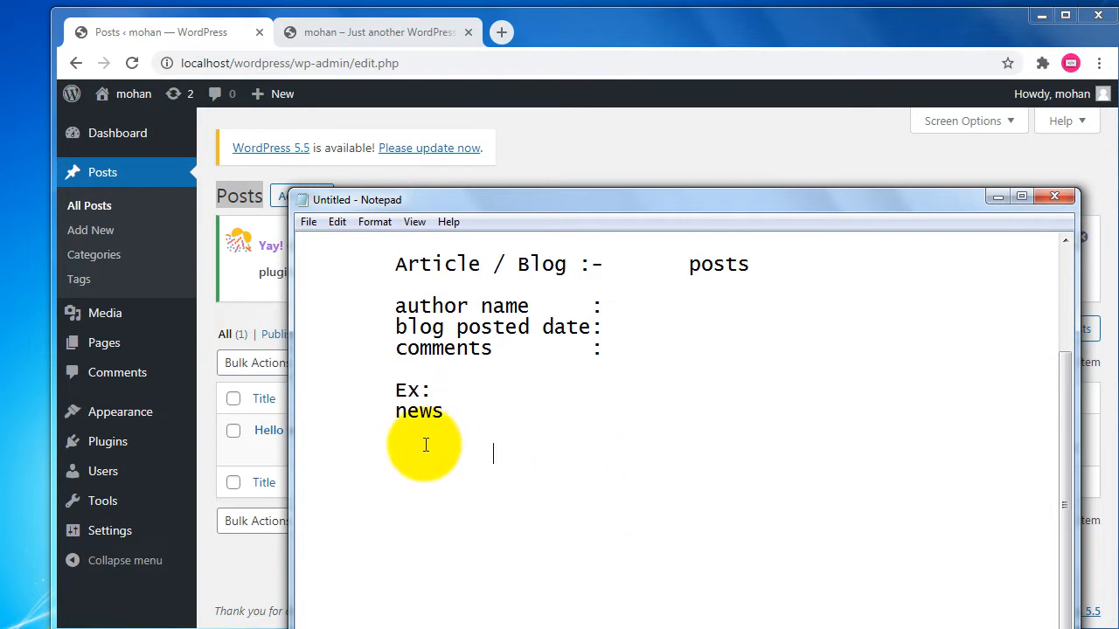
key(BackSpace)
text(category)
List "business", "movies", "spots" and "education" on separate lines below the category heading
key(Return)
key(Return)
text(e)
key(BackSpace)
text(b)
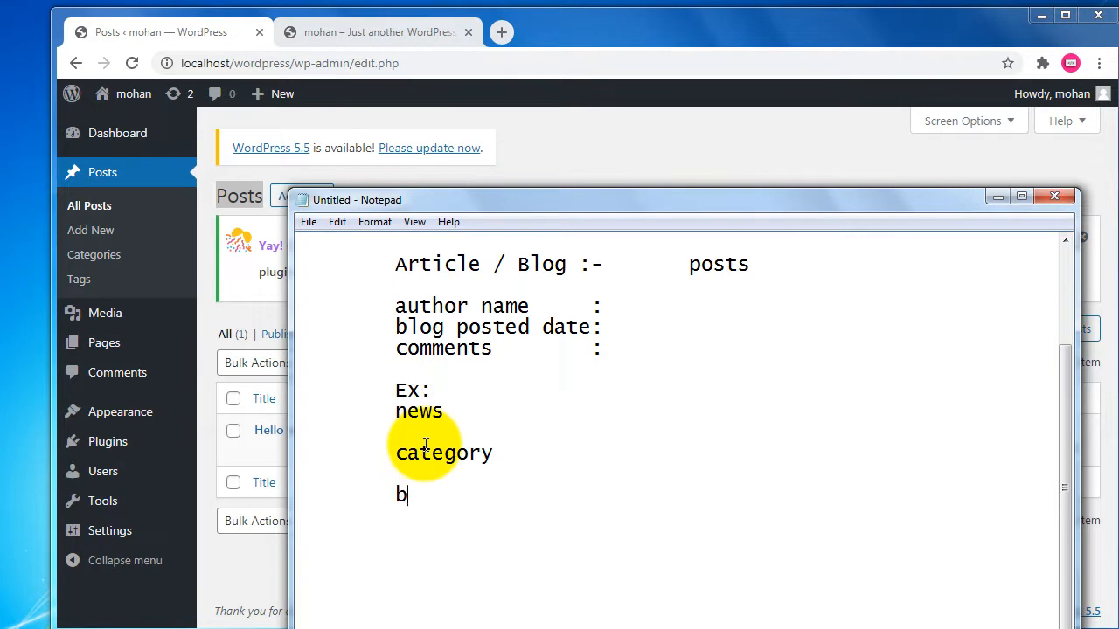
text(usiness)
key(Return)
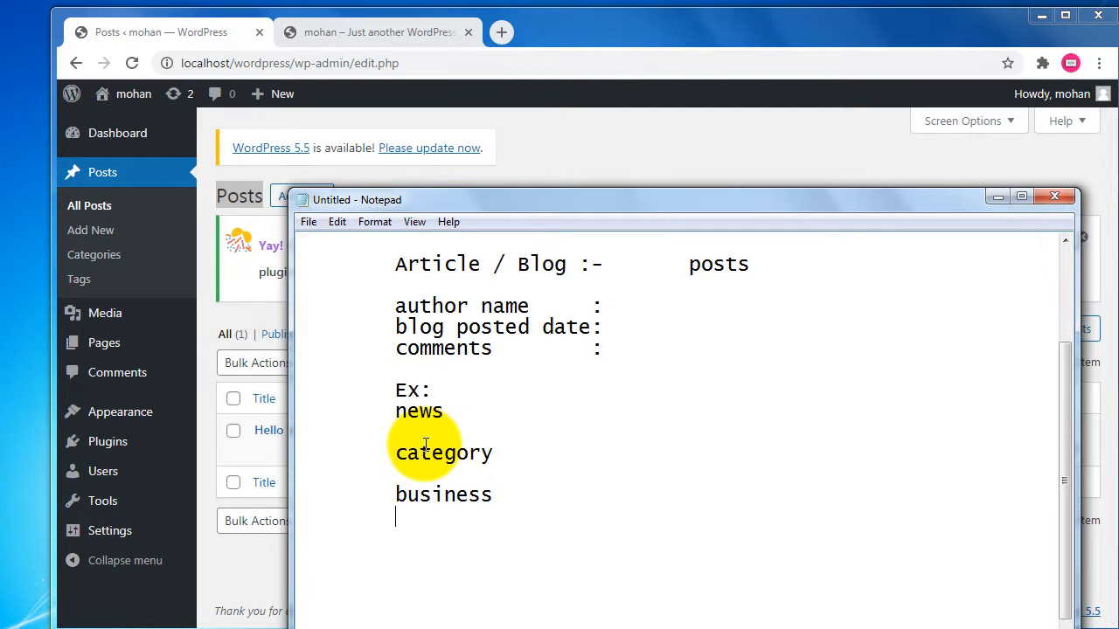
text(movies)
key(Return)
text(spots)
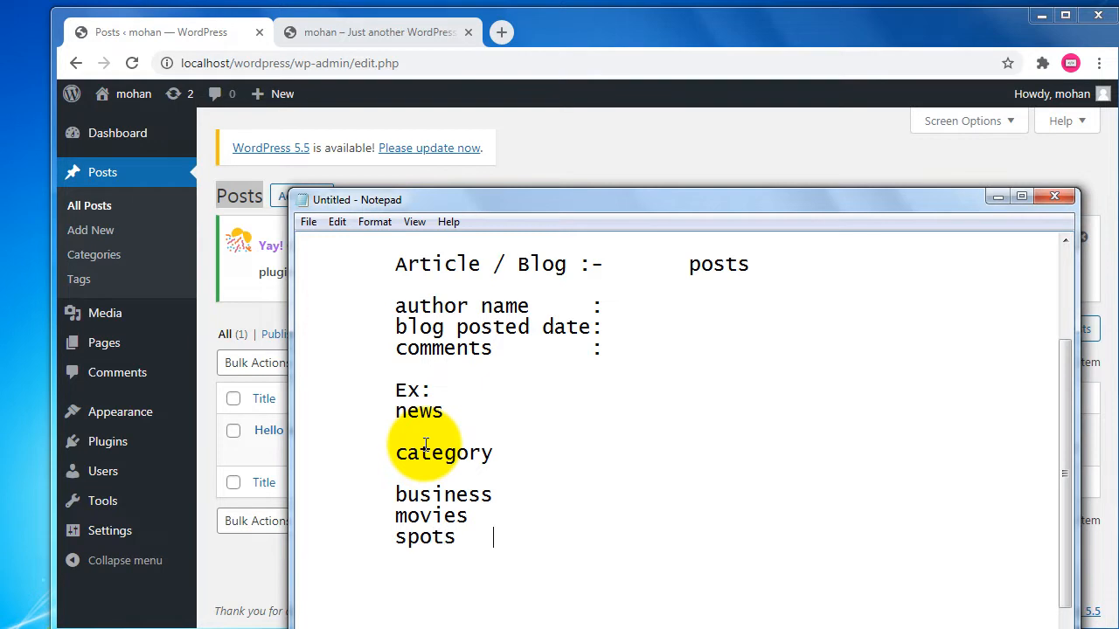
key(Return)
text(education)
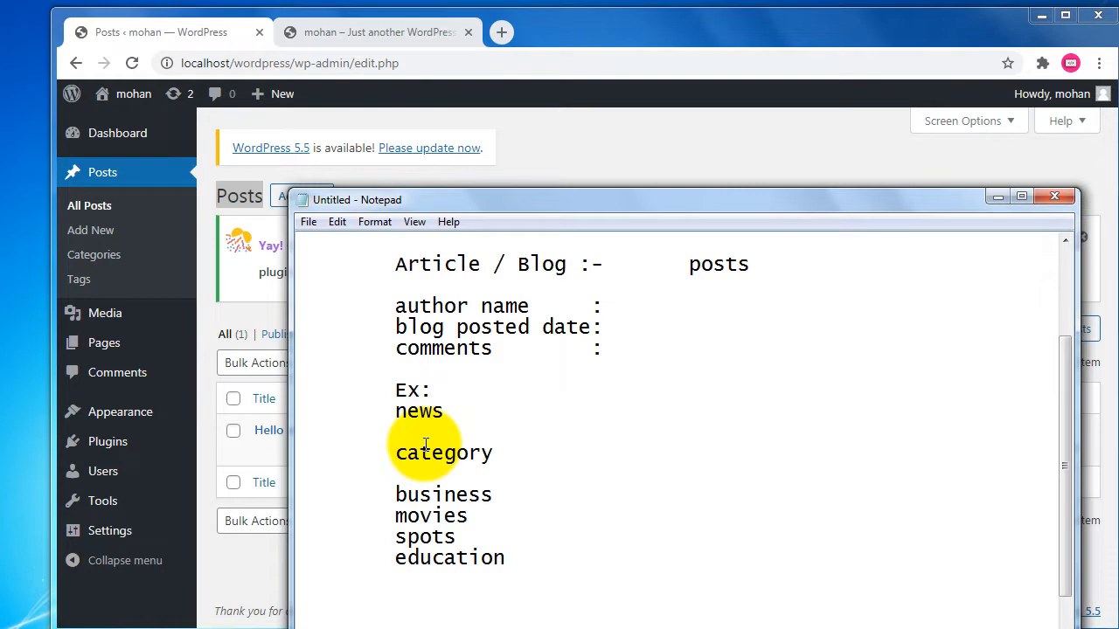
Highlight the news example, the category heading and the listed categories in the notes
drag(461, 418, 337, 416)
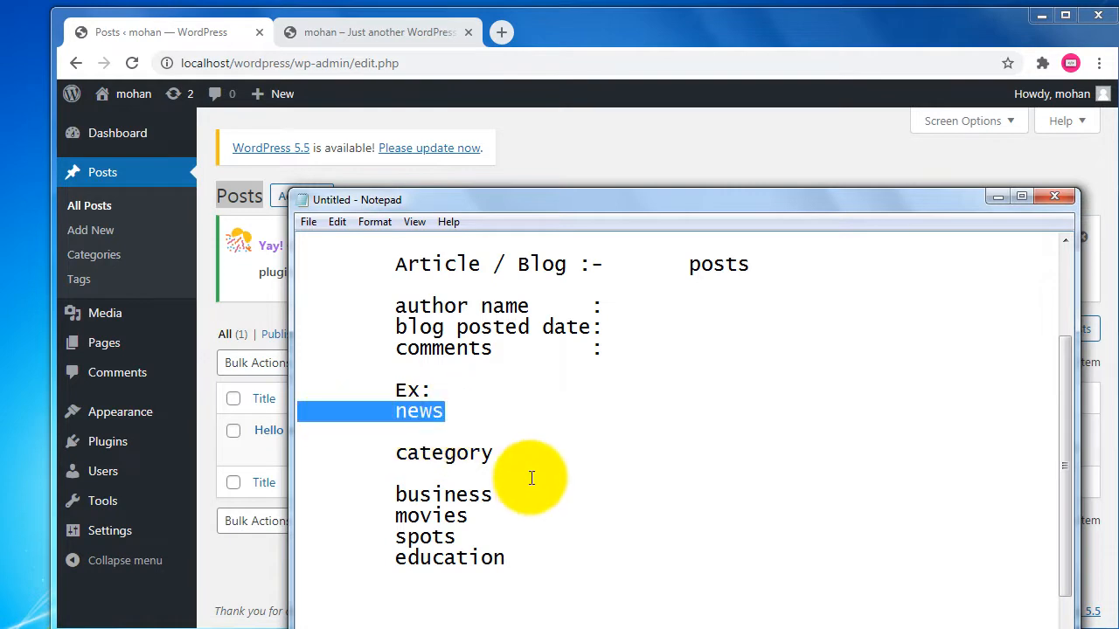
drag(375, 499, 527, 559)
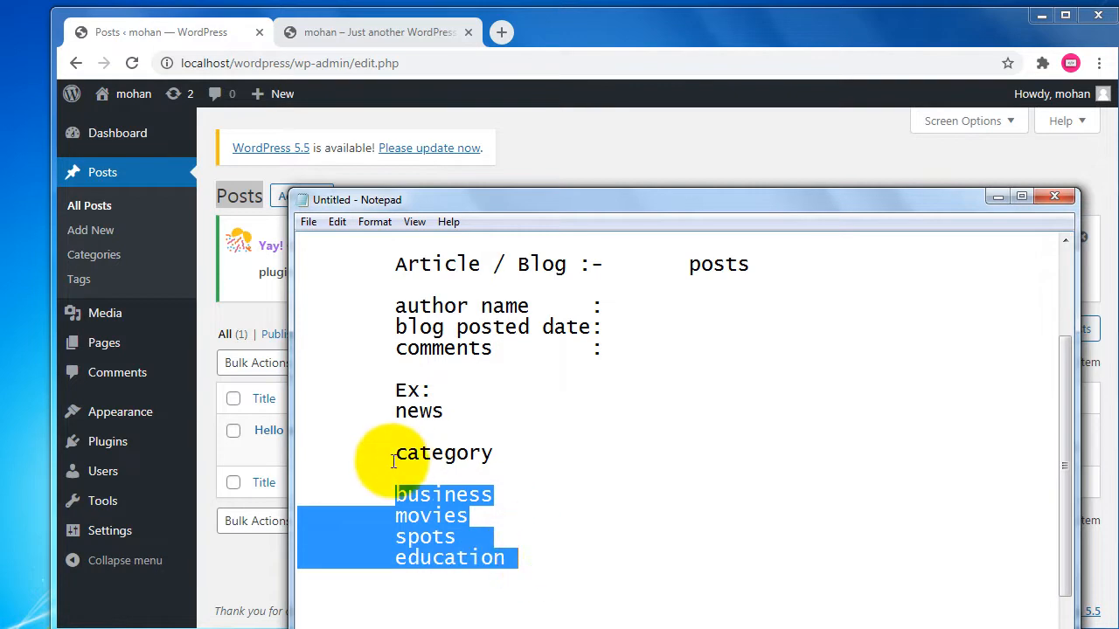
double_click(455, 453)
drag(407, 516, 468, 557)
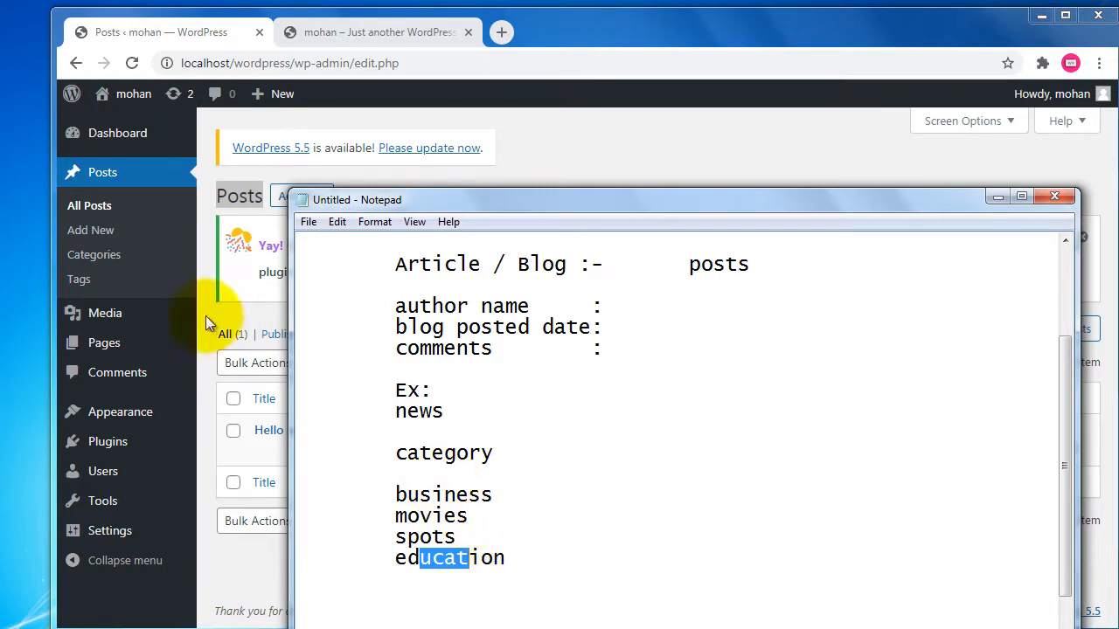
Switch to the browser, check the live site's navigation menu and return to the WordPress Posts list
click(170, 48)
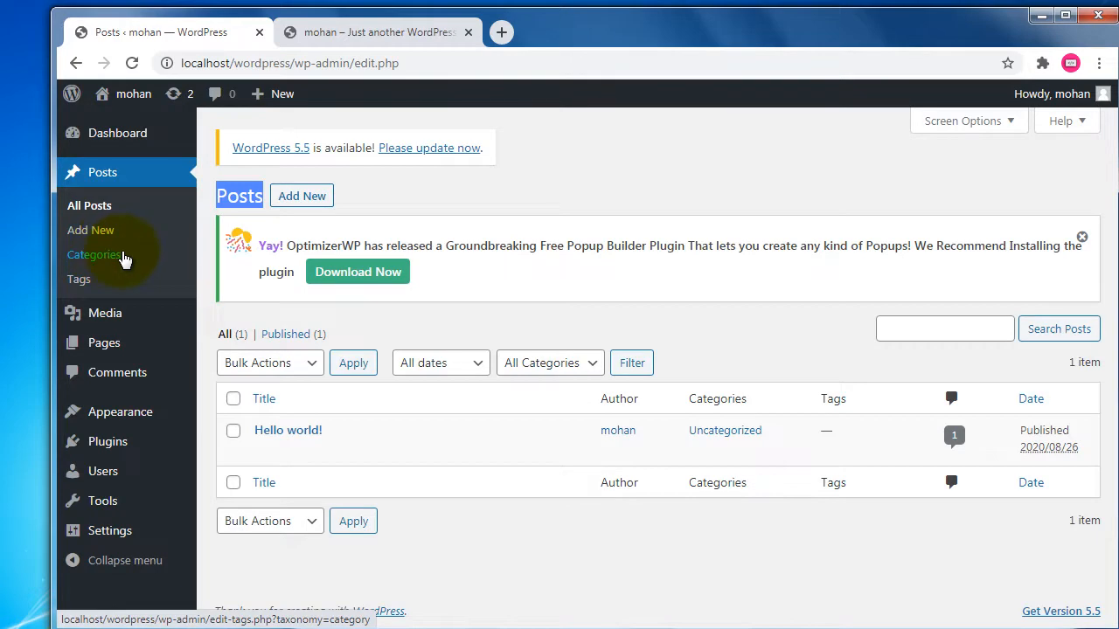
click(358, 31)
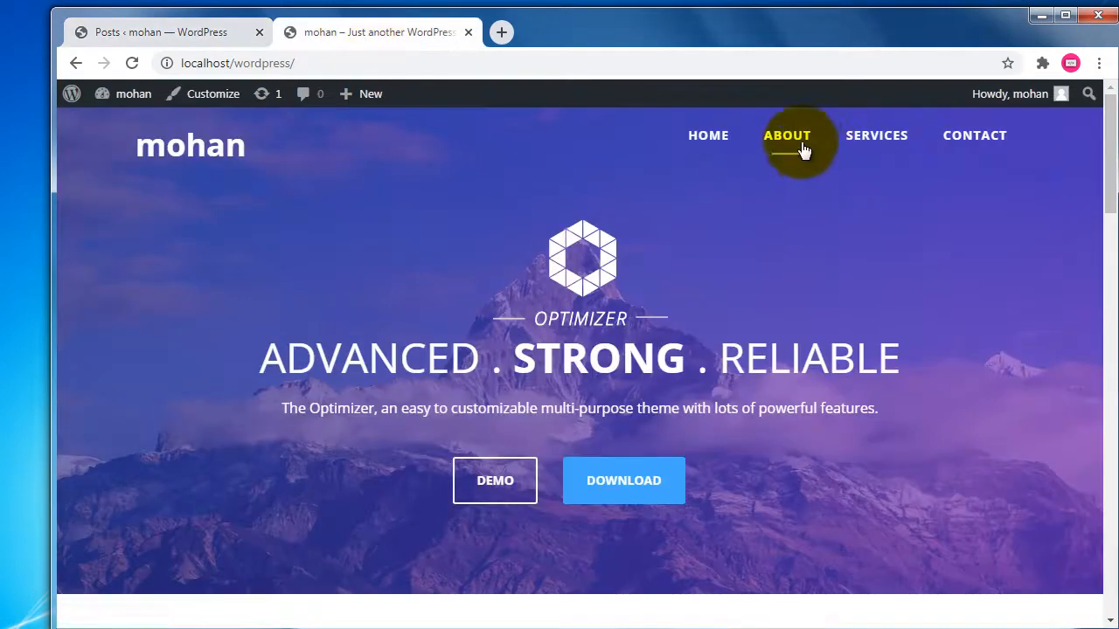
click(202, 31)
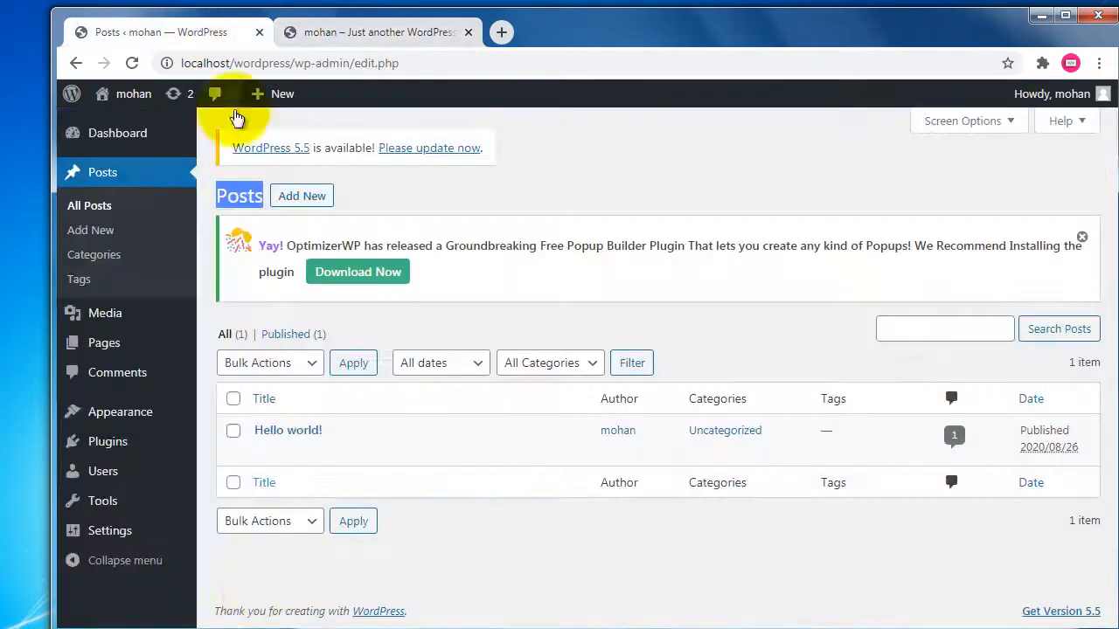
Back in Notepad, remove "spots" and "education" and annotate business with "- 1article" and movies with "- 1articel"
key(alt+Tab)
drag(393, 542, 533, 558)
key(BackSpace)
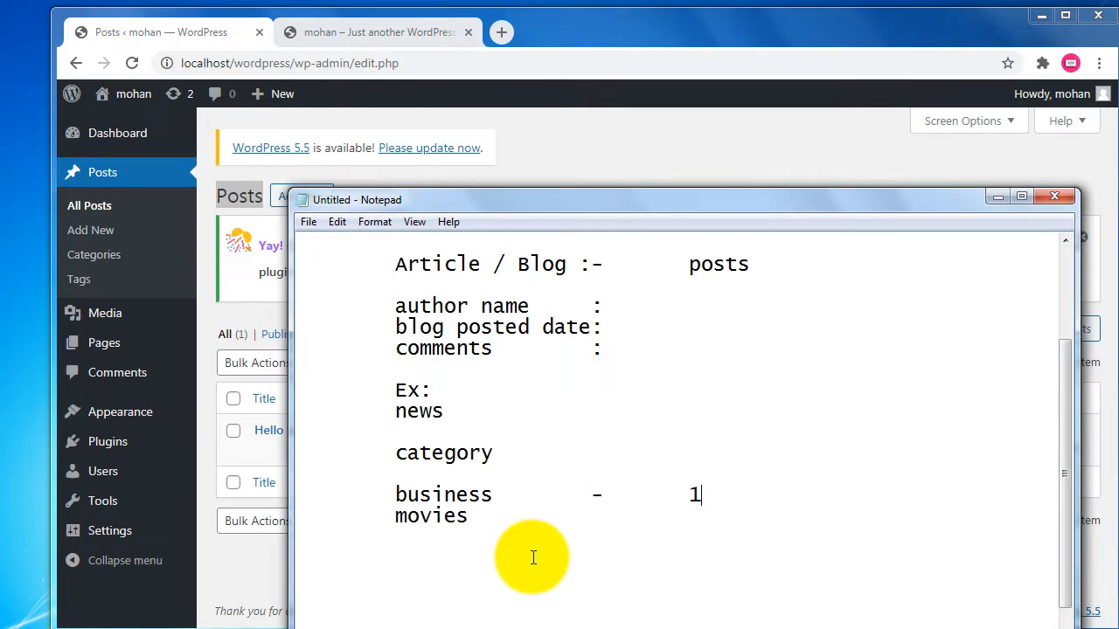
text(artice)
key(BackSpace)
text(learticel)
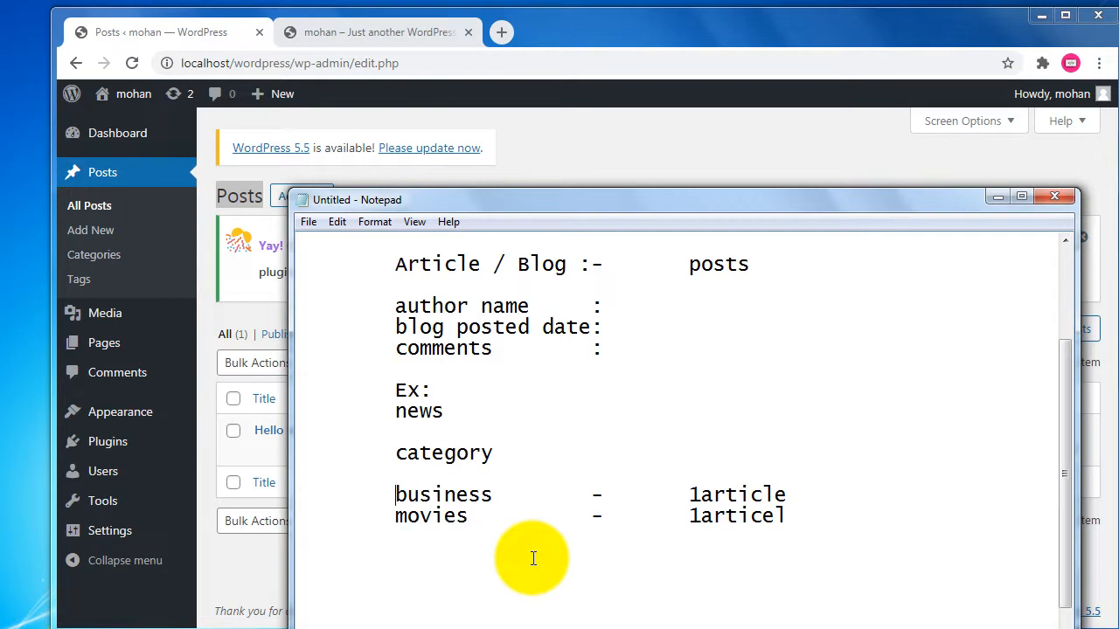
Highlight the business and movies lines and the Blog entry in the menu outline of the notes
key(shift+Down)
key(shift+Down)
scroll(533, 558, up, 3)
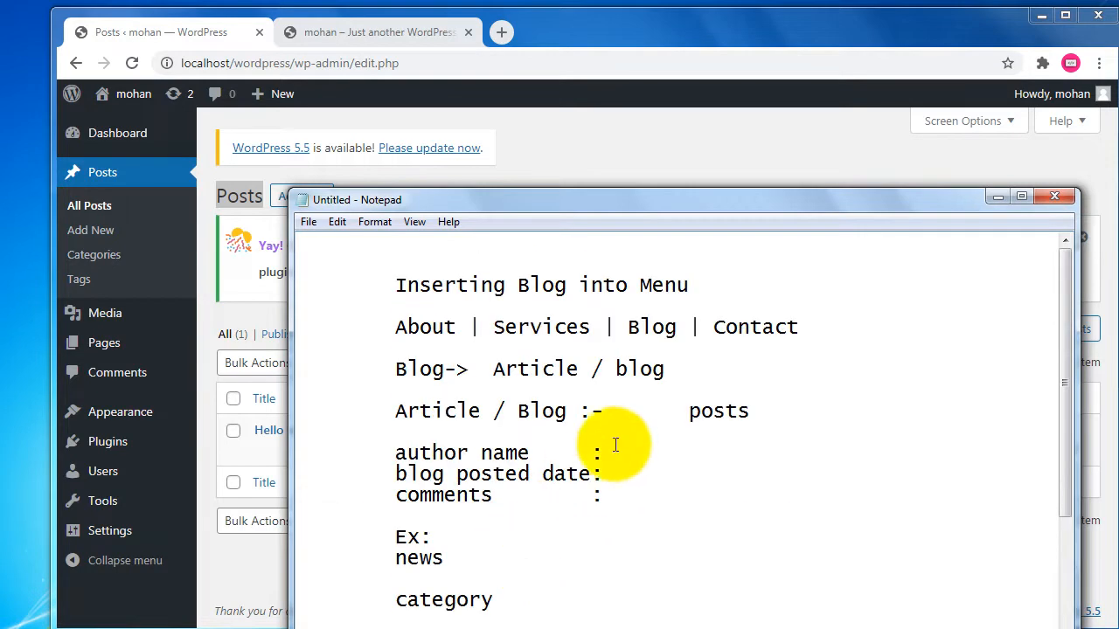
double_click(637, 325)
scroll(544, 499, down, 2)
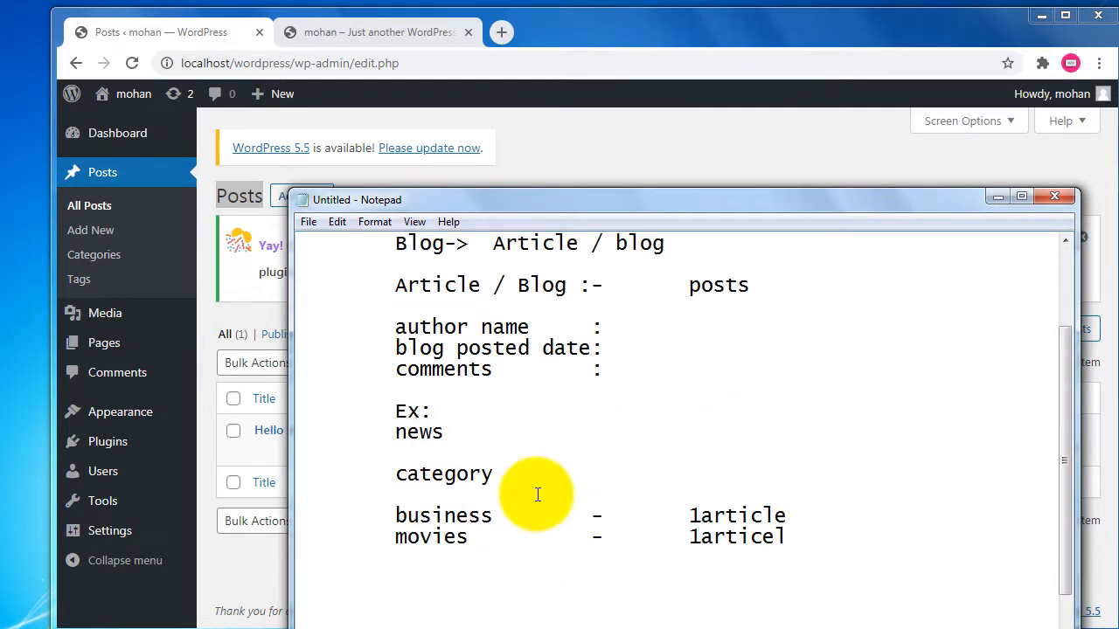
drag(494, 516, 831, 554)
click(653, 615)
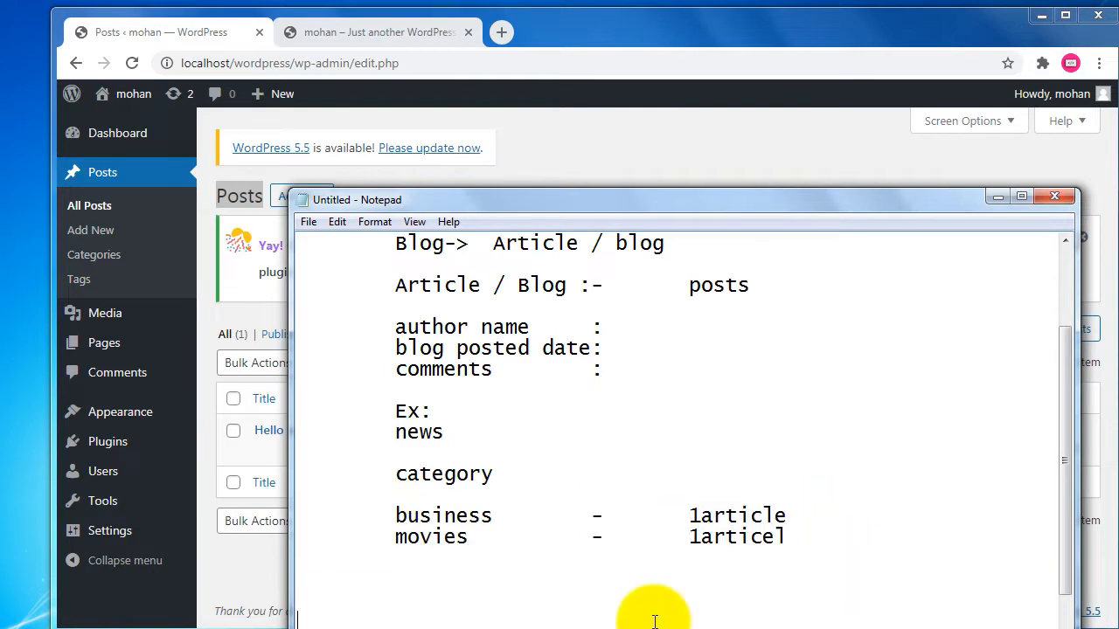
scroll(654, 615, up, 1)
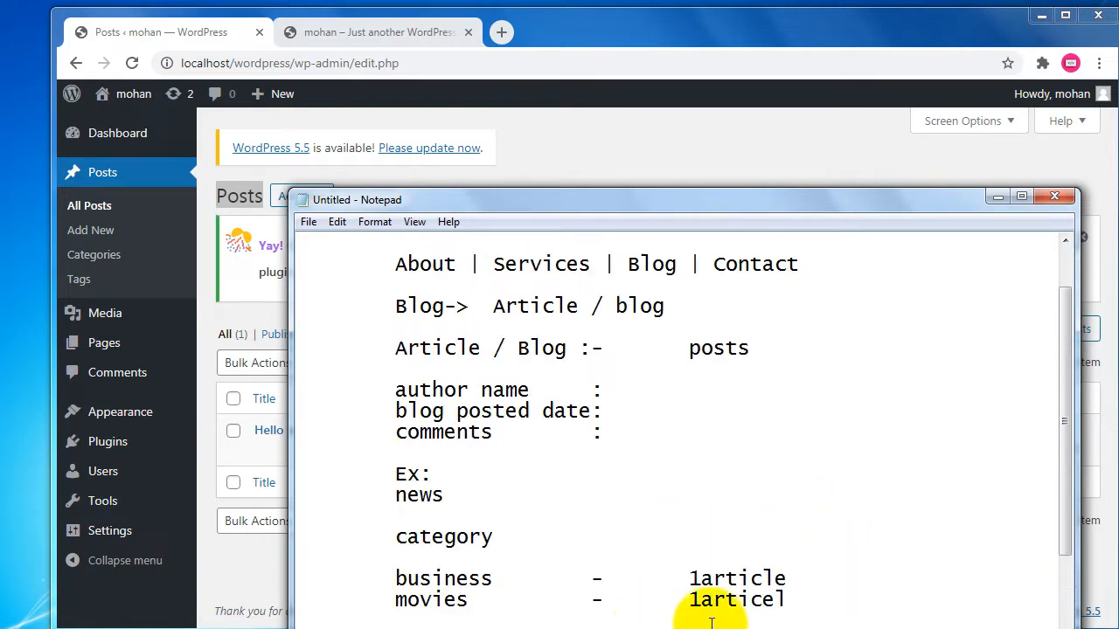
scroll(464, 536, up, 1)
drag(678, 337, 601, 327)
Insert a "parent category -" line between the category heading and business, with "+" on the line beneath it
click(538, 619)
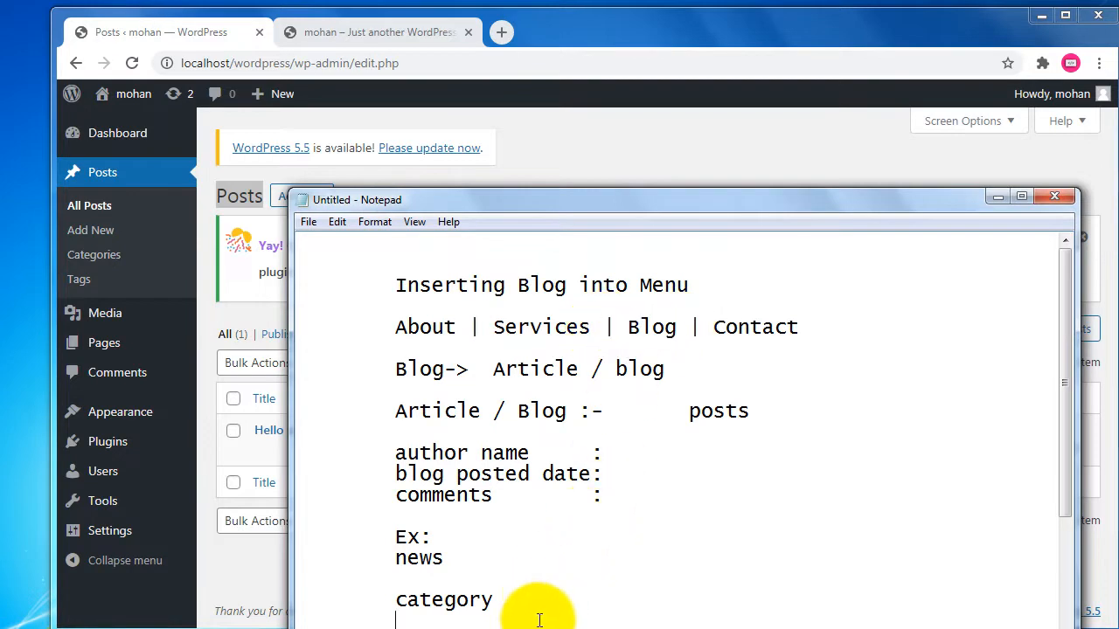
scroll(814, 480, down, 3)
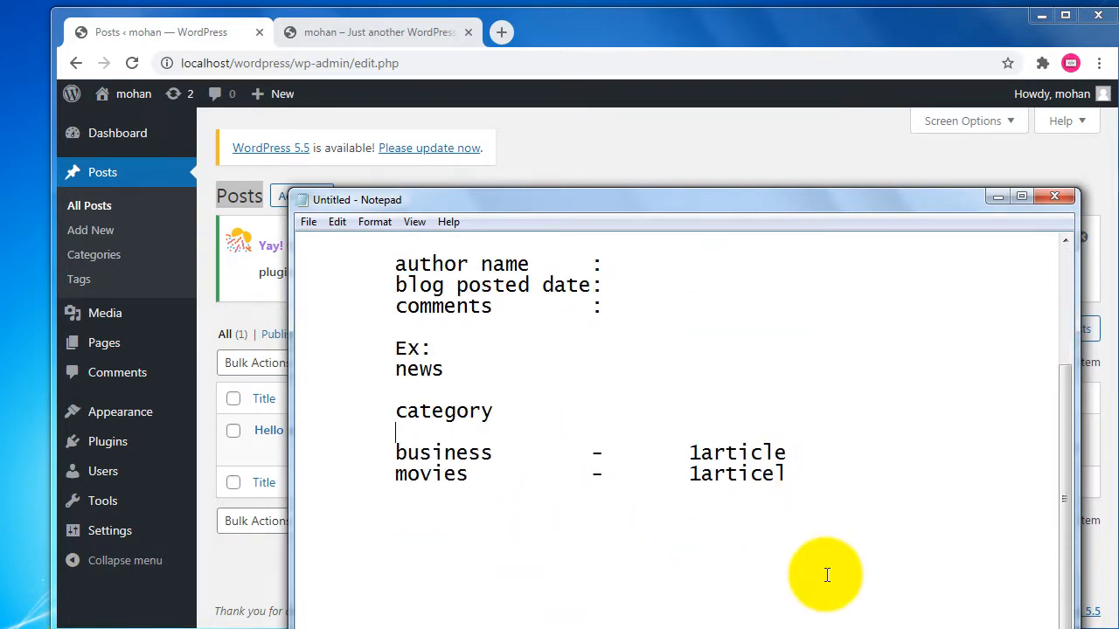
key(Return)
key(Return)
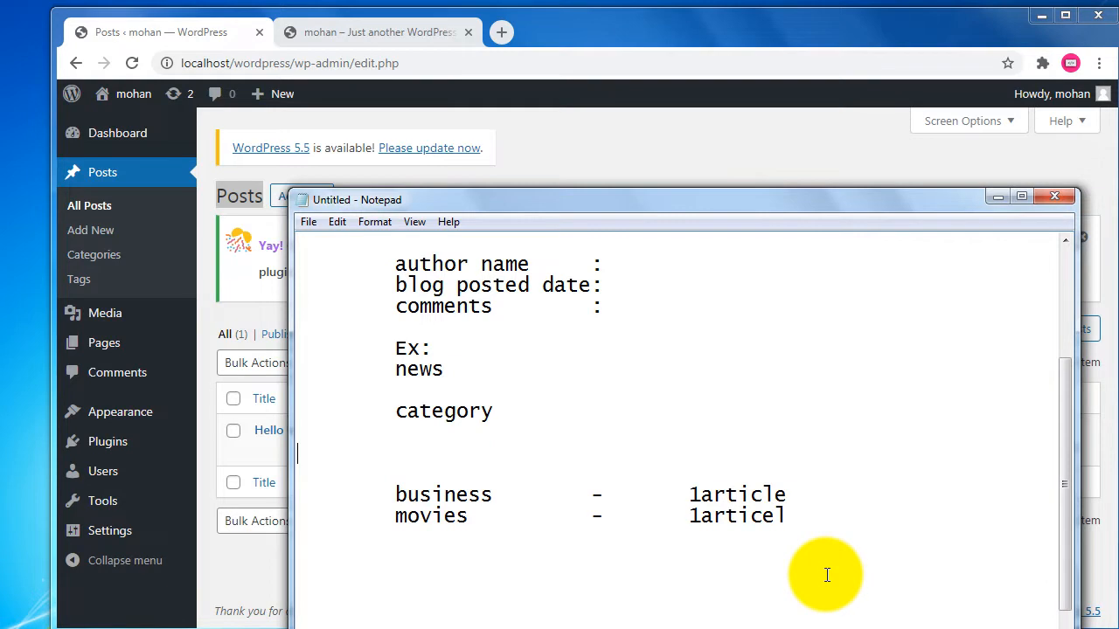
text(parent category -)
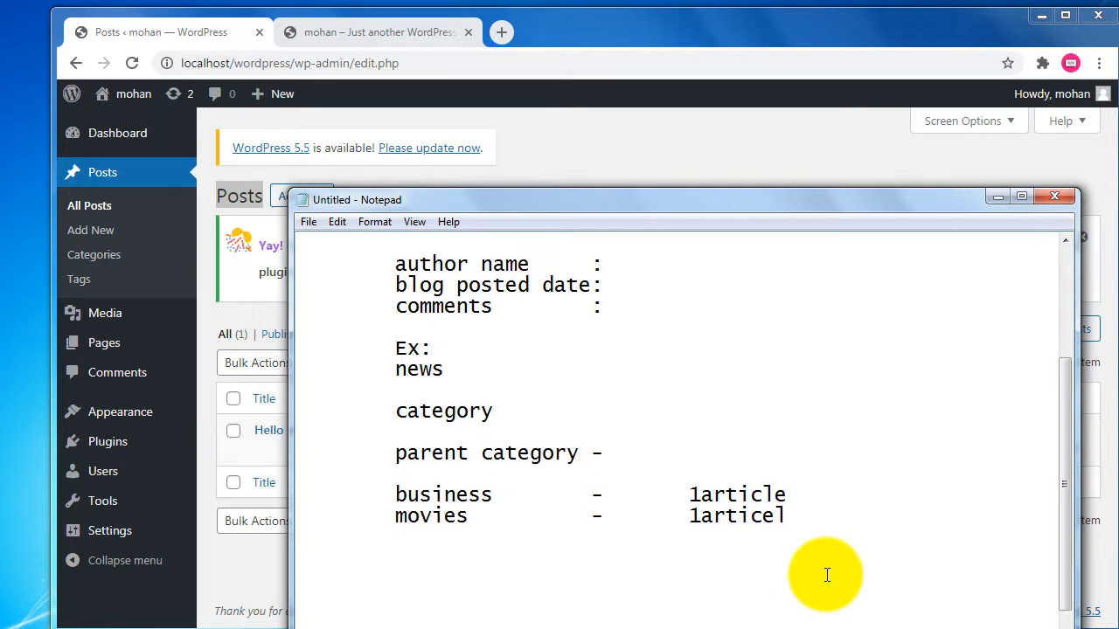
key(shift+Down)
key(shift+Down)
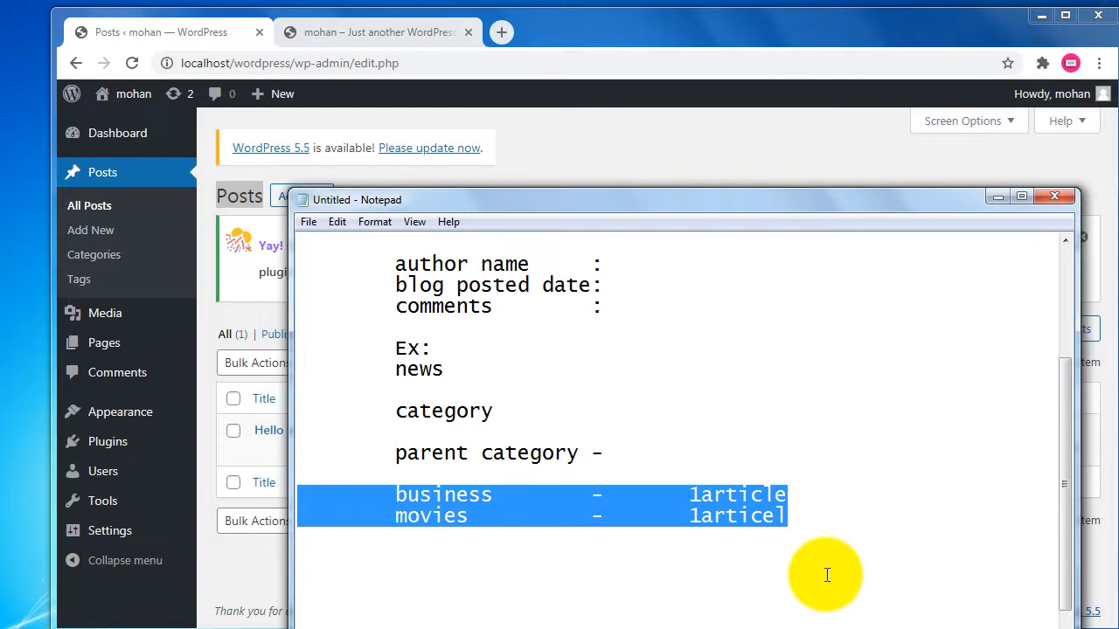
key(Up)
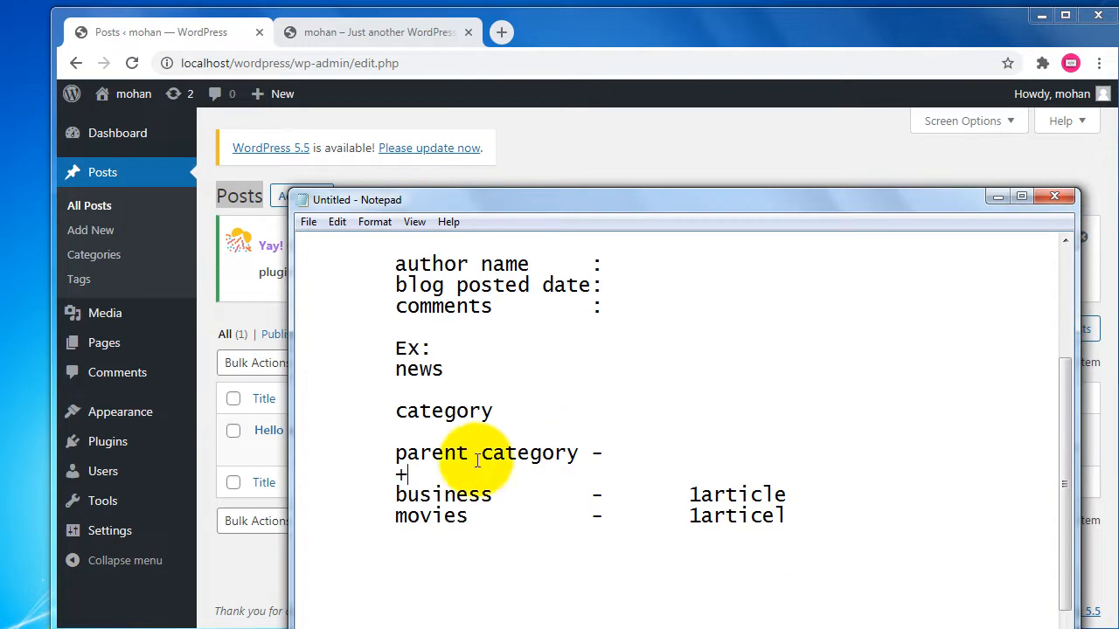
Highlight "parent category", the "blog" in the Article / blog line and the Blog menu entry
drag(572, 450, 399, 450)
scroll(400, 512, up, 3)
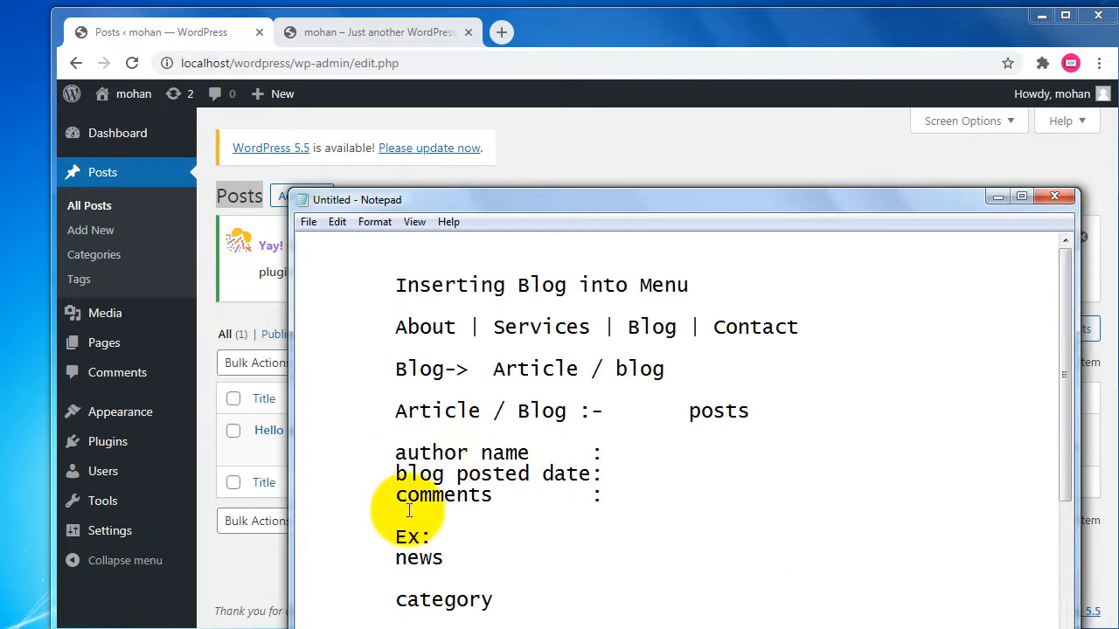
drag(669, 374, 633, 374)
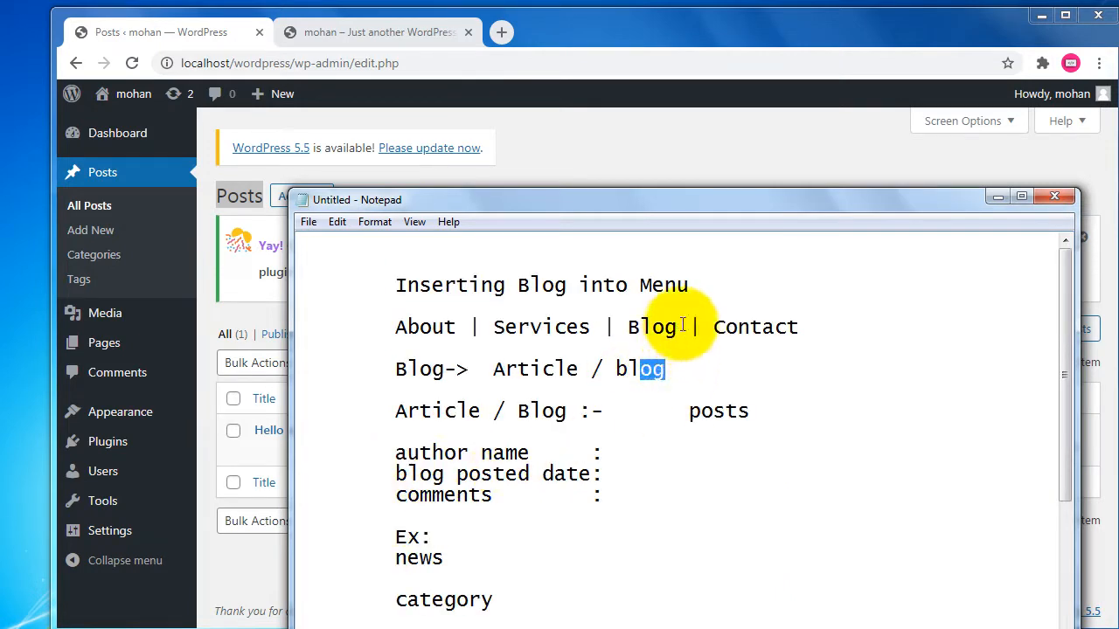
drag(678, 324, 642, 325)
click(633, 325)
scroll(400, 379, down, 4)
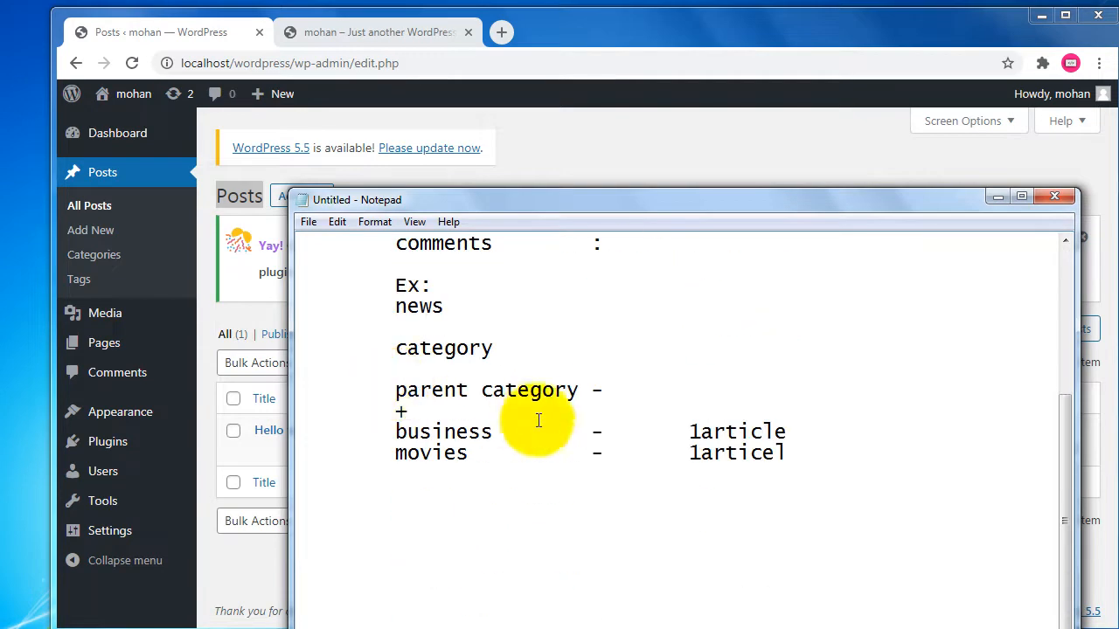
Highlight the business and movies categories in relation to the Blog menu entry and the parent category line
drag(404, 431, 492, 431)
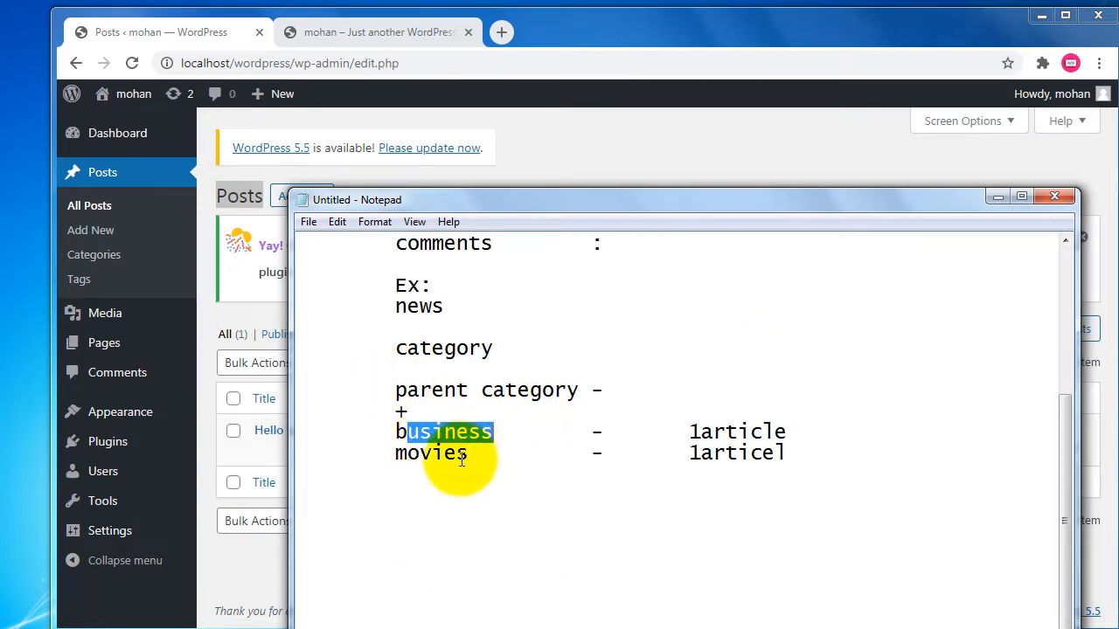
click(469, 455)
drag(391, 433, 513, 474)
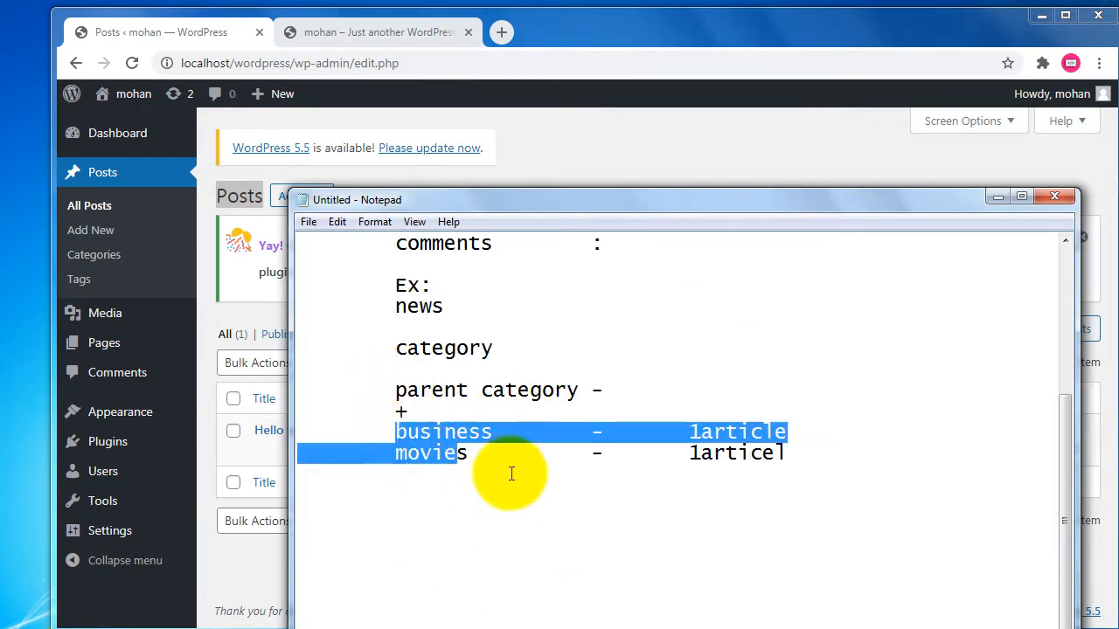
click(512, 475)
scroll(512, 462, up, 4)
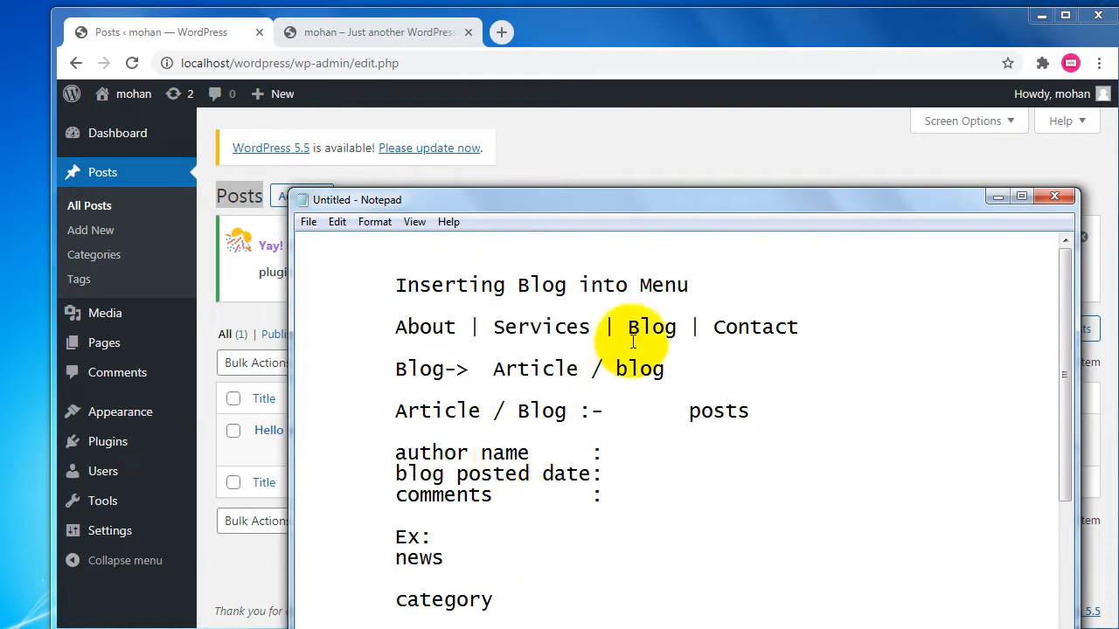
drag(628, 328, 664, 328)
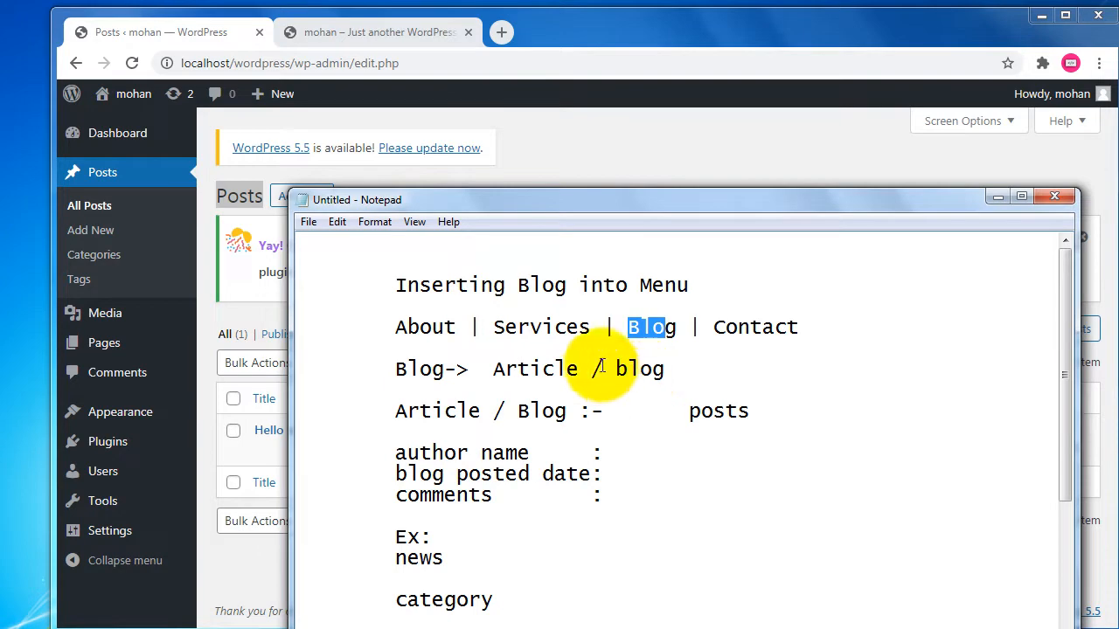
scroll(581, 418, down, 3)
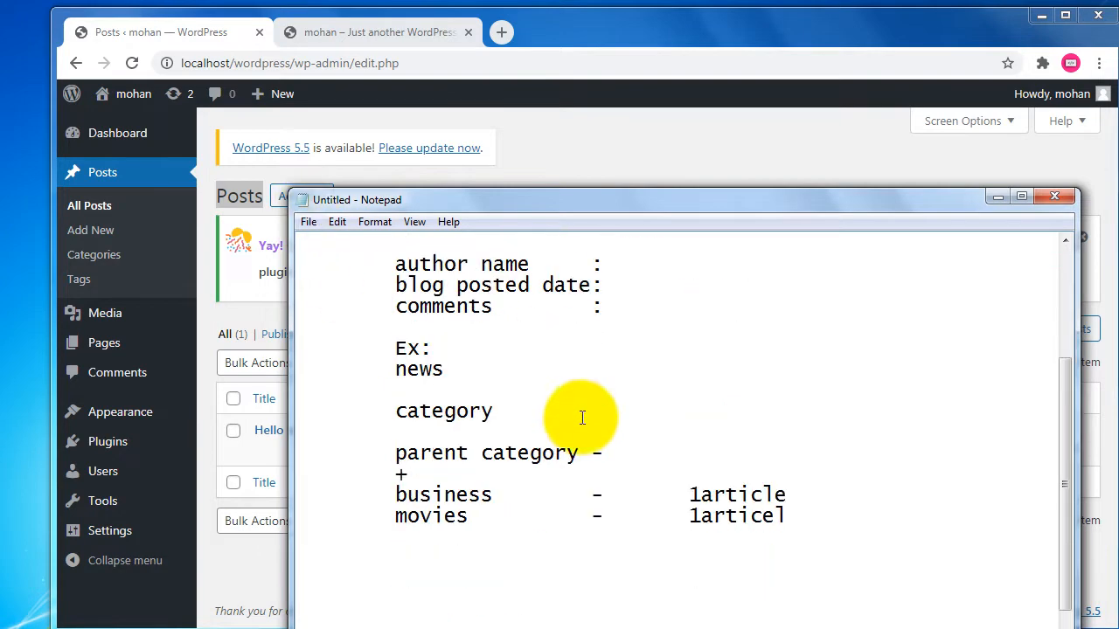
double_click(439, 493)
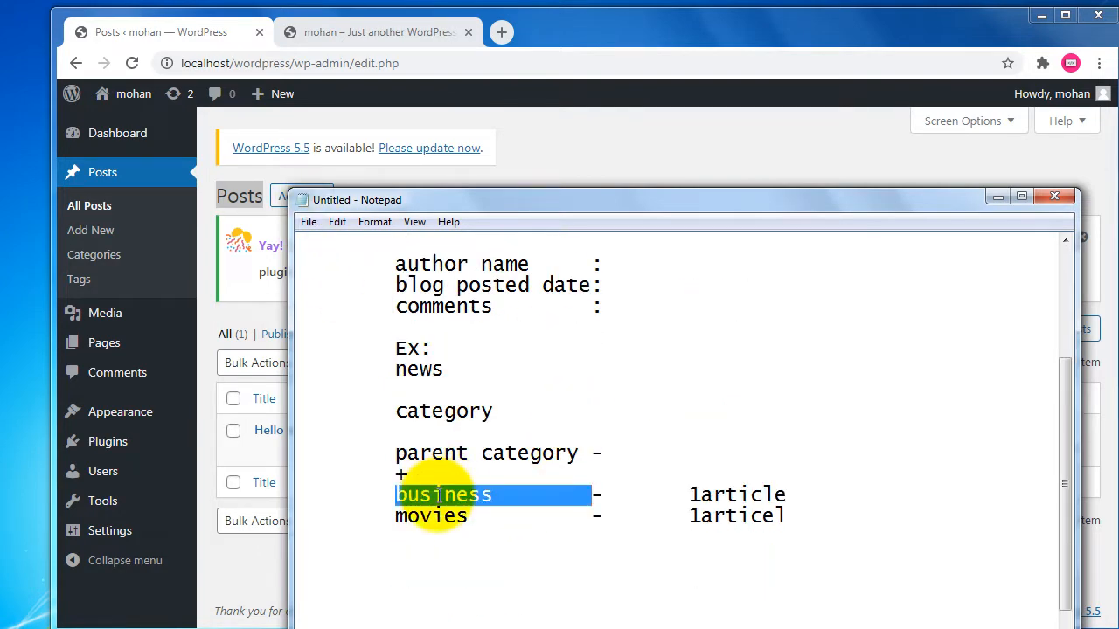
double_click(421, 453)
Complete the parent category line with "blog" and highlight "business" below it
click(621, 455)
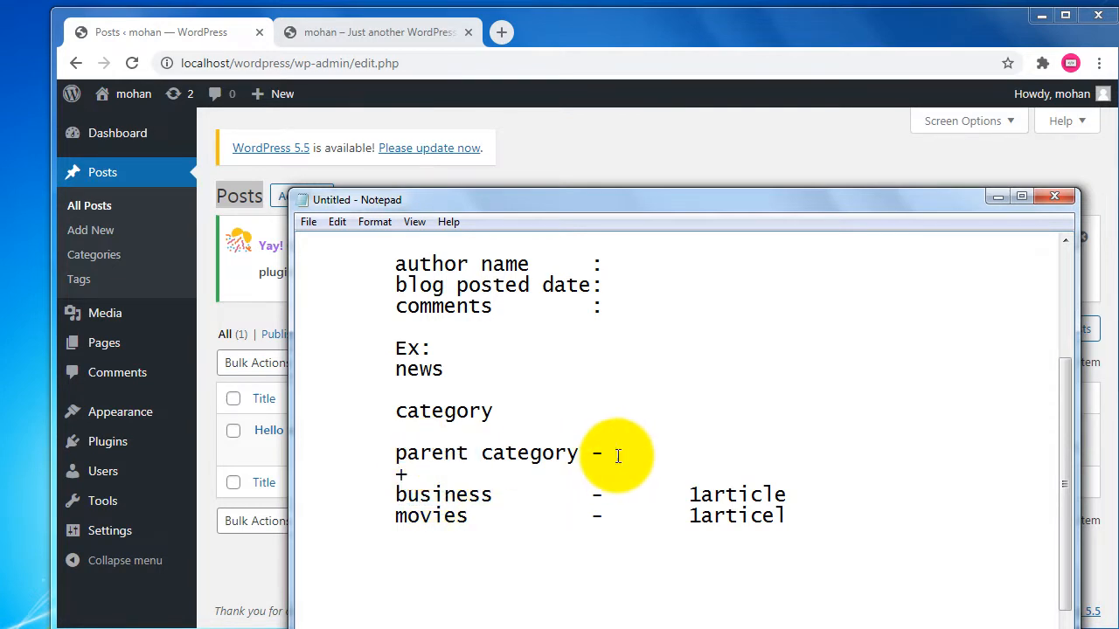
text(blog)
click(525, 495)
double_click(411, 494)
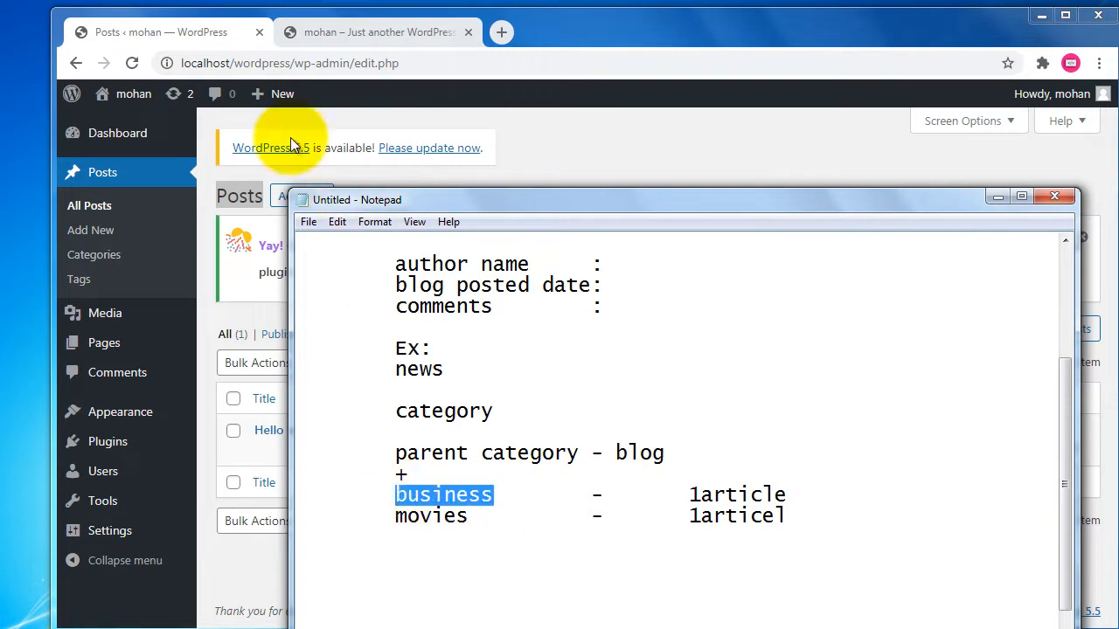
Switch to WordPress, open the post categories and enter "Business" as the new category's name and slug
click(228, 41)
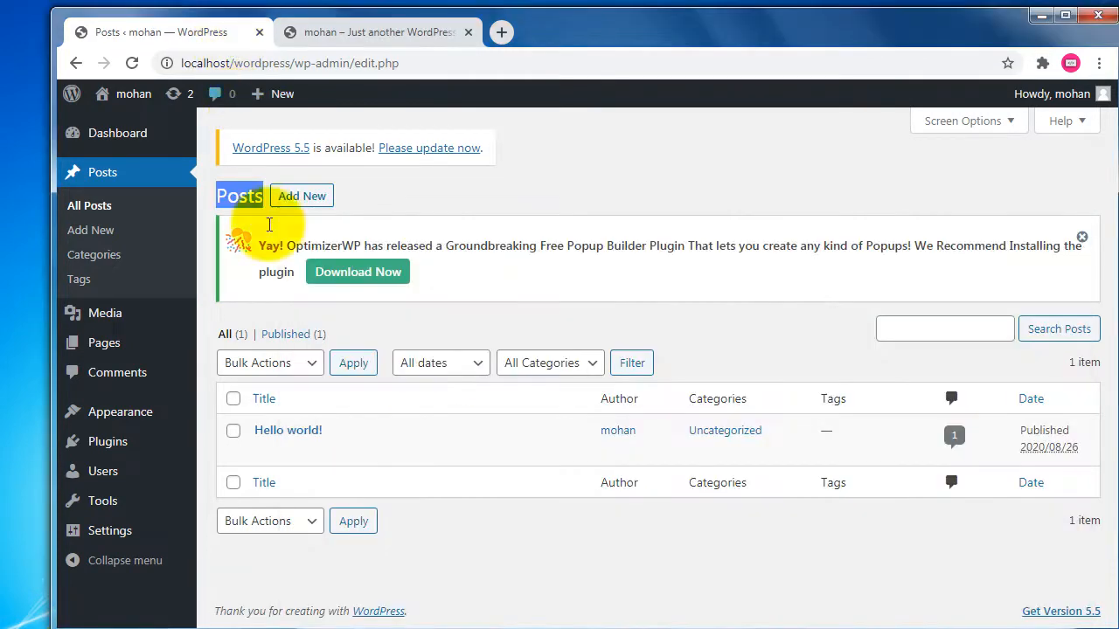
click(114, 258)
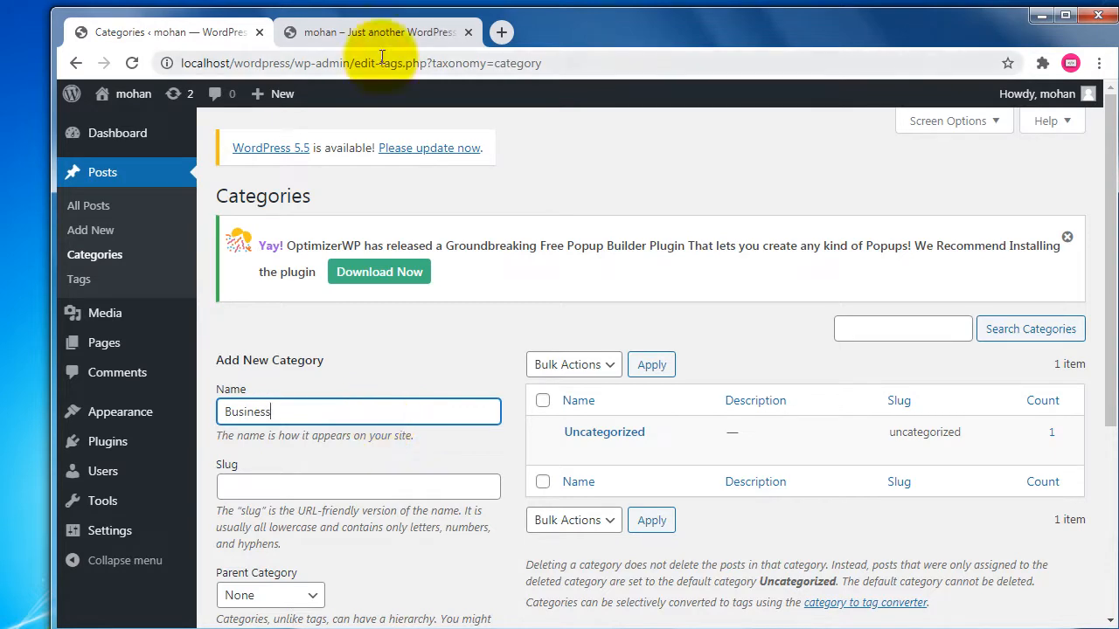
scroll(437, 393, down, 3)
click(319, 216)
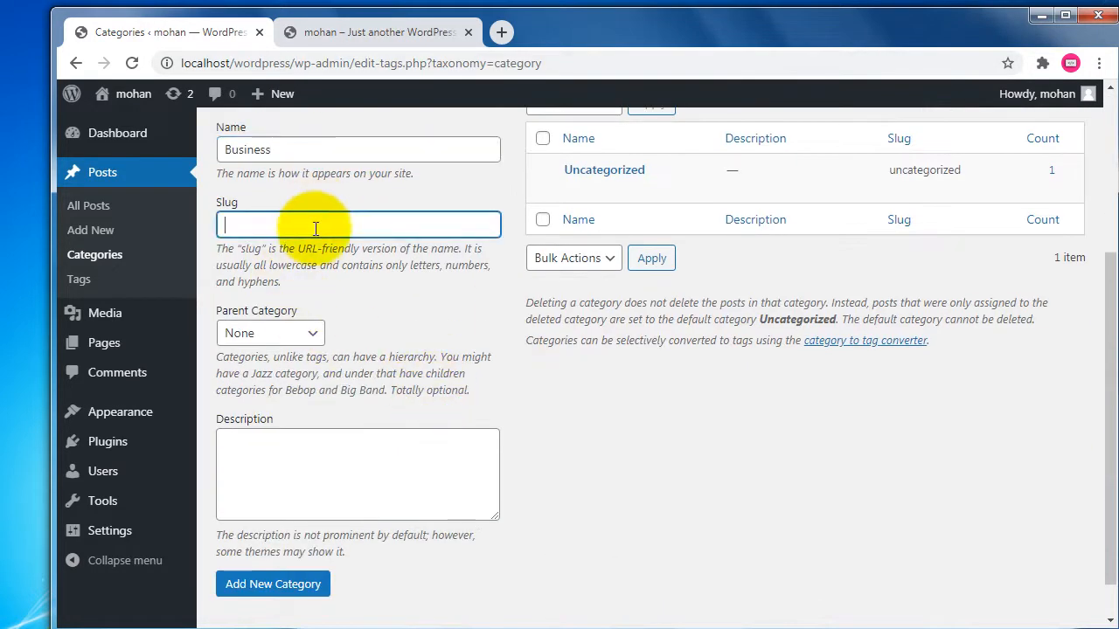
scroll(332, 236, up, 2)
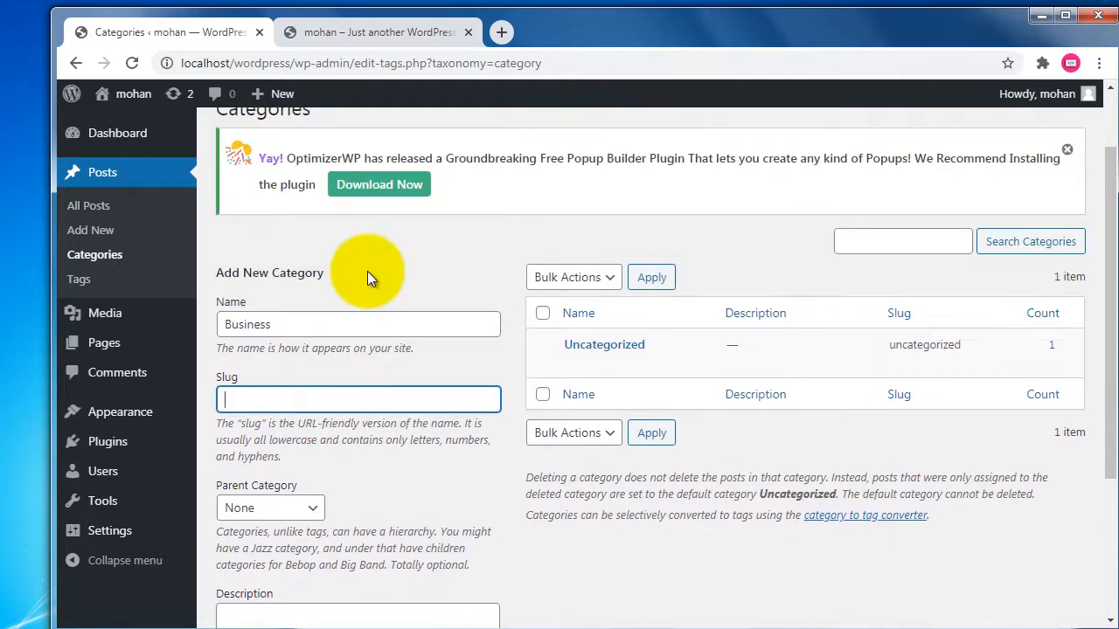
text(Business)
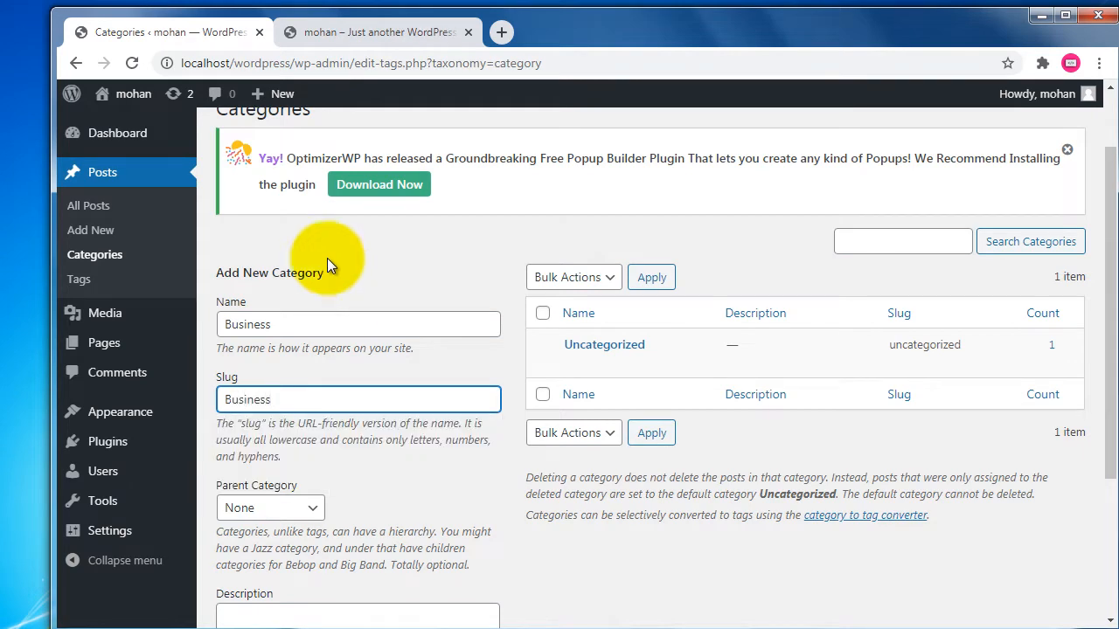
Give the Business category the description "this is business" and add it with no parent category
drag(227, 485, 274, 486)
scroll(394, 450, down, 1)
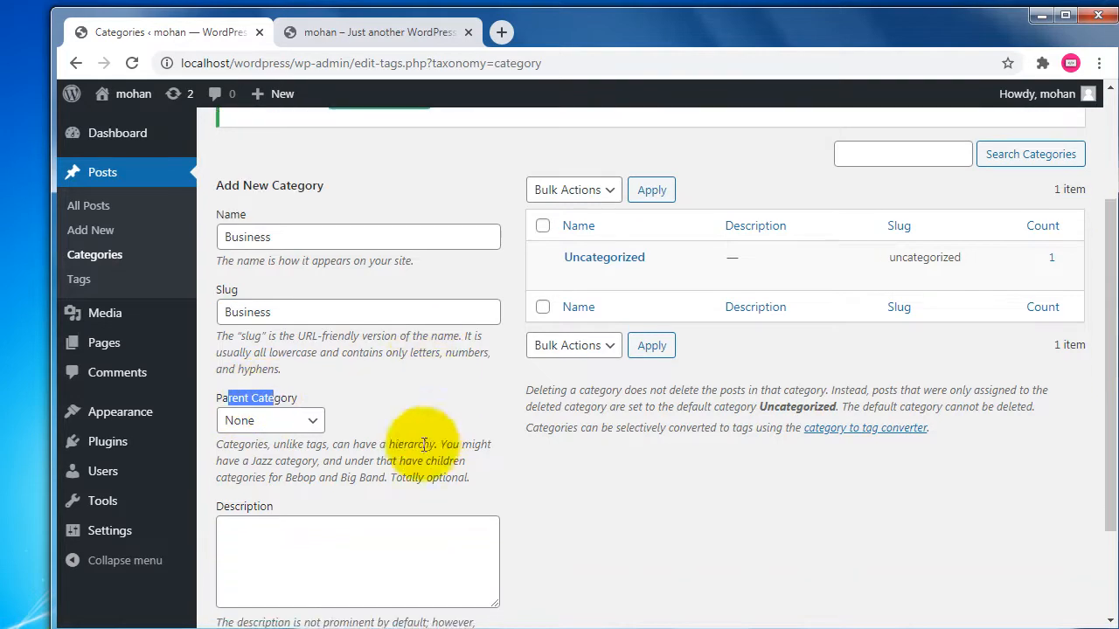
click(333, 529)
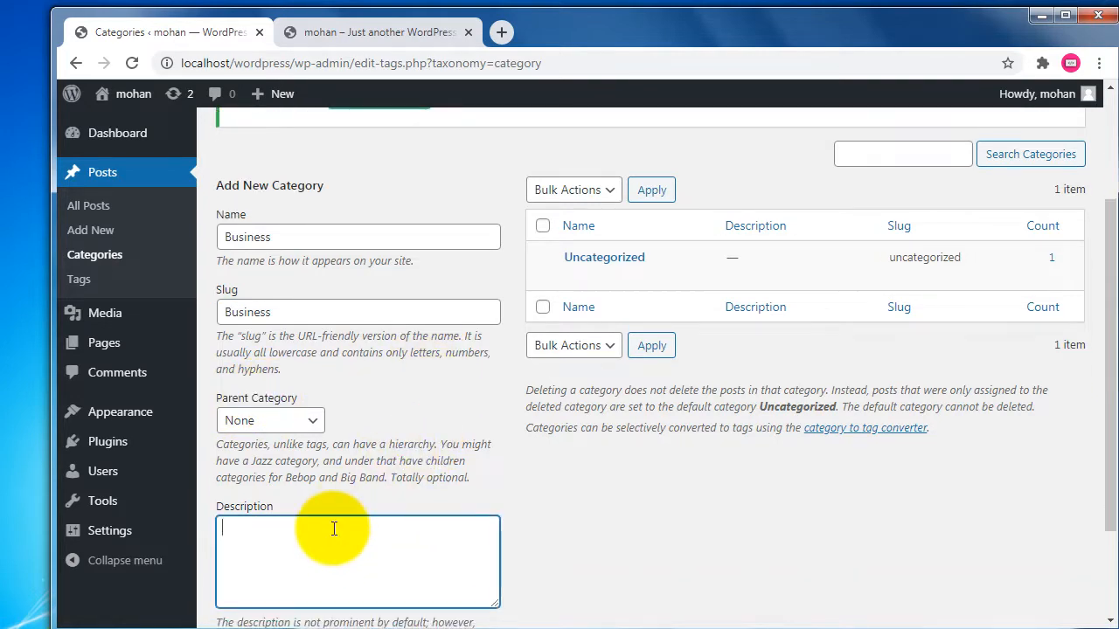
text(B)
key(BackSpace)
text(this is business)
scroll(332, 523, down, 2)
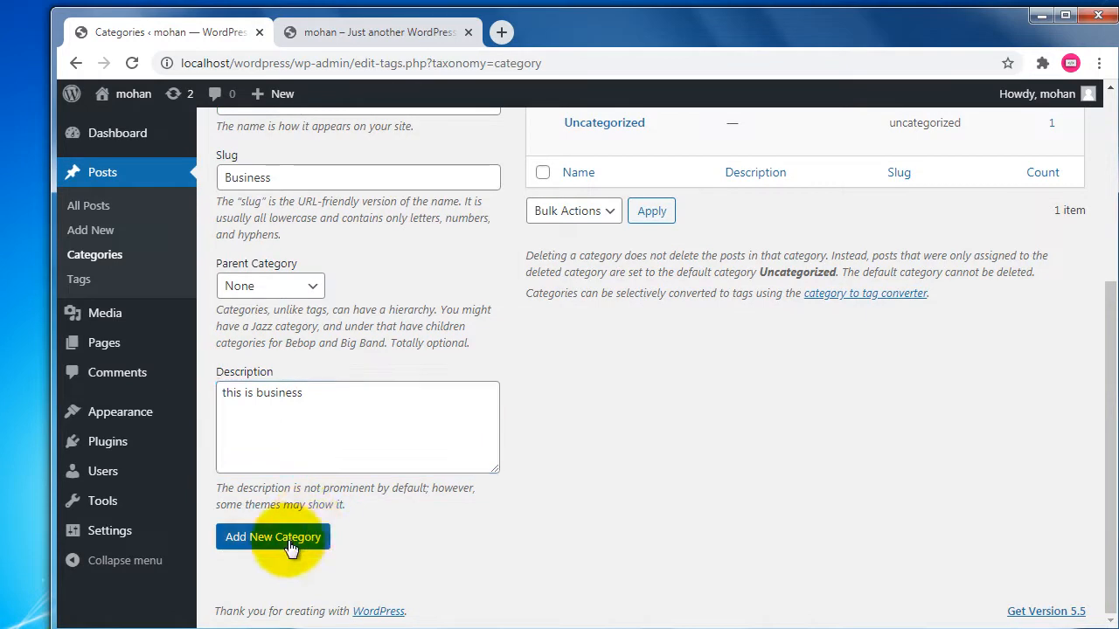
click(284, 538)
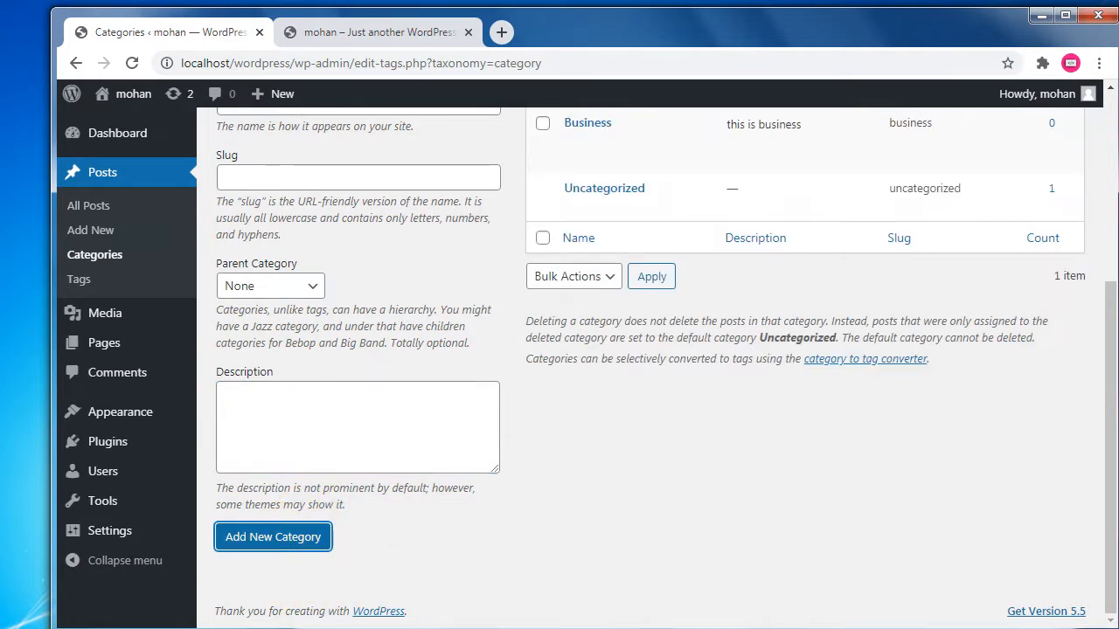
Add a category with "Movie" as name and slug, no parent category and the description "this is movies"
key(alt+Tab)
key(alt+Tab)
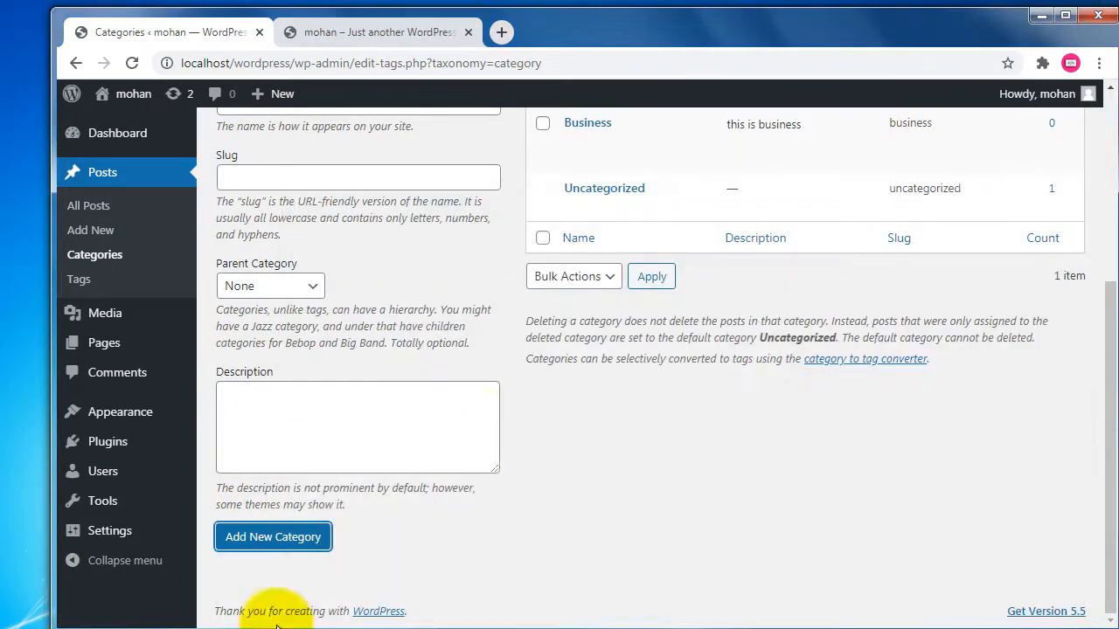
scroll(483, 417, up, 3)
click(386, 367)
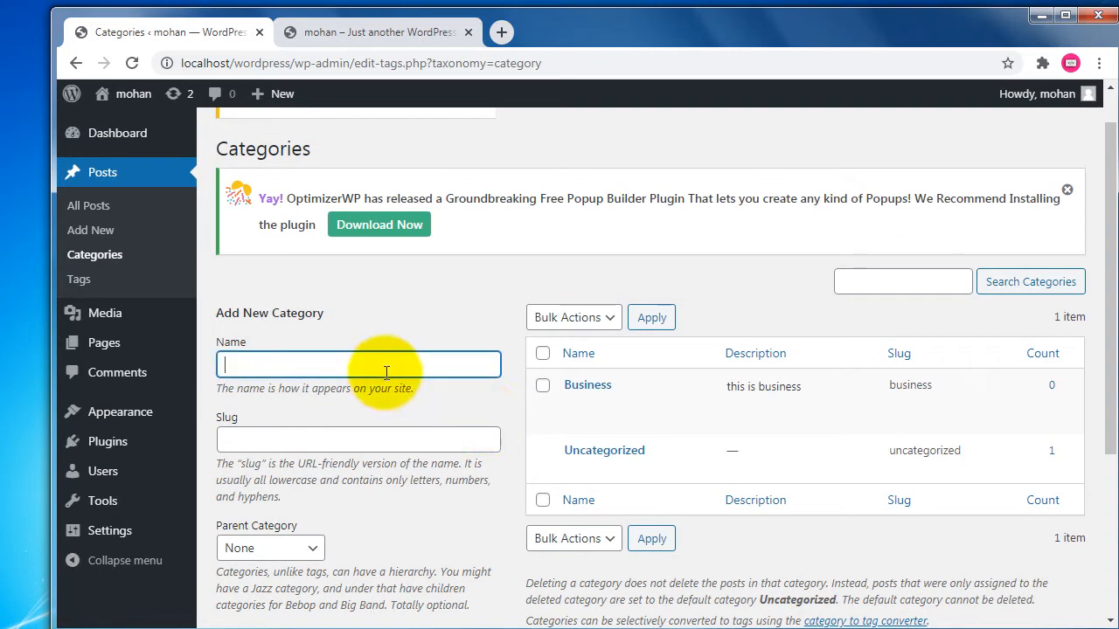
text(Mov)
key(Tab)
text(Movie)
key(Tab)
key(Tab)
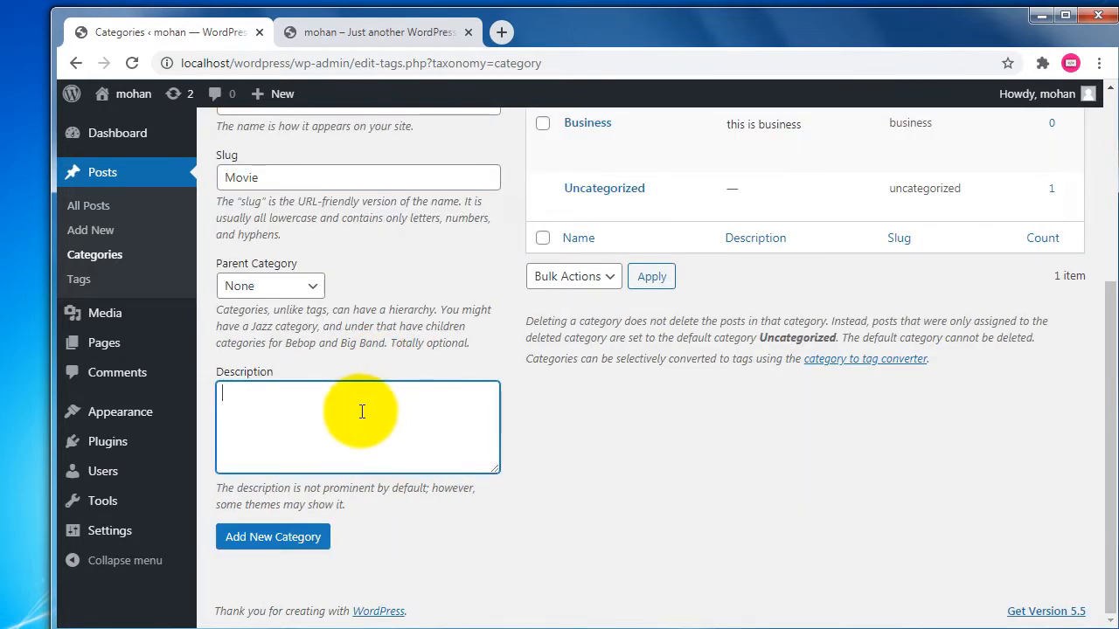
text(this is movies)
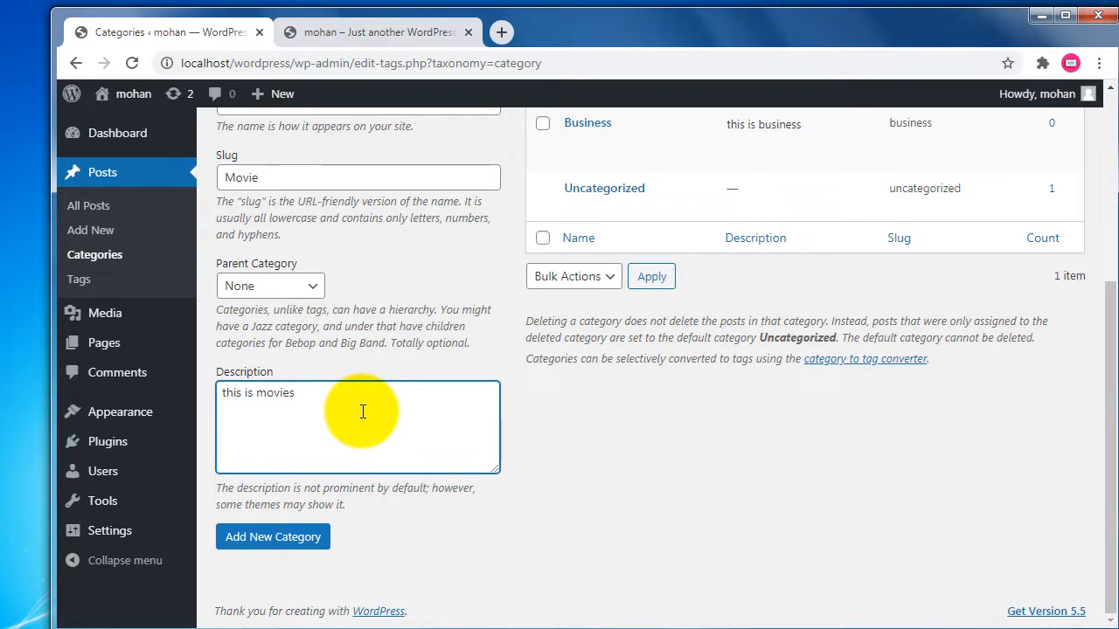
click(271, 537)
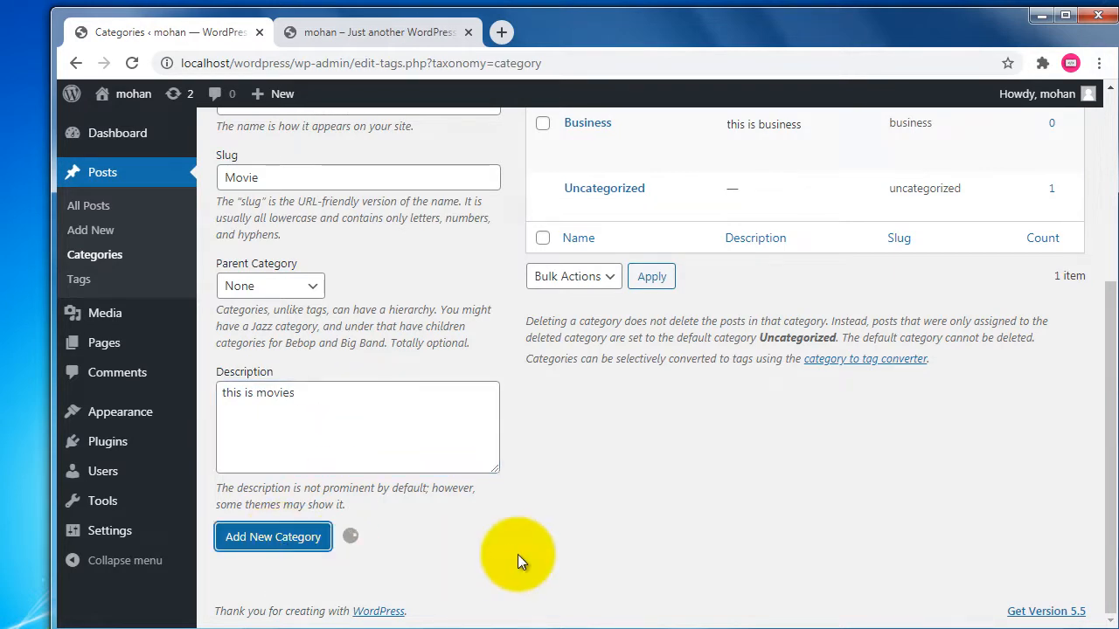
scroll(539, 522, up, 3)
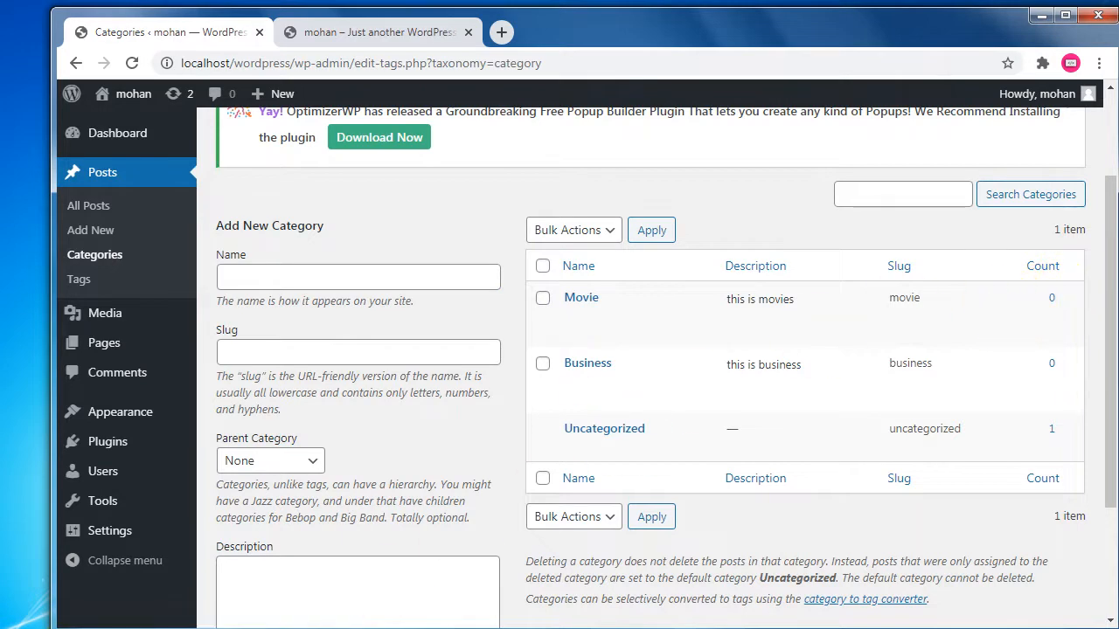
Switch to Notepad and highlight the parent category, its "blog" value, the Blog menu entry and the business and movies lines
click(293, 628)
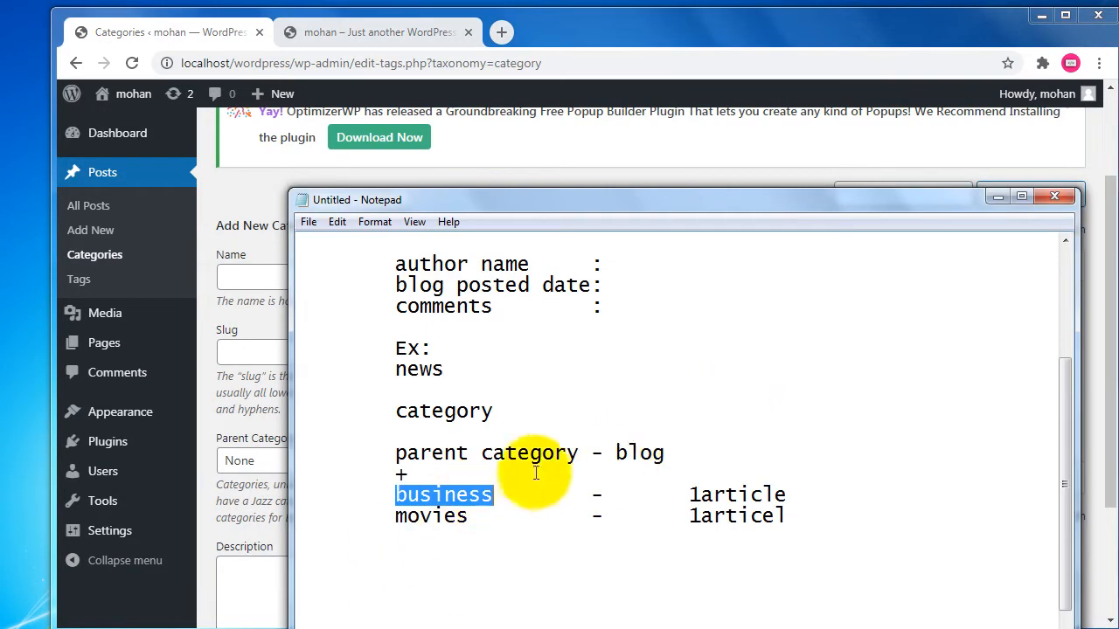
drag(591, 452, 358, 456)
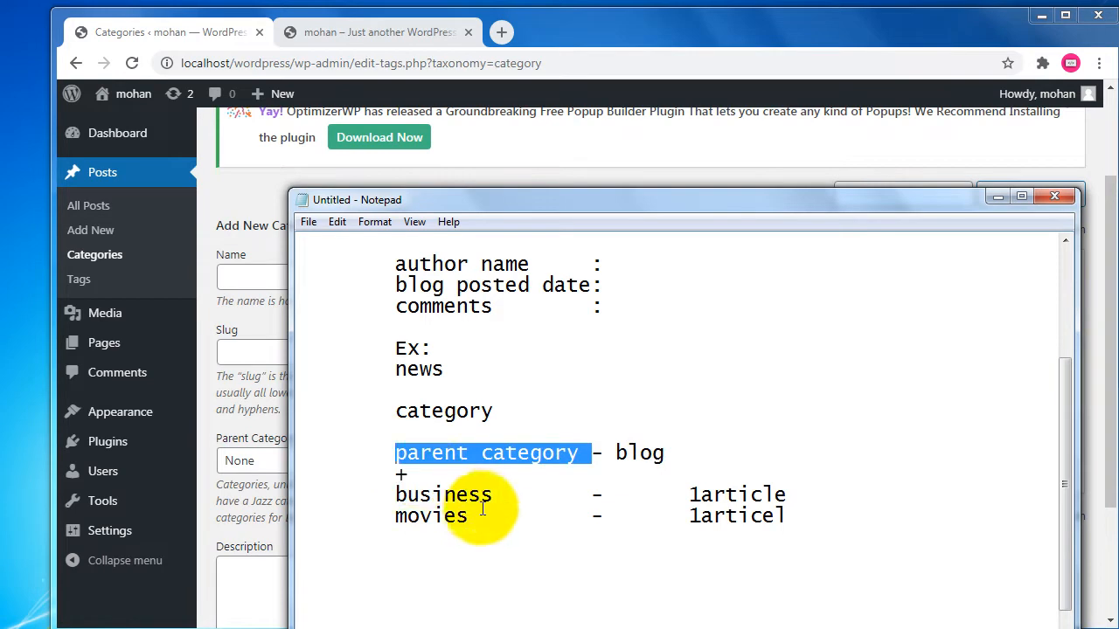
scroll(481, 510, up, 2)
drag(689, 579, 619, 578)
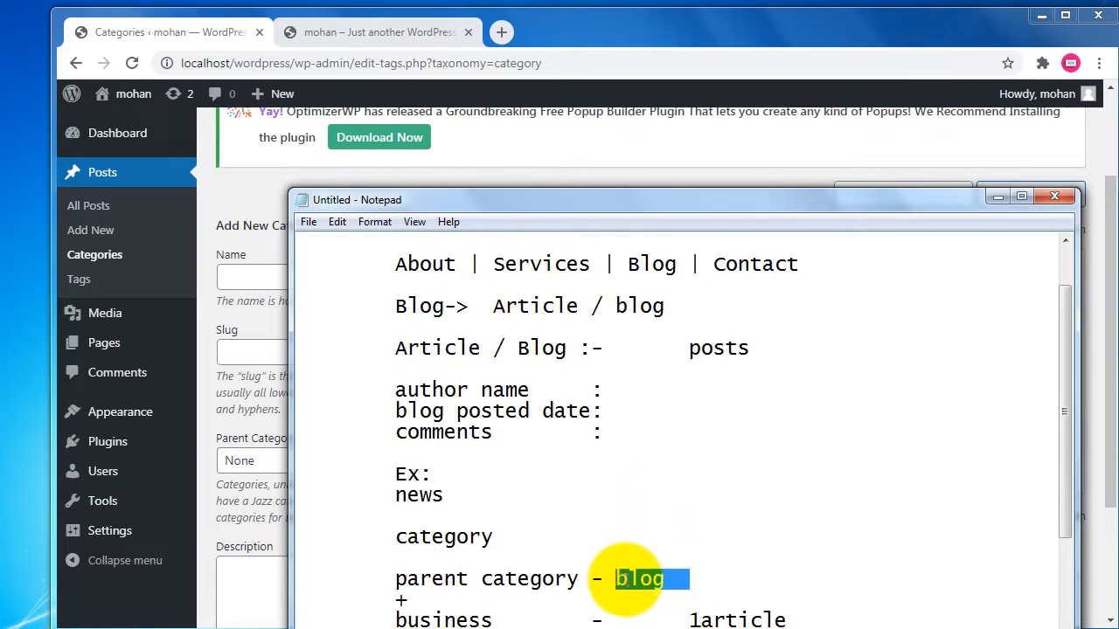
scroll(664, 541, up, 1)
drag(677, 328, 626, 336)
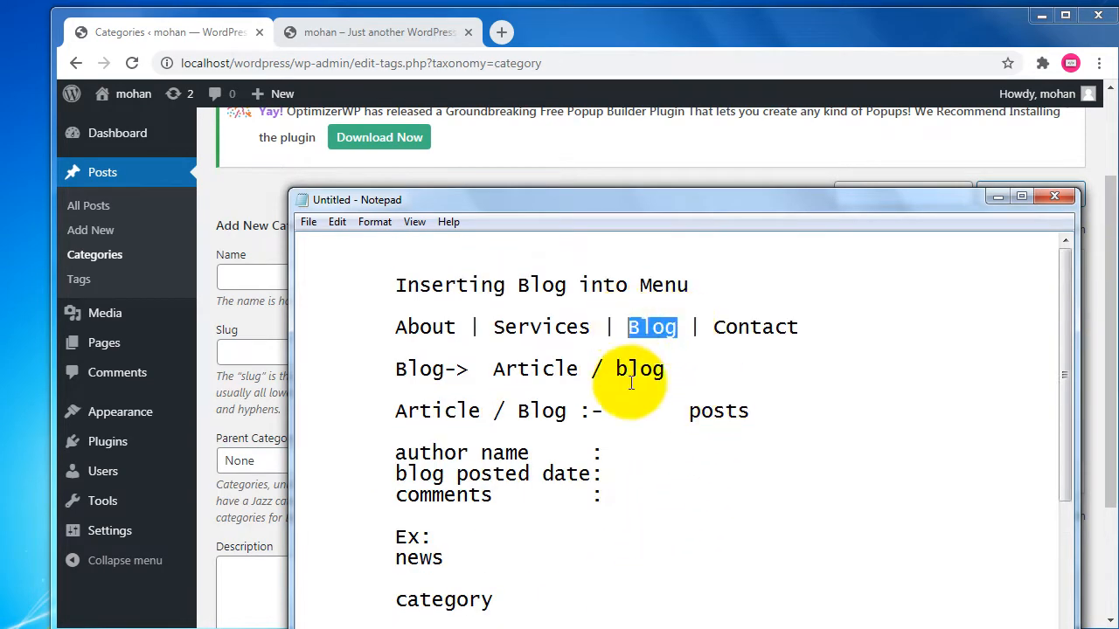
scroll(626, 335, down, 4)
drag(396, 428, 796, 469)
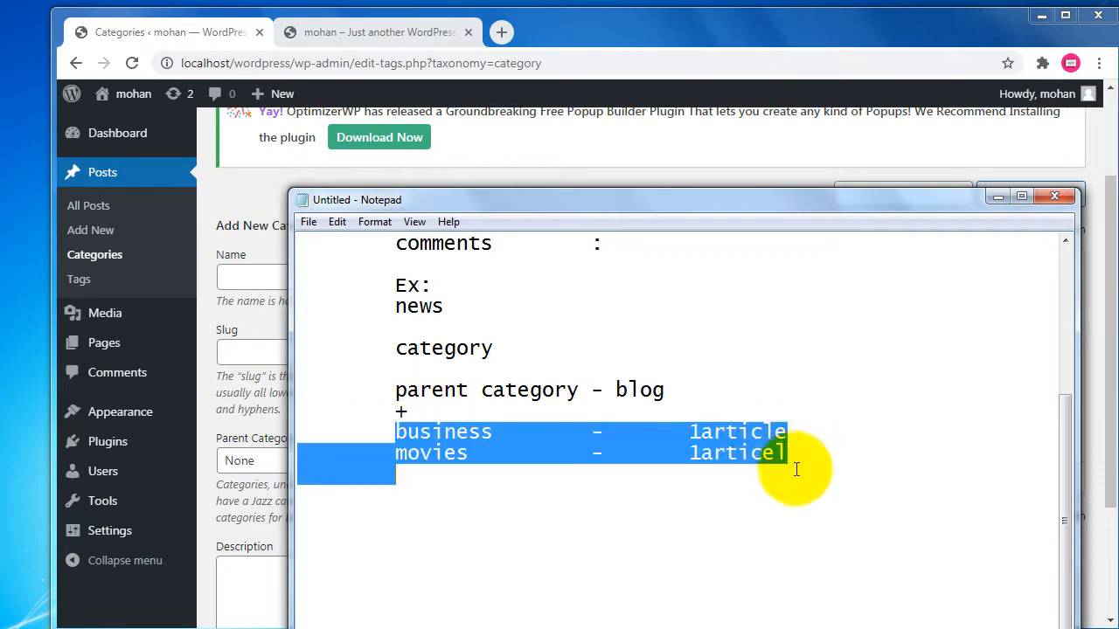
Switch back to WordPress and add a category named "Blog" with slug "blog", no parent and the description "blog"
click(201, 37)
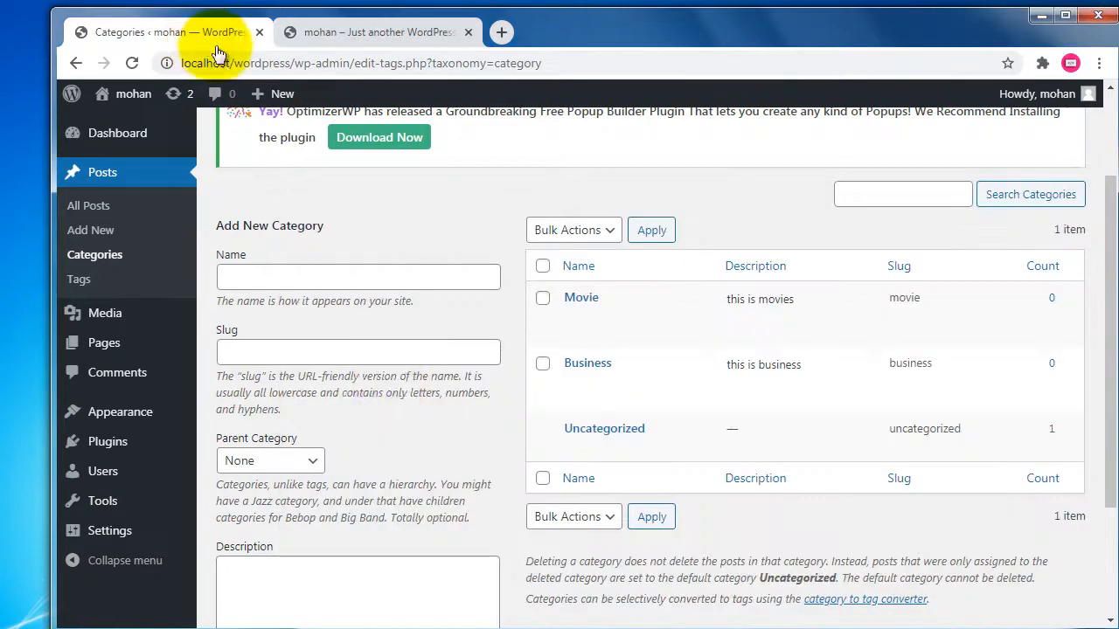
click(356, 276)
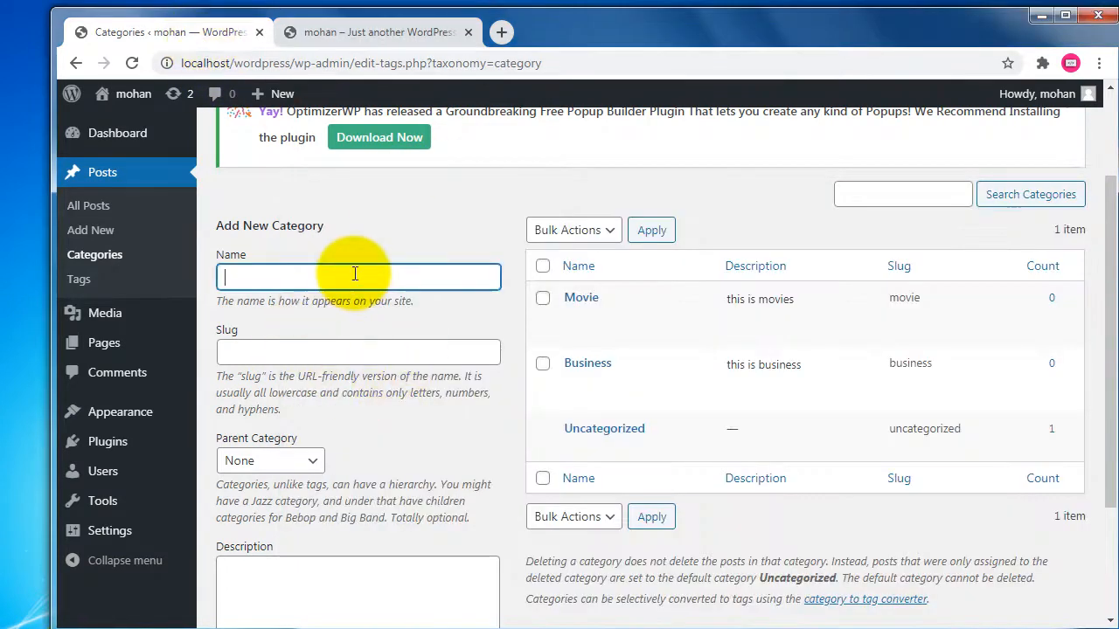
key(Tab)
text(blog)
key(Tab)
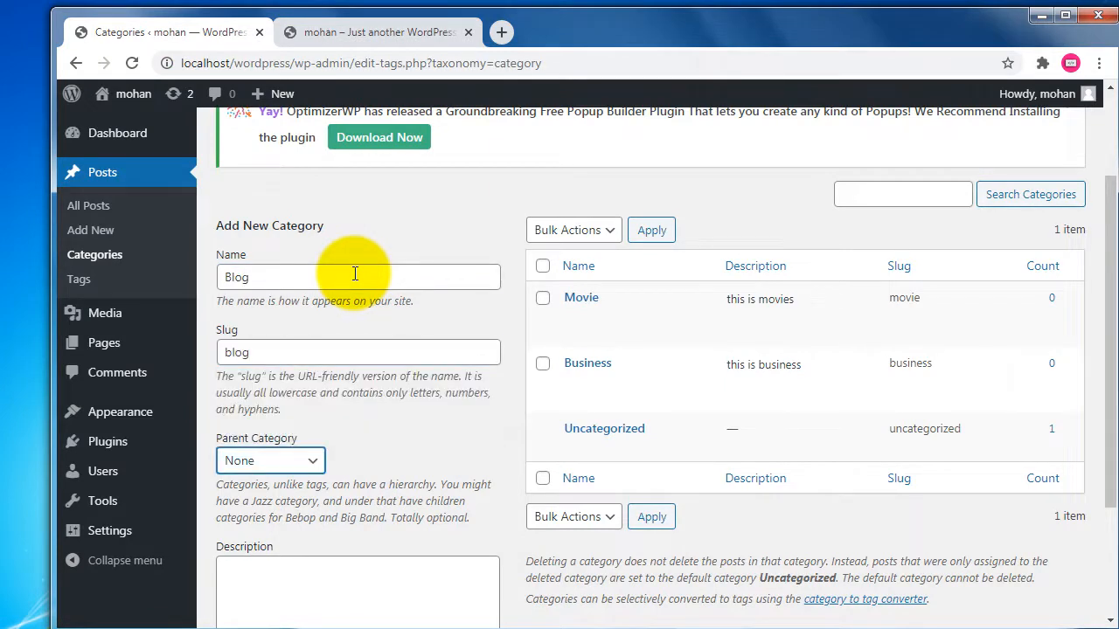
click(361, 411)
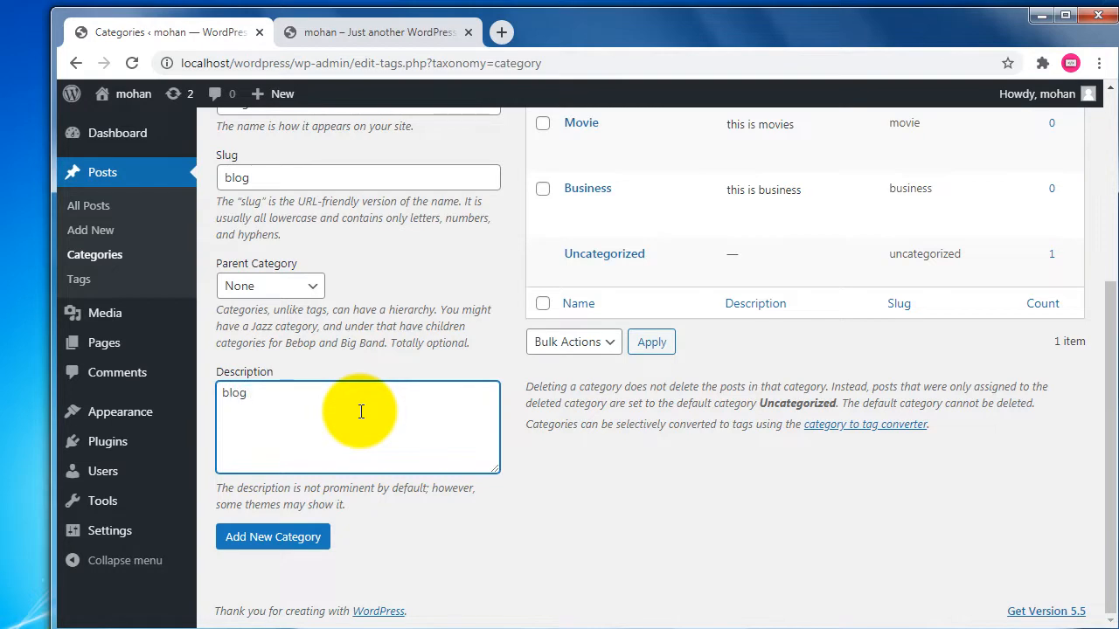
click(313, 534)
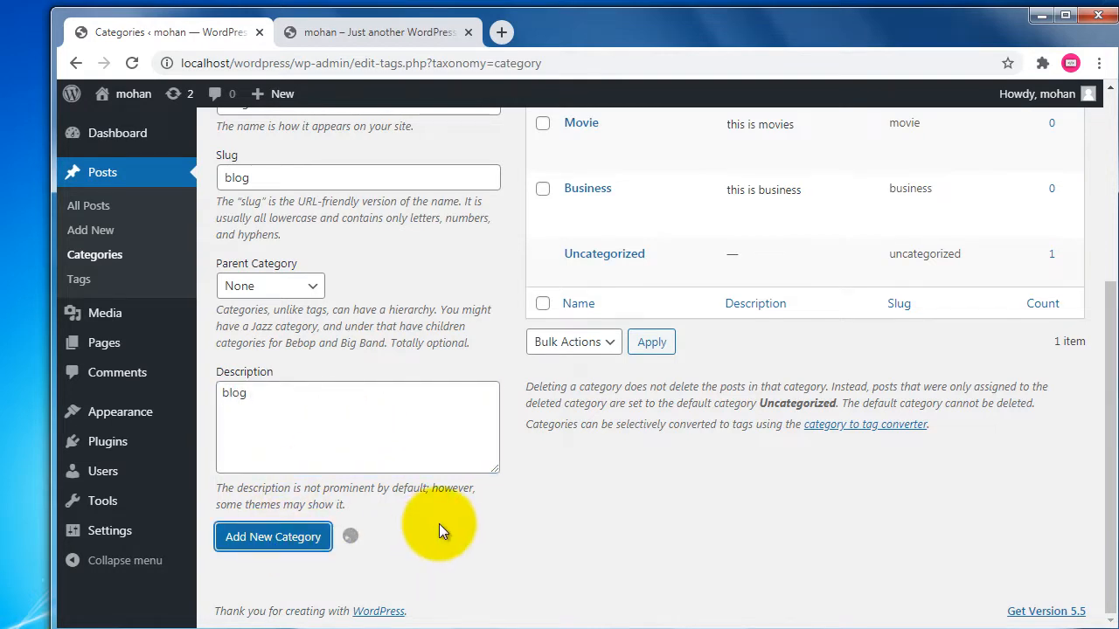
scroll(482, 449, up, 2)
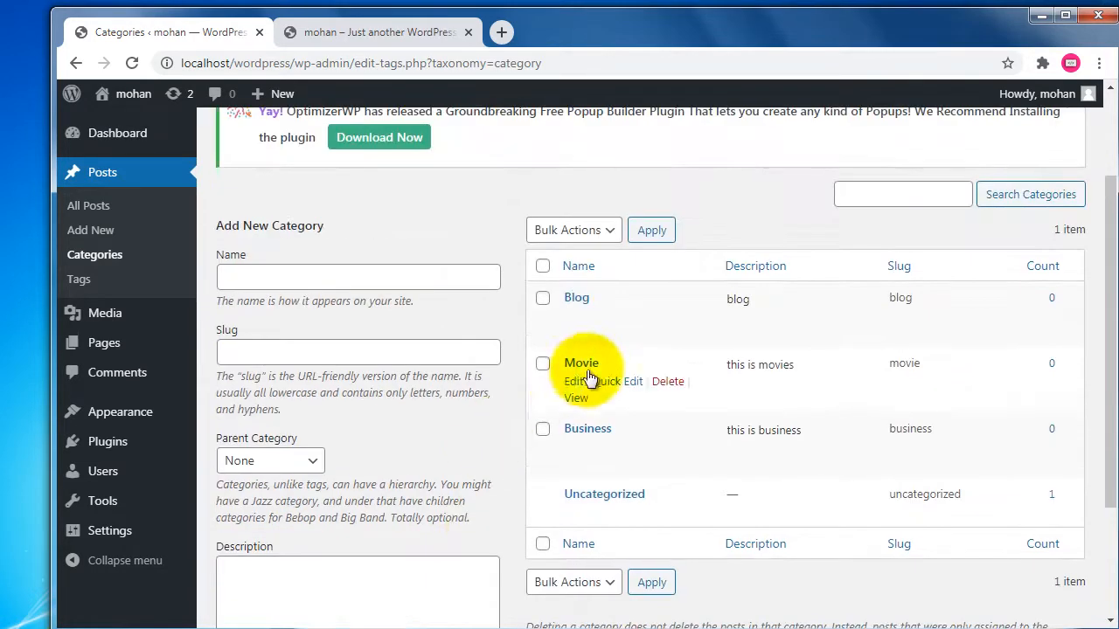
click(543, 364)
click(542, 429)
click(588, 235)
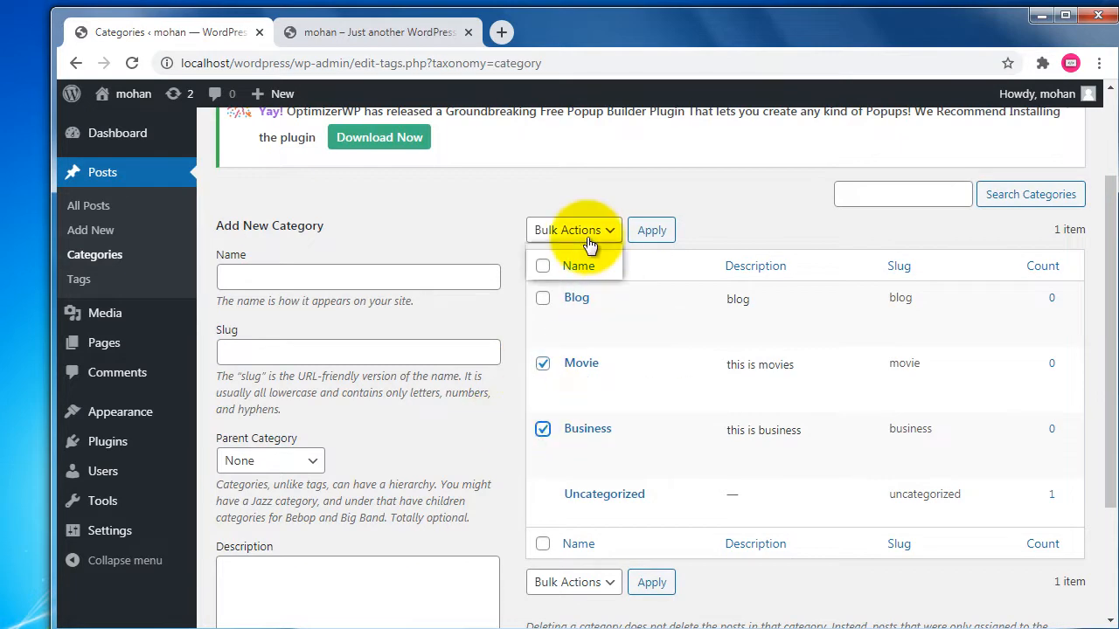
click(757, 192)
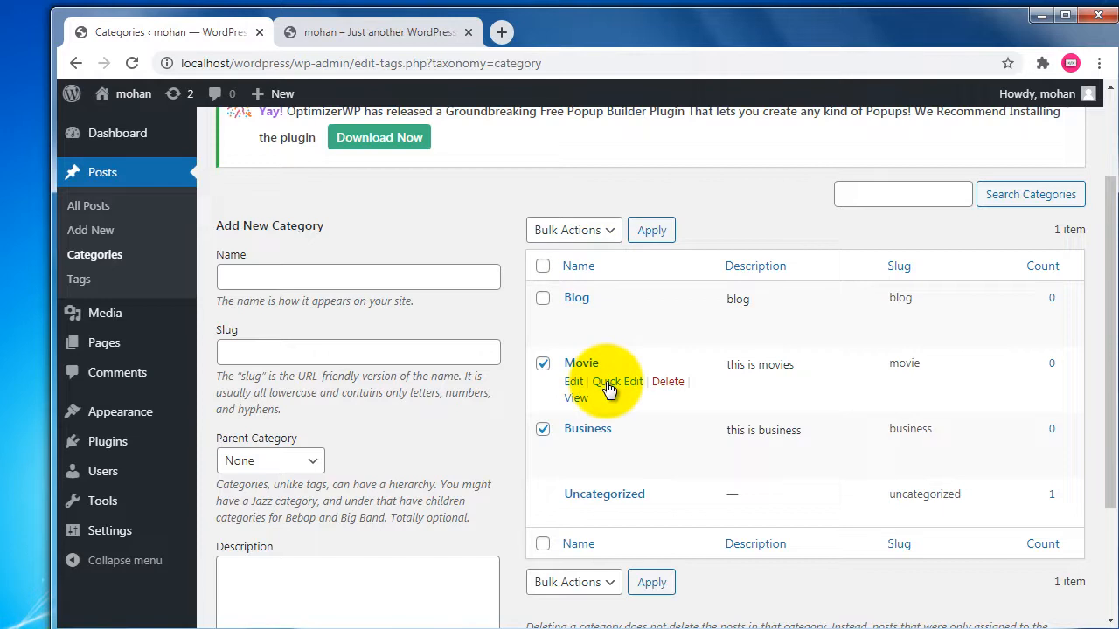
click(610, 383)
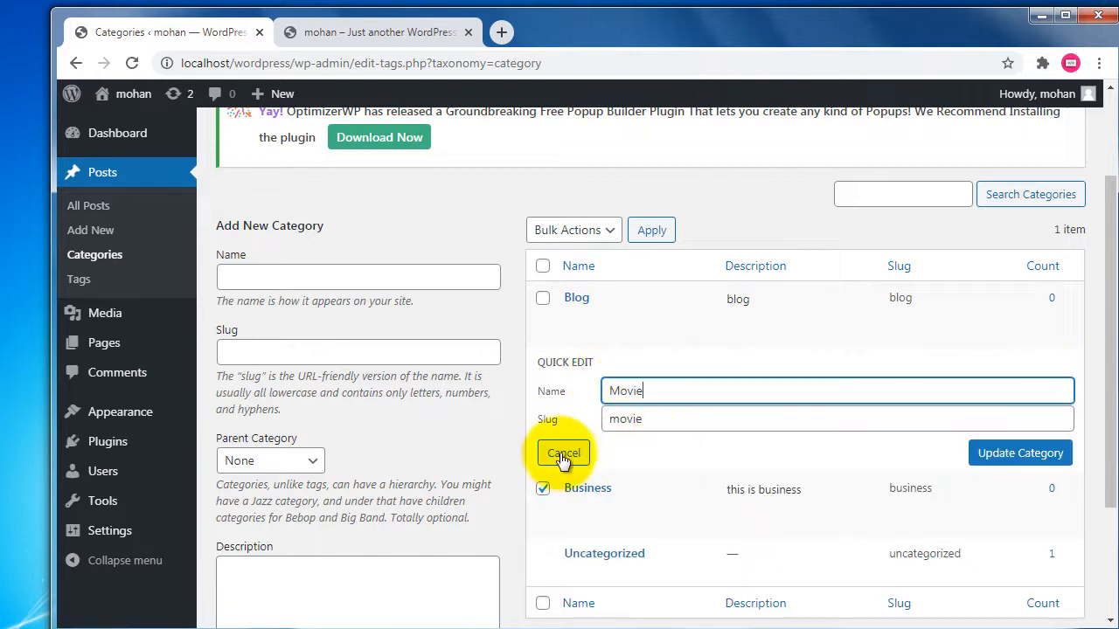
click(562, 452)
Edit the Movie category to set its parent category to Blog, update it and return to the category list
click(572, 381)
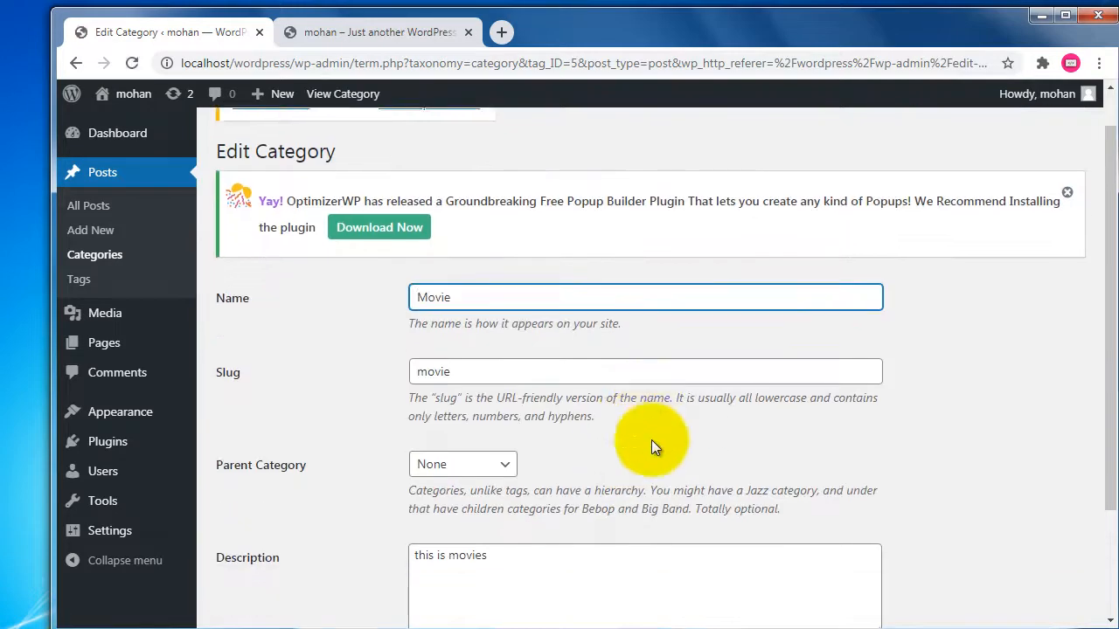
scroll(498, 372, down, 2)
click(502, 336)
click(473, 372)
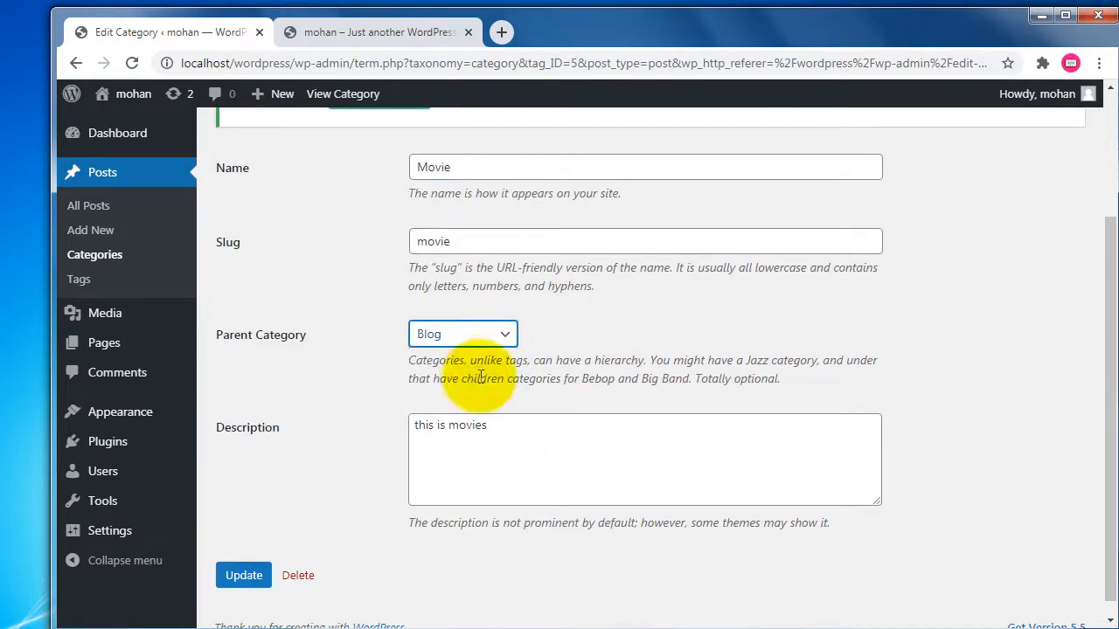
click(244, 575)
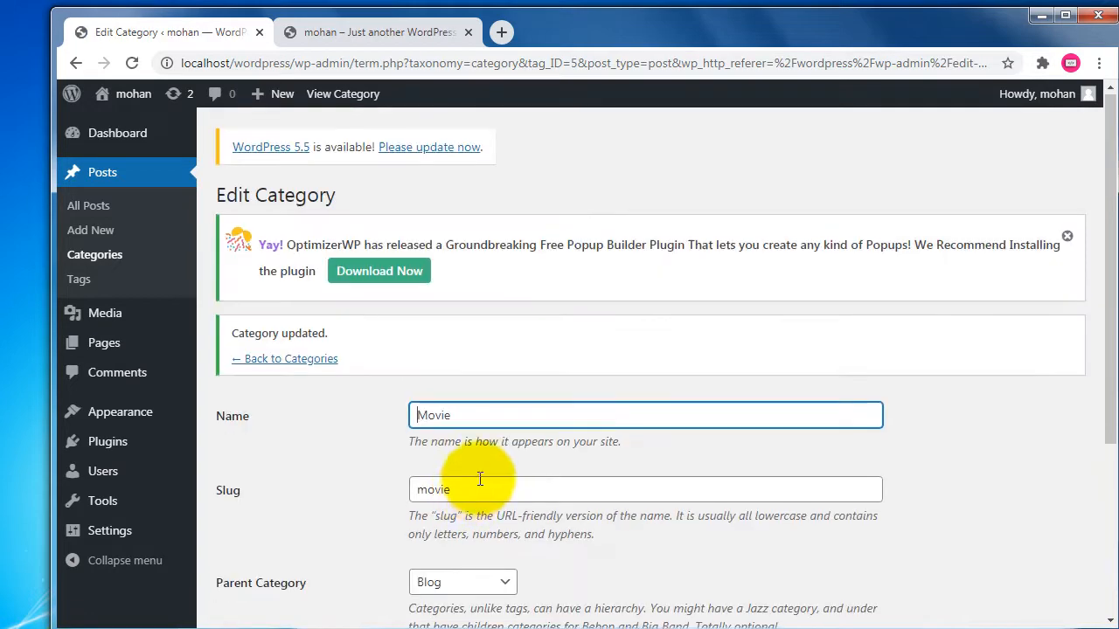
scroll(477, 479, down, 1)
click(313, 274)
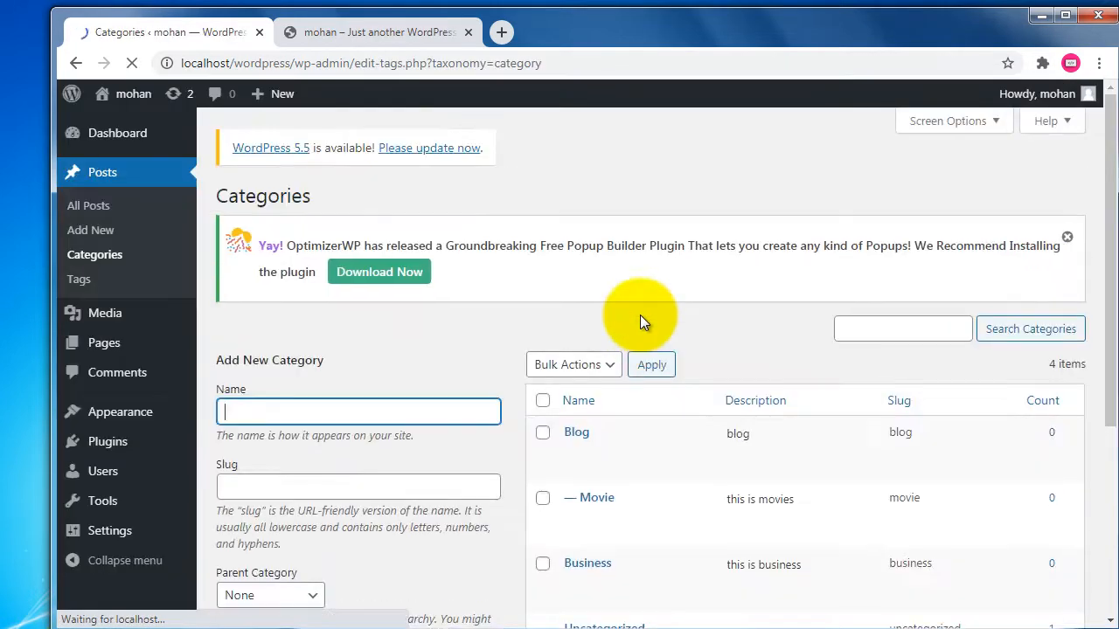
Edit the Business category to set its parent category to Blog, update it and return to the category list
scroll(658, 317, down, 2)
mouse_move(583, 266)
mouse_move(610, 323)
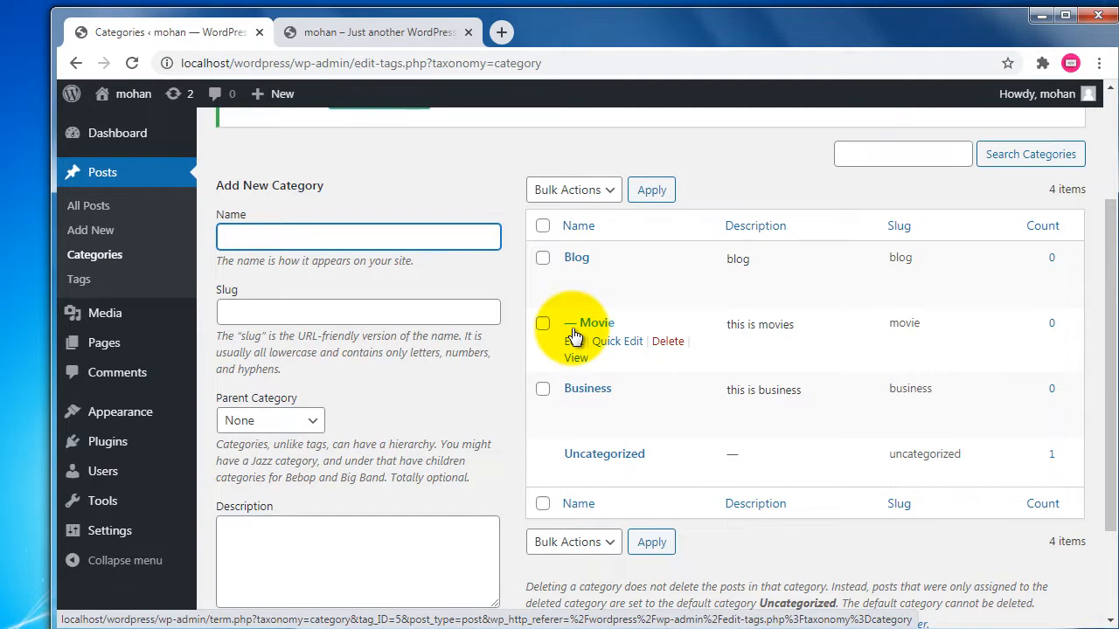
click(574, 408)
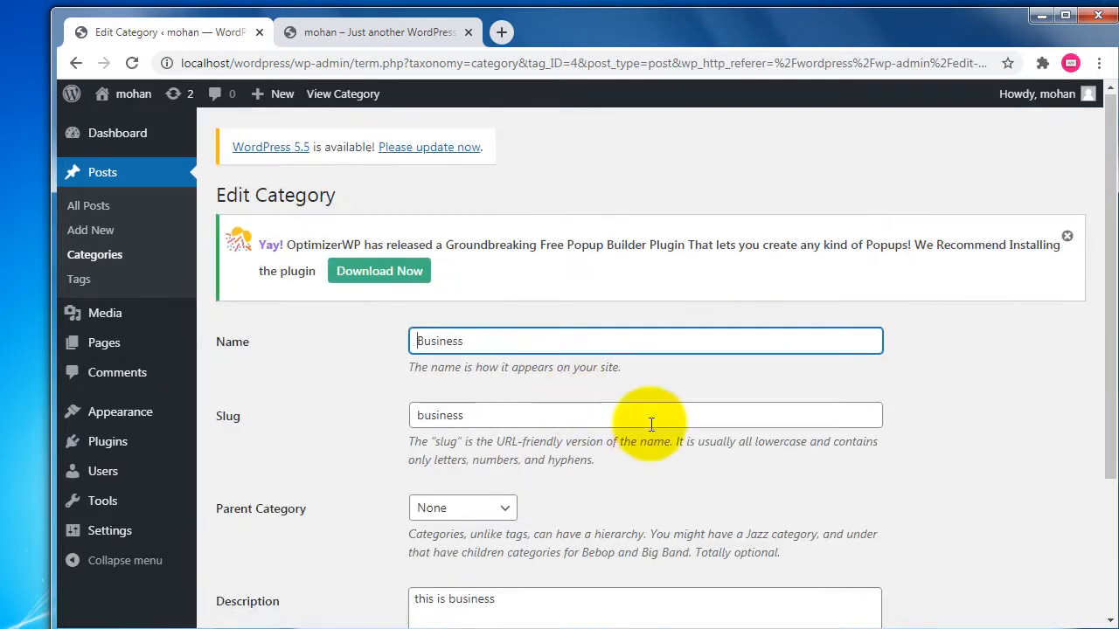
scroll(559, 395, down, 2)
click(505, 337)
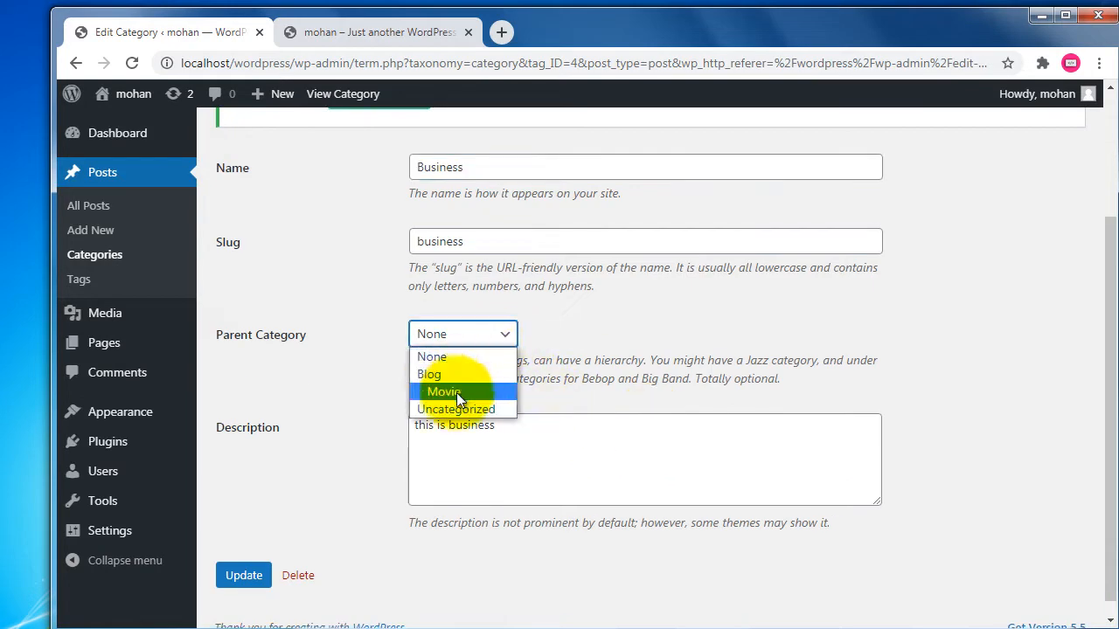
click(454, 374)
click(249, 574)
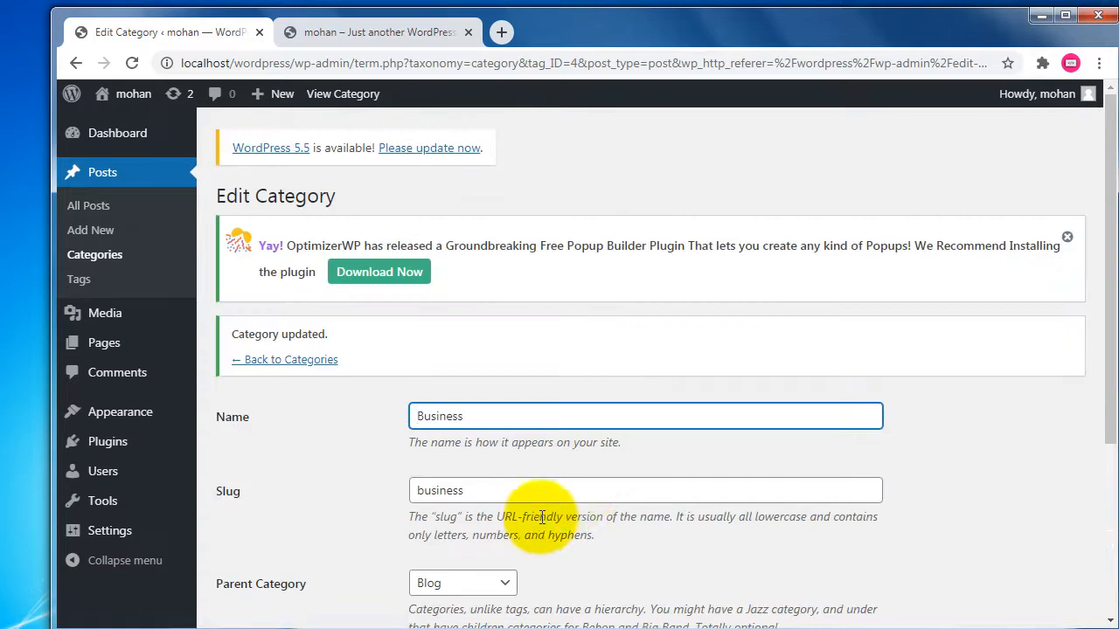
click(320, 362)
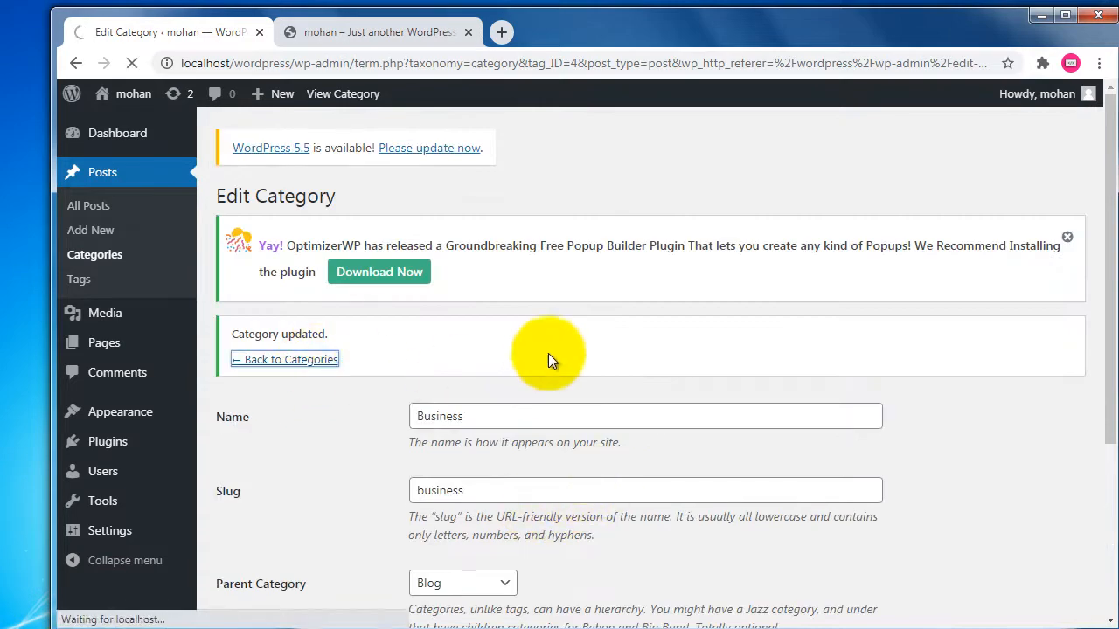
scroll(600, 343, down, 2)
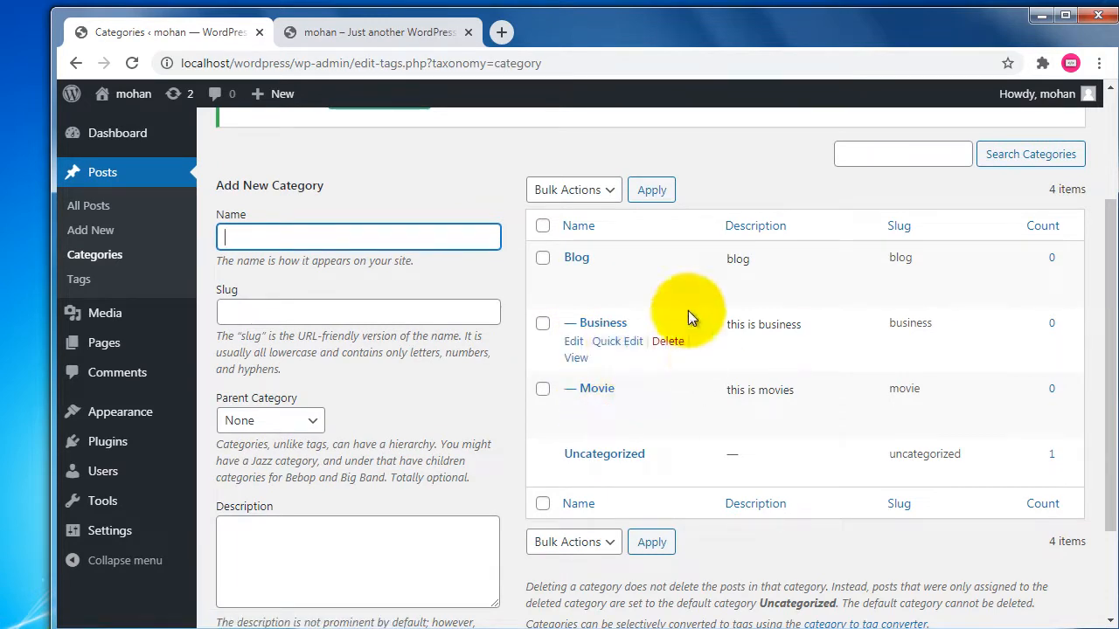
drag(231, 185, 325, 185)
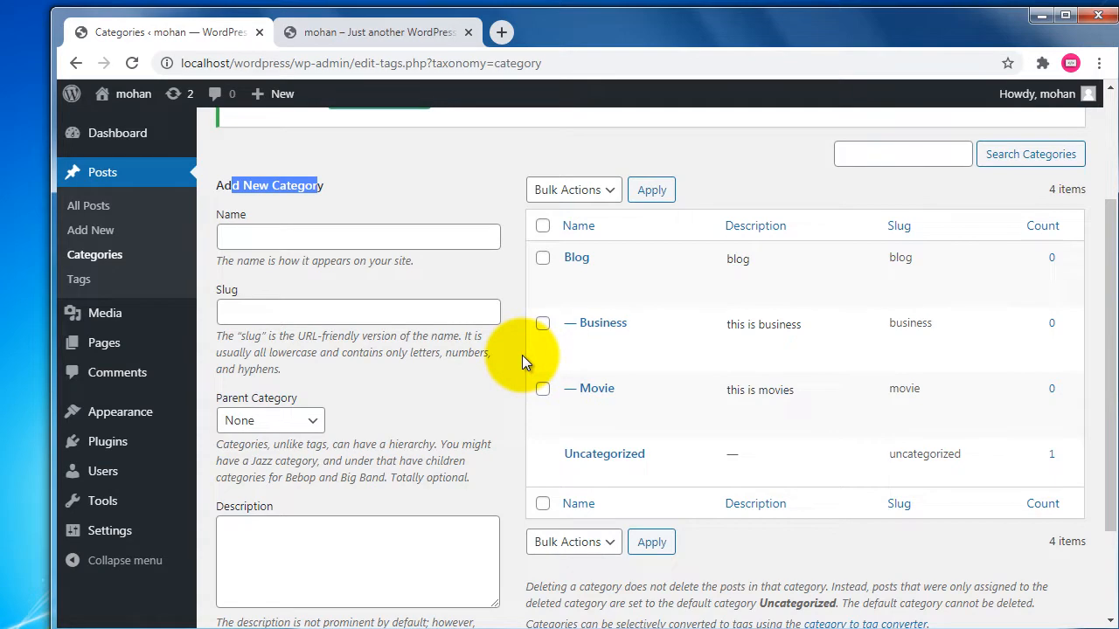
Start a new post, expand its category options and title it "Business is my business"
click(97, 231)
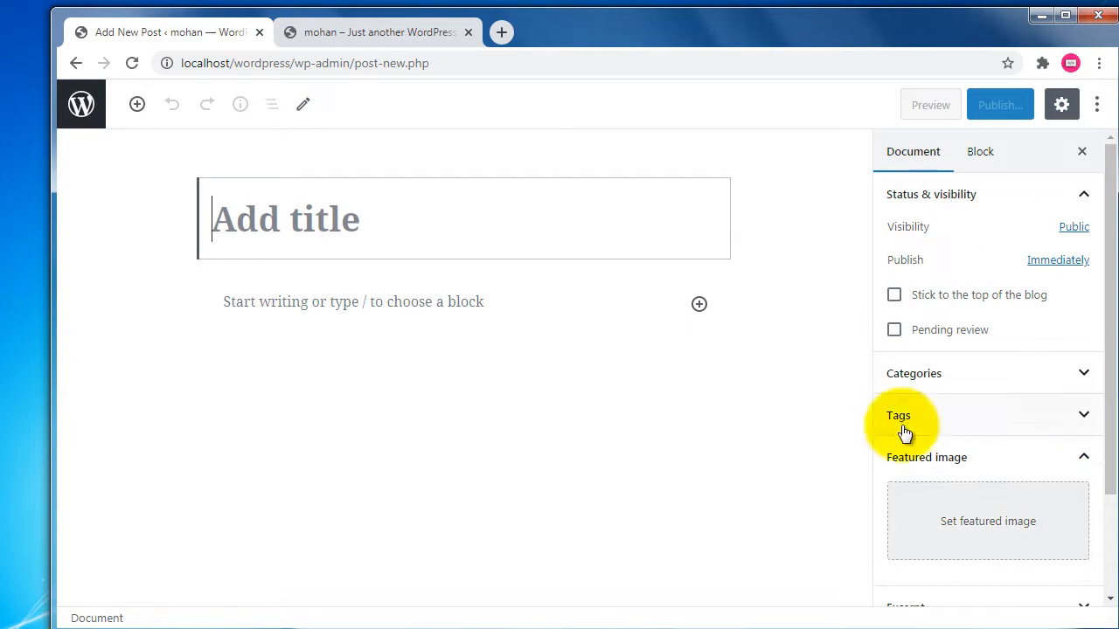
click(928, 376)
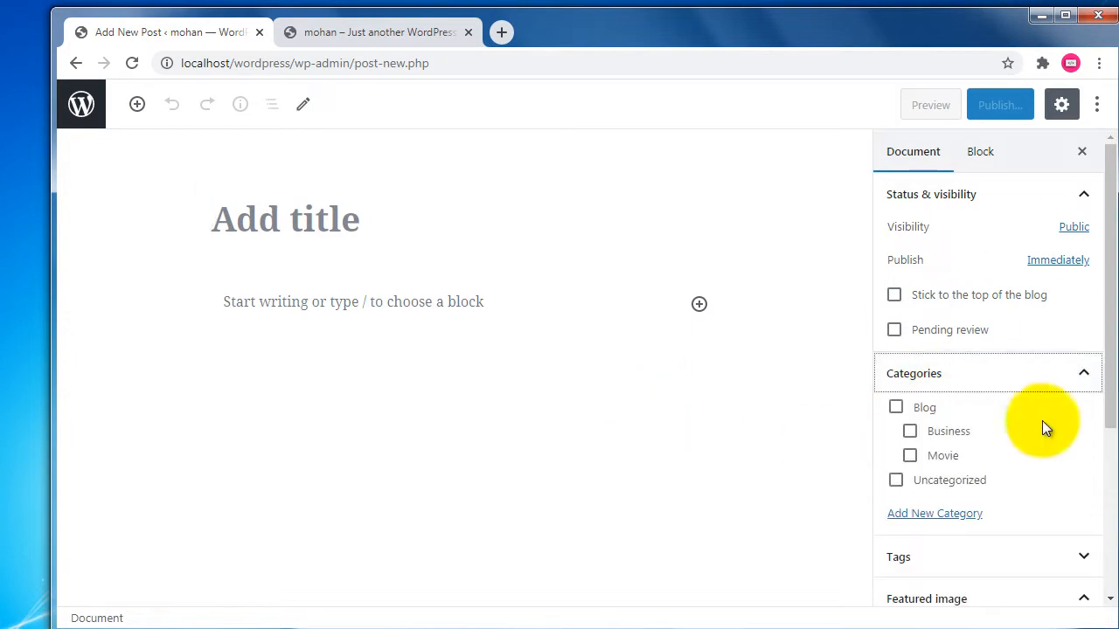
scroll(1023, 420, down, 1)
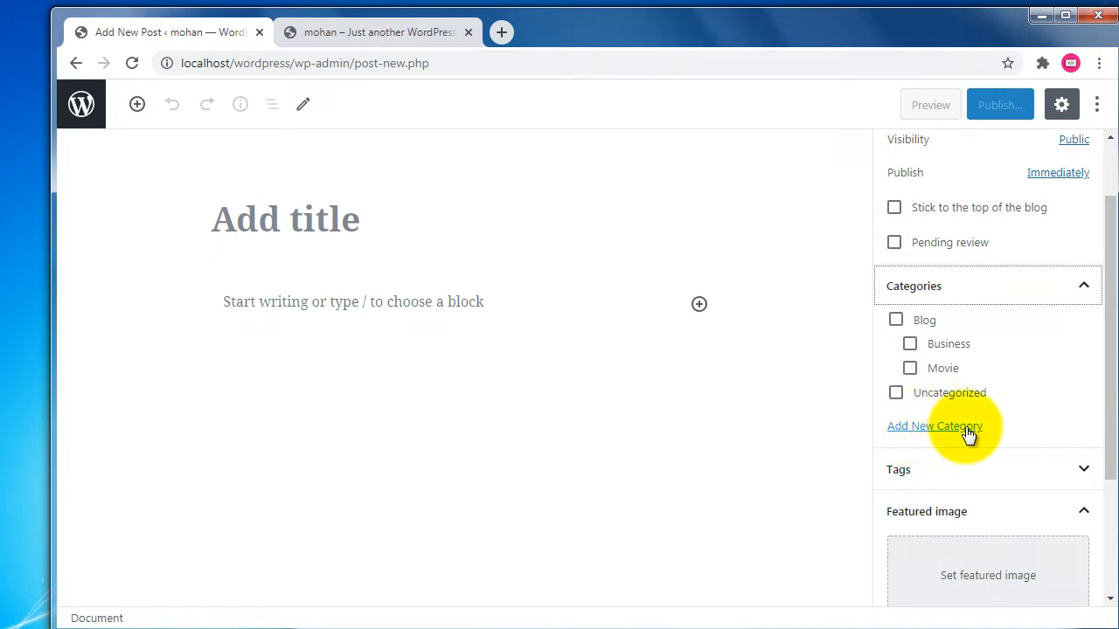
click(366, 225)
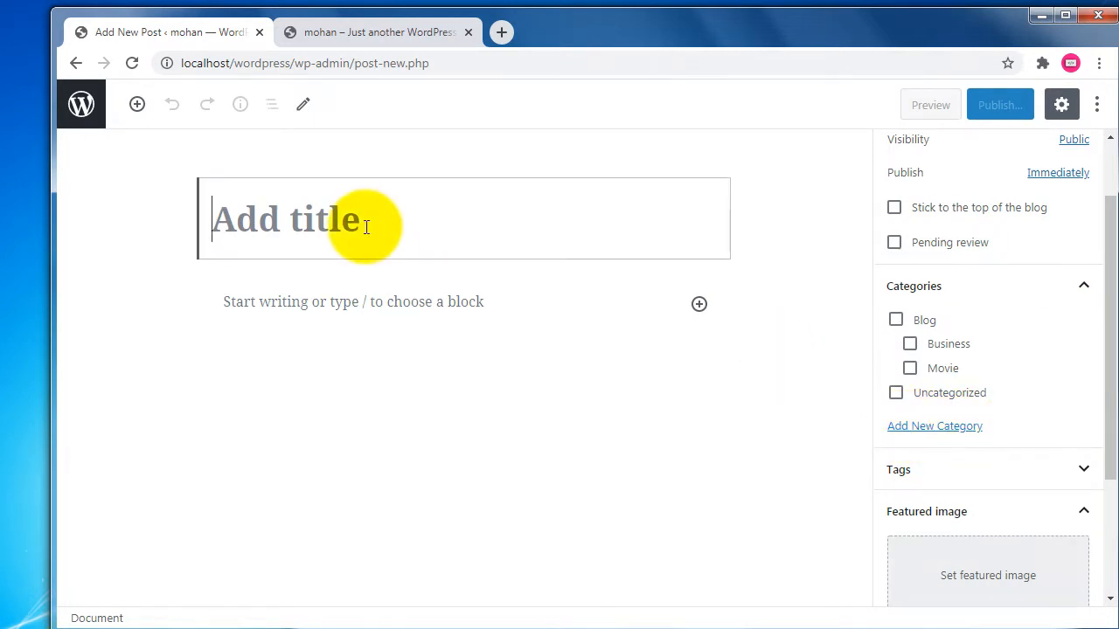
text(B)
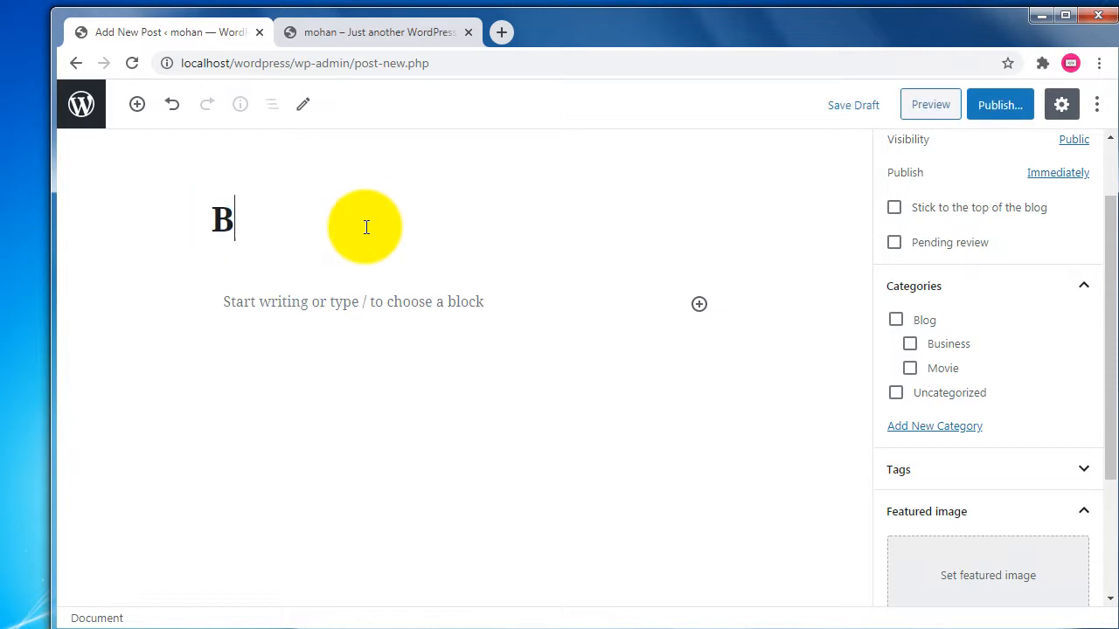
text(usiness is m)
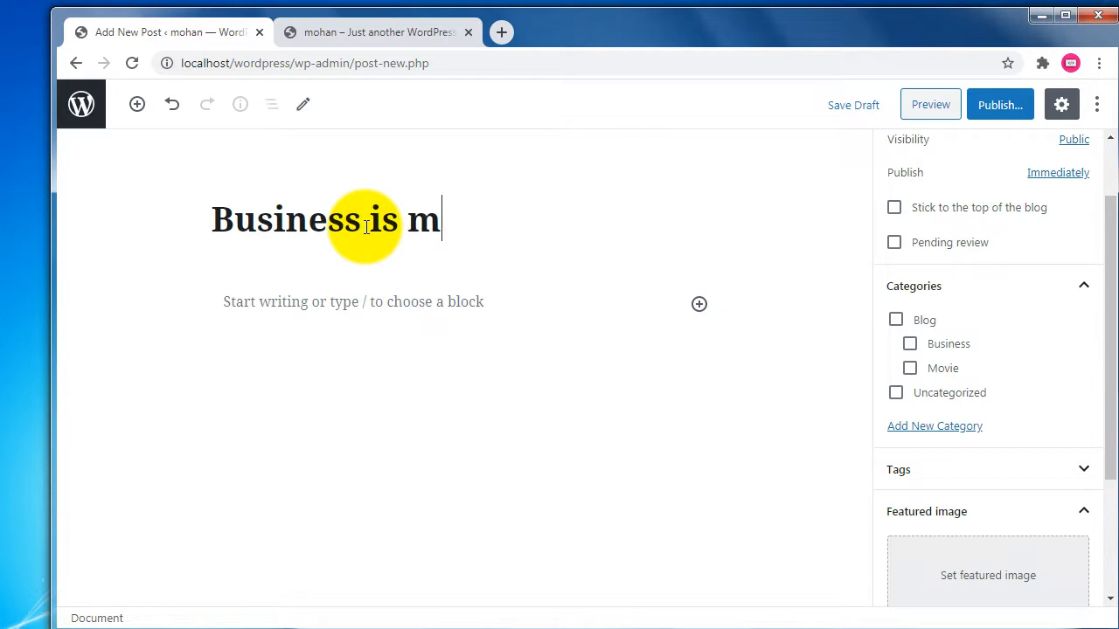
text(ee)
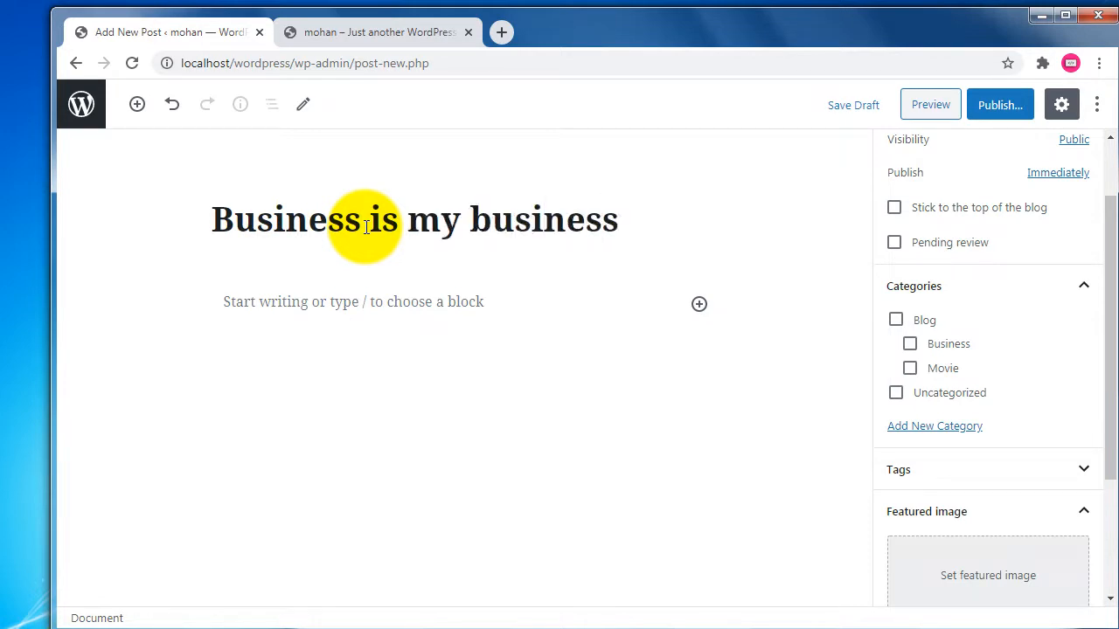
Write "The quick brown fox jumps over the lazy dog" as the post's body and paste copies of it to fill the paragraph
click(425, 298)
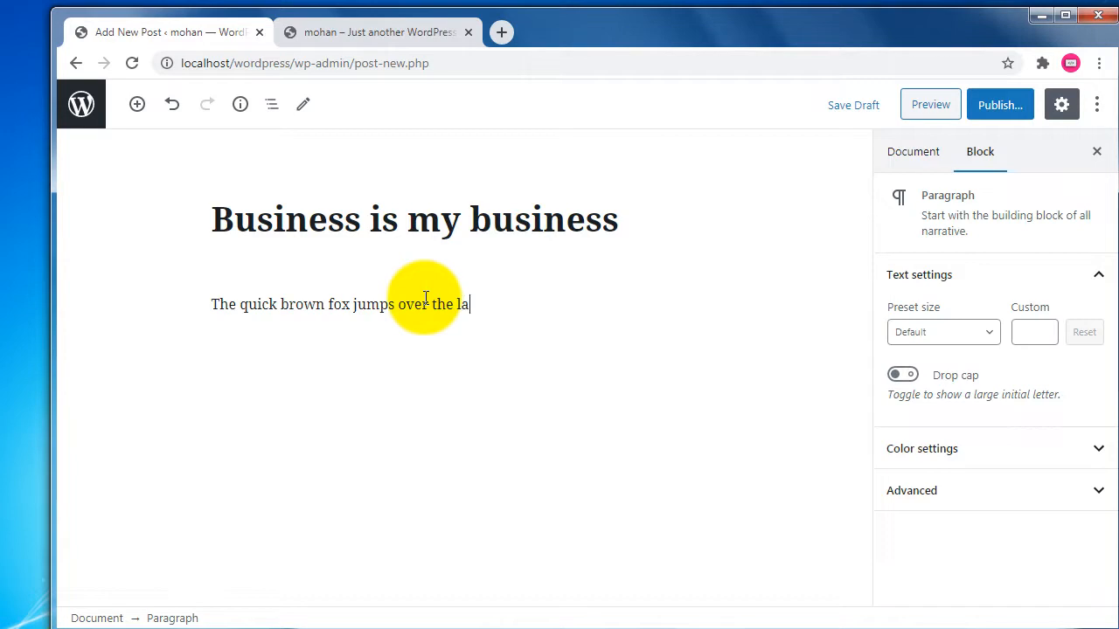
key(ctrl+a)
key(ctrl+c)
key(Right)
key(ctrl+v)
key(ctrl+v)
key(ctrl+v)
key(ctrl+v)
key(ctrl+v)
key(ctrl+v)
key(ctrl+v)
key(ctrl+v)
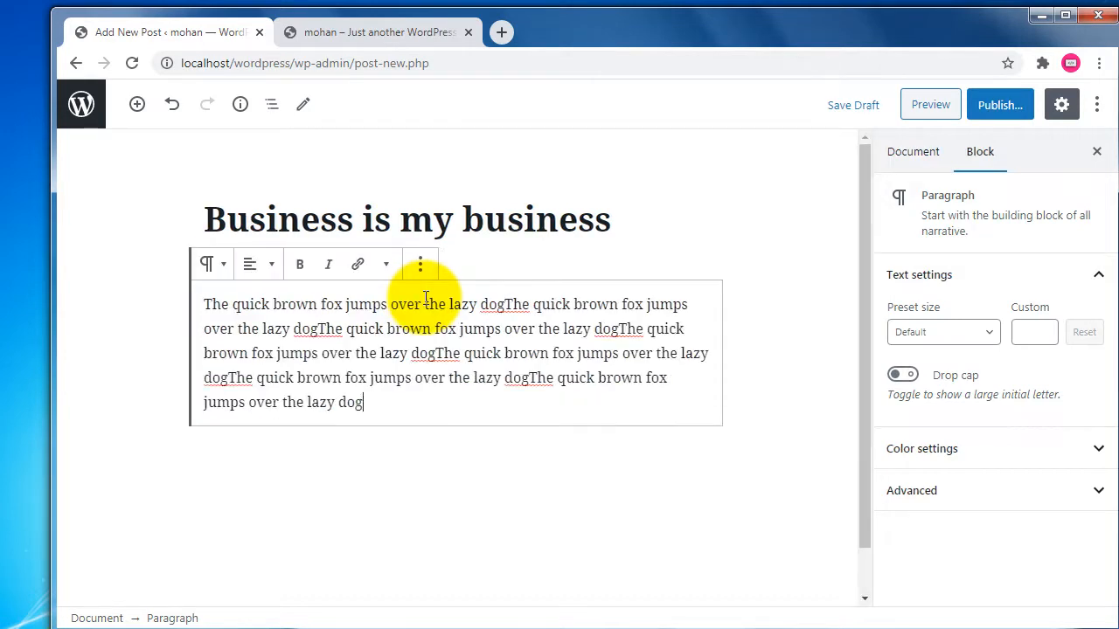
key(ctrl+v)
key(ctrl+v)
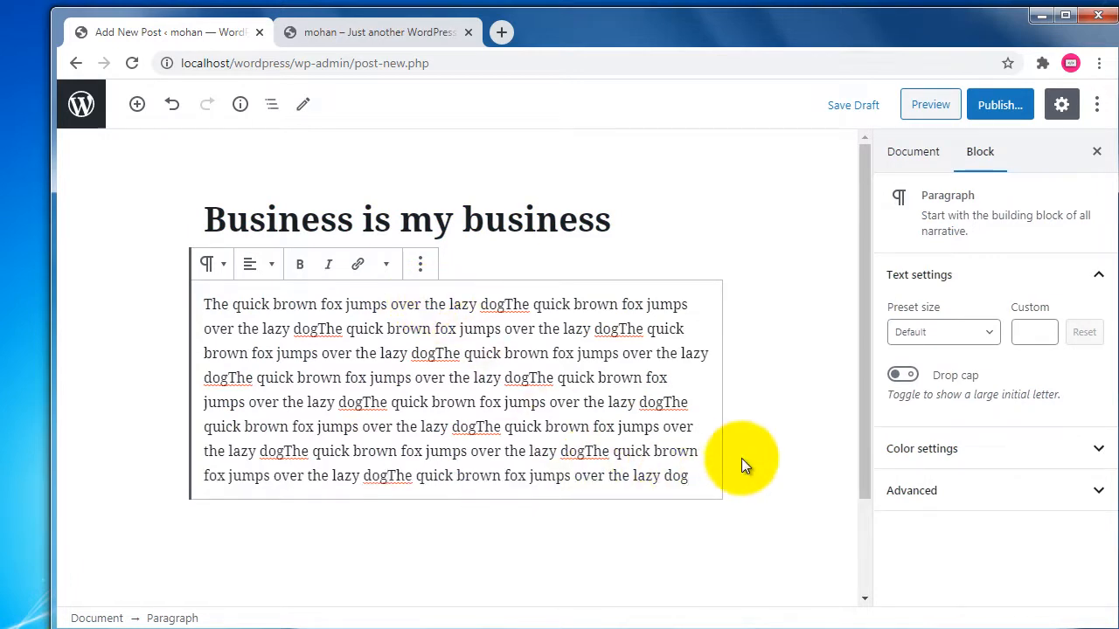
Assign the "Business is my business" post to the Business category in the document settings
click(917, 153)
click(927, 383)
click(927, 385)
click(928, 382)
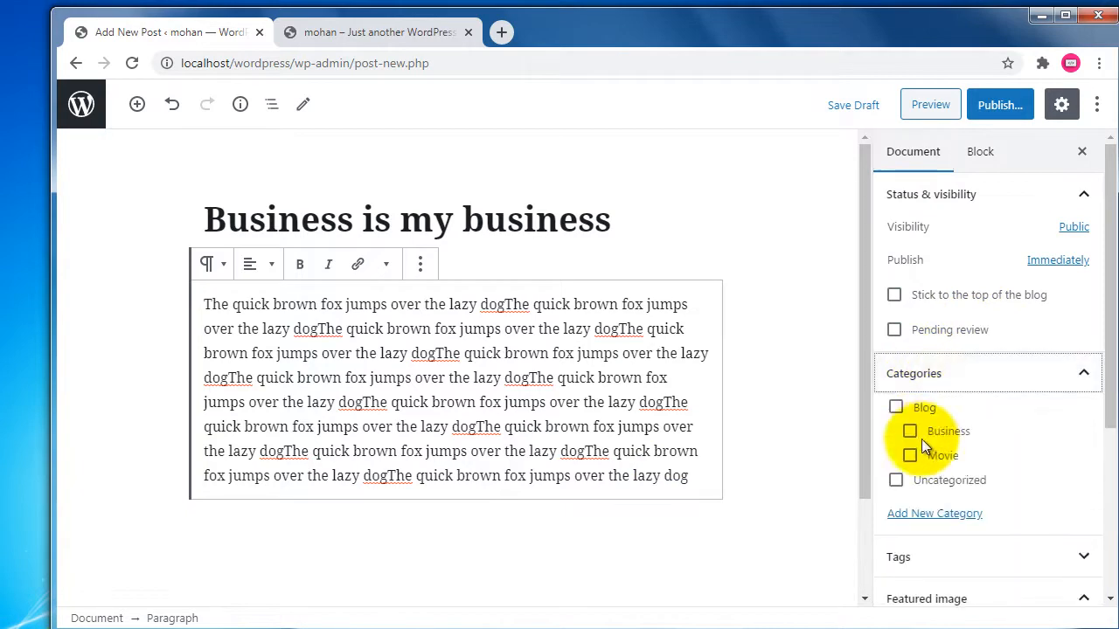
click(909, 432)
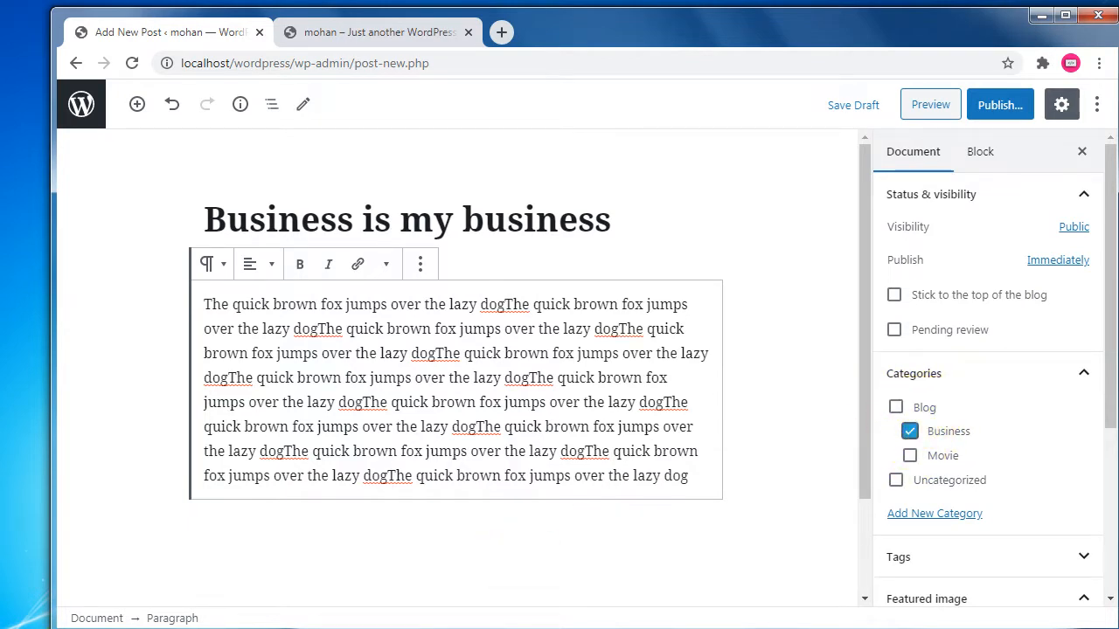
Switch to Notepad, highlight the parent category's "blog" value and the business and movies article lines, and return to WordPress
key(alt+Tab)
click(555, 501)
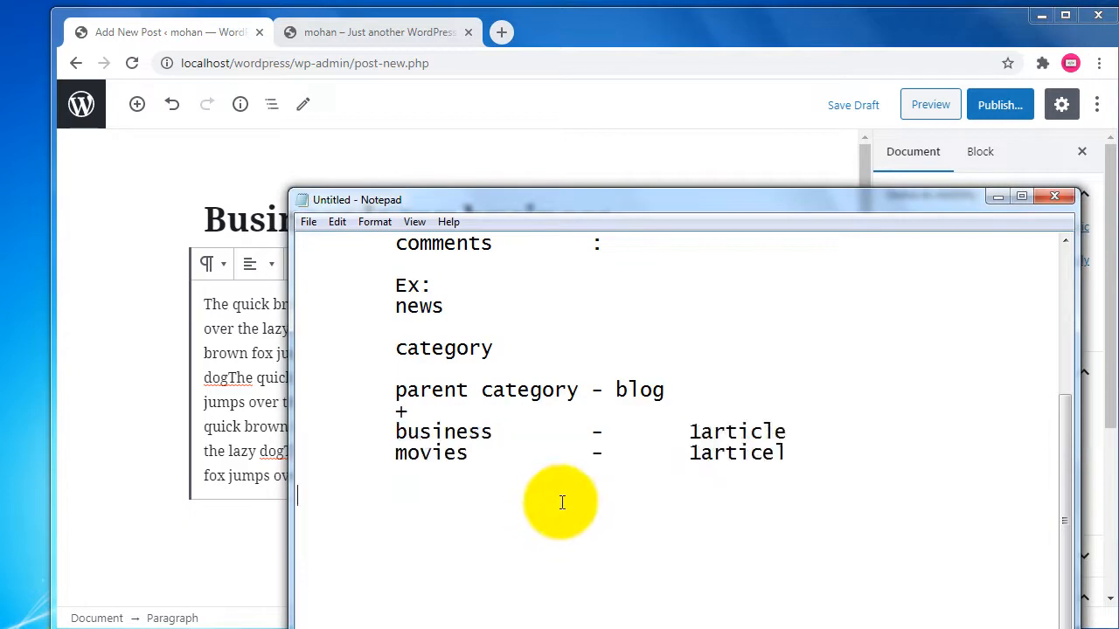
scroll(561, 501, up, 4)
double_click(652, 327)
scroll(655, 393, down, 3)
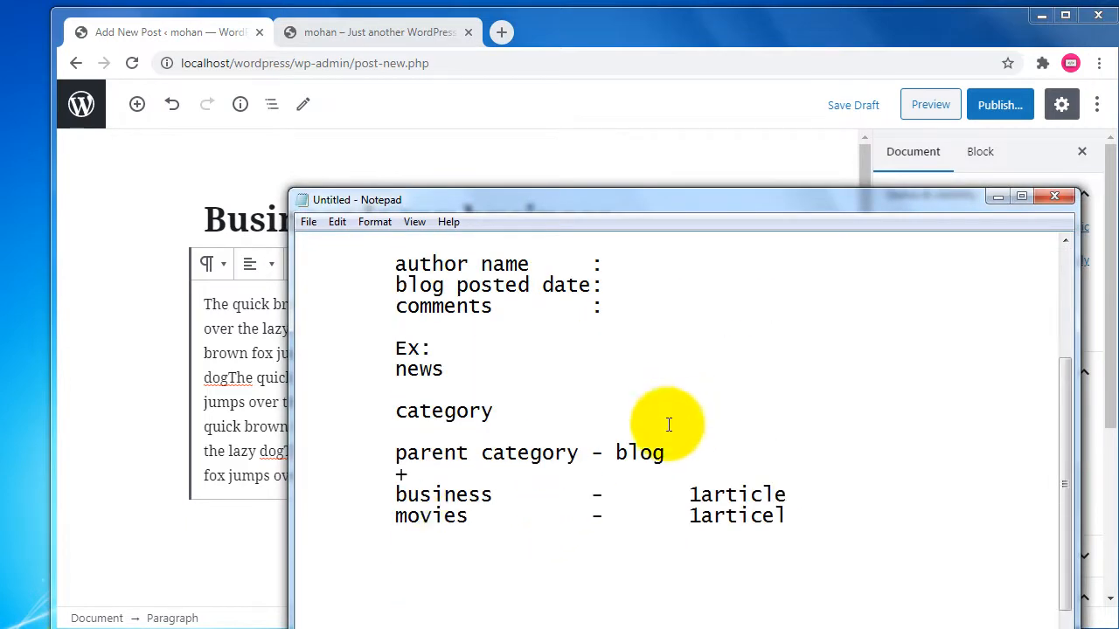
drag(398, 458, 405, 459)
drag(668, 456, 603, 455)
drag(397, 493, 855, 532)
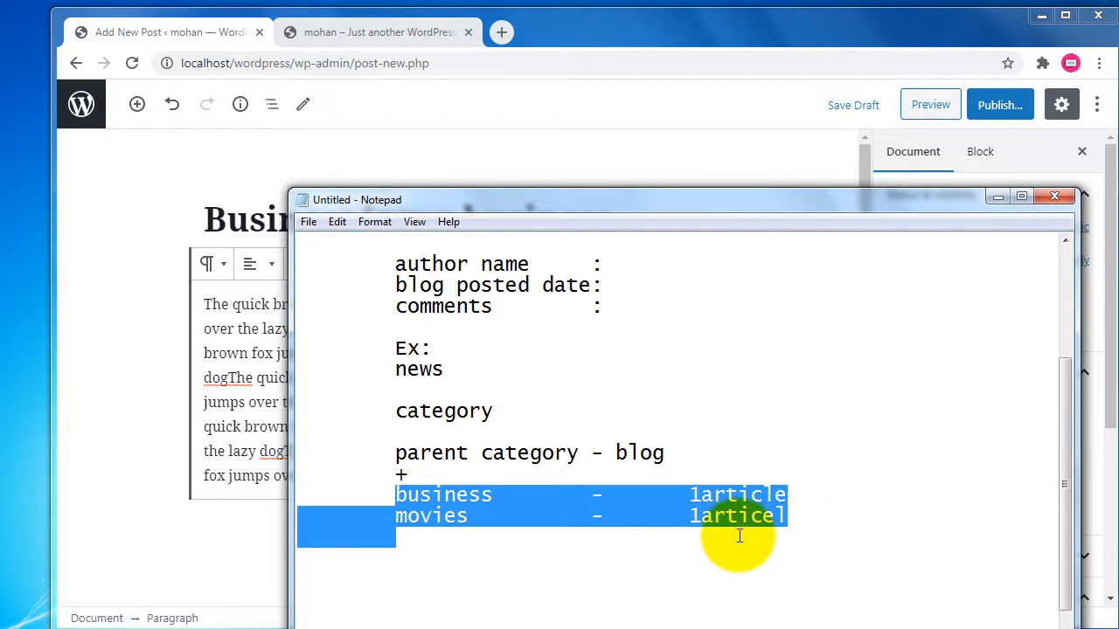
click(697, 488)
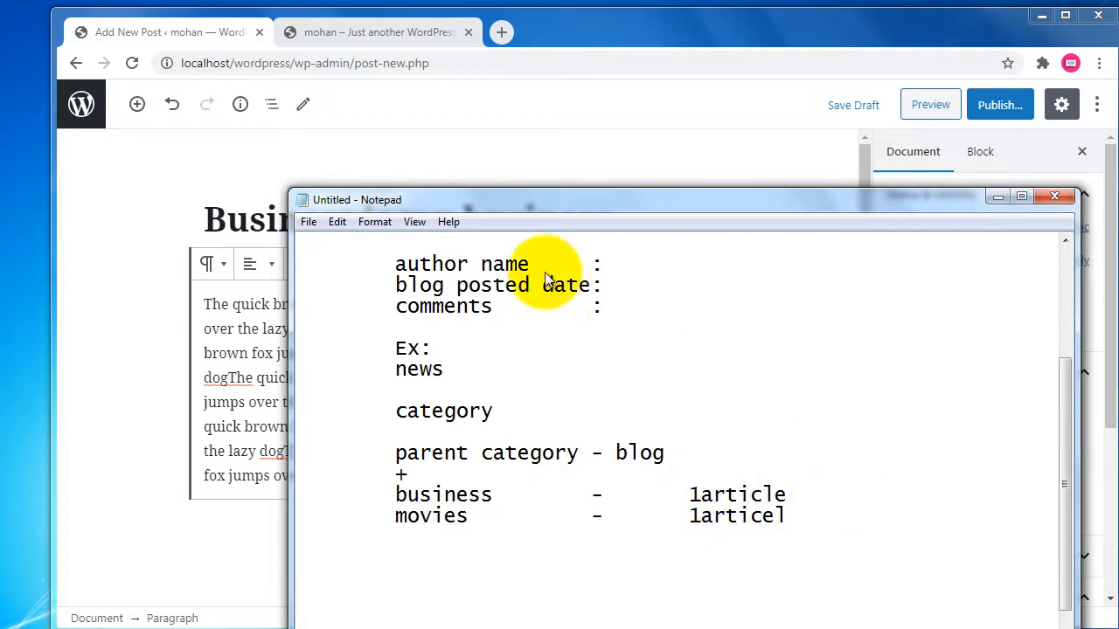
click(249, 39)
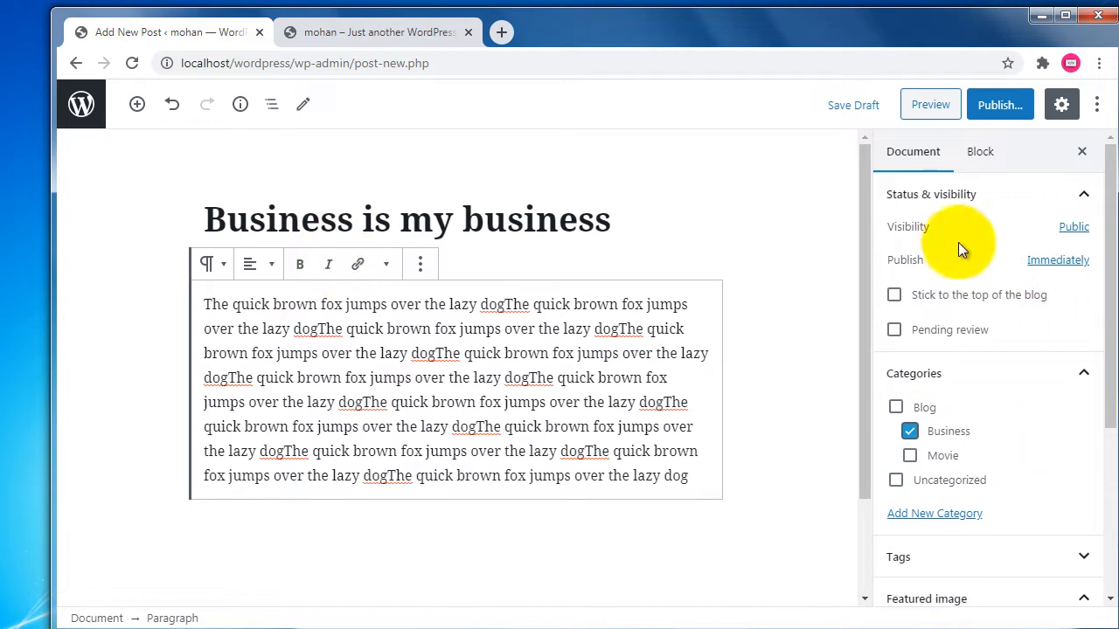
Review the document settings of the "Business is my business" post and publish it
scroll(1052, 397, down, 3)
scroll(1056, 403, up, 2)
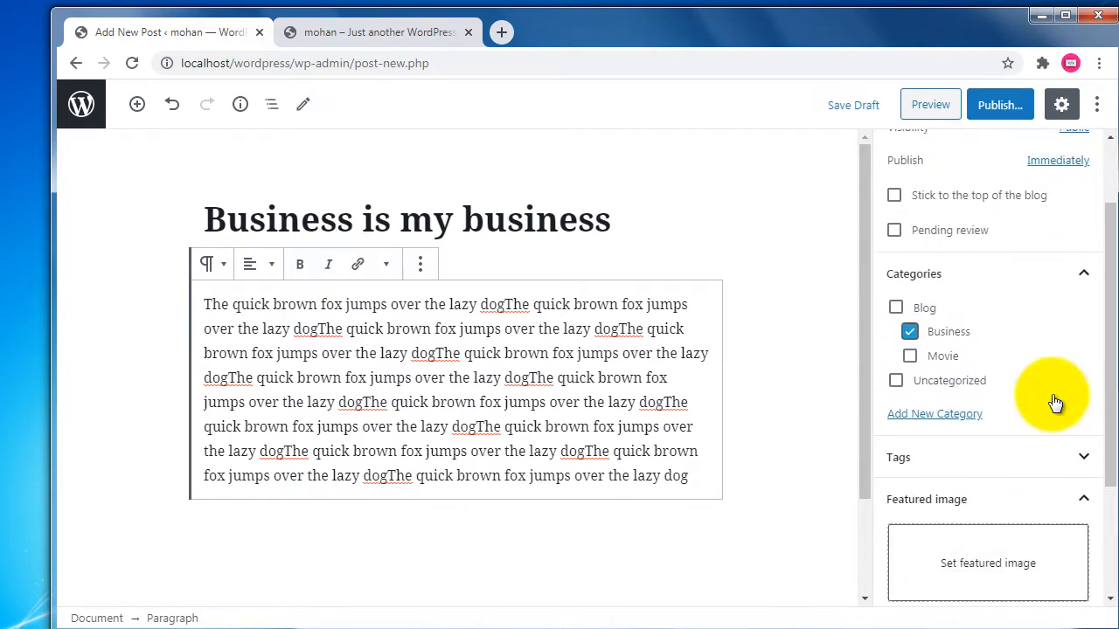
scroll(1056, 400, up, 1)
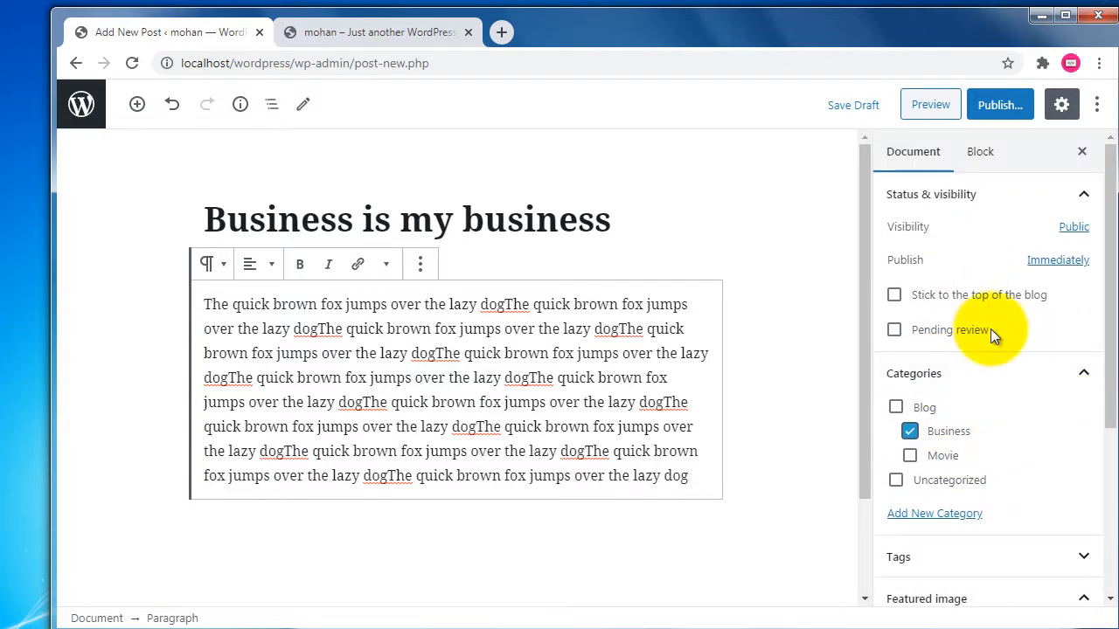
click(1002, 106)
click(997, 115)
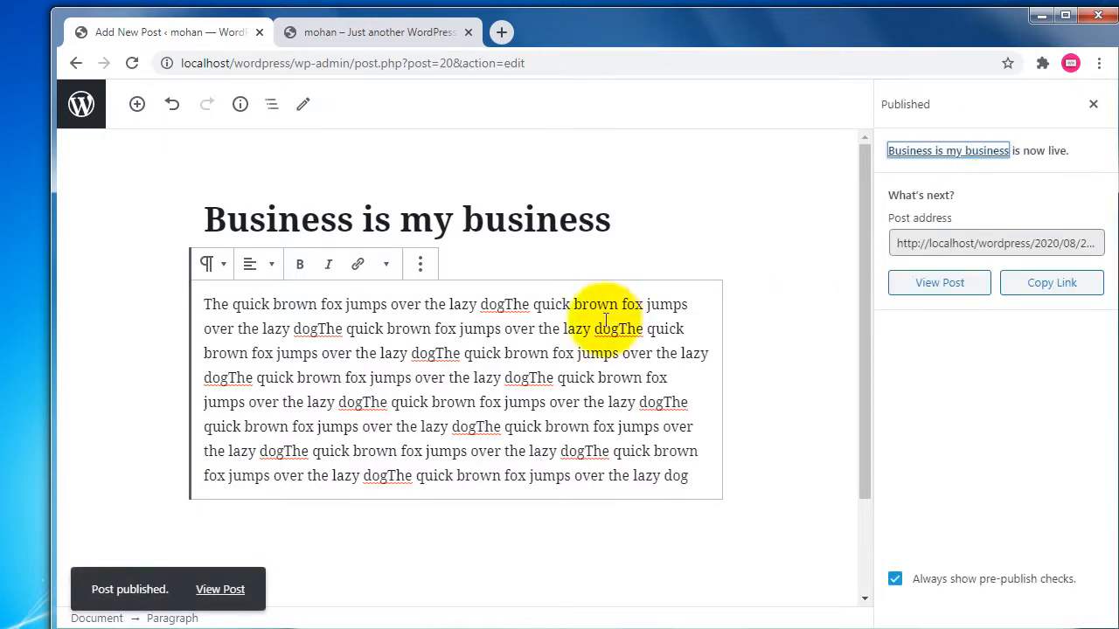
Return to the posts list and examine the new business post and its Categories column
click(75, 112)
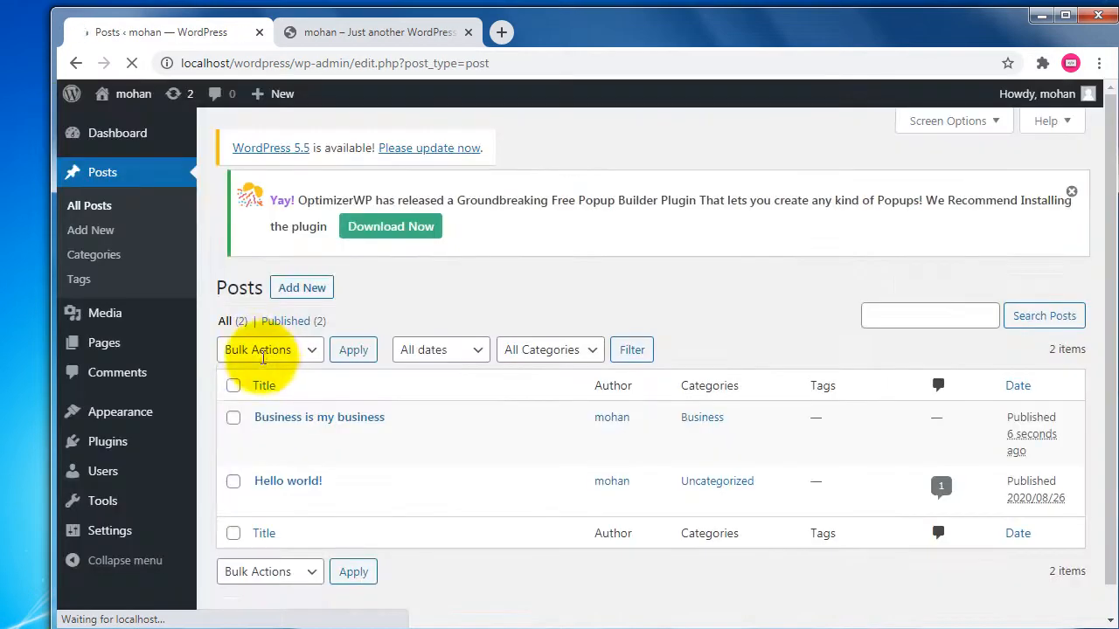
mouse_move(262, 449)
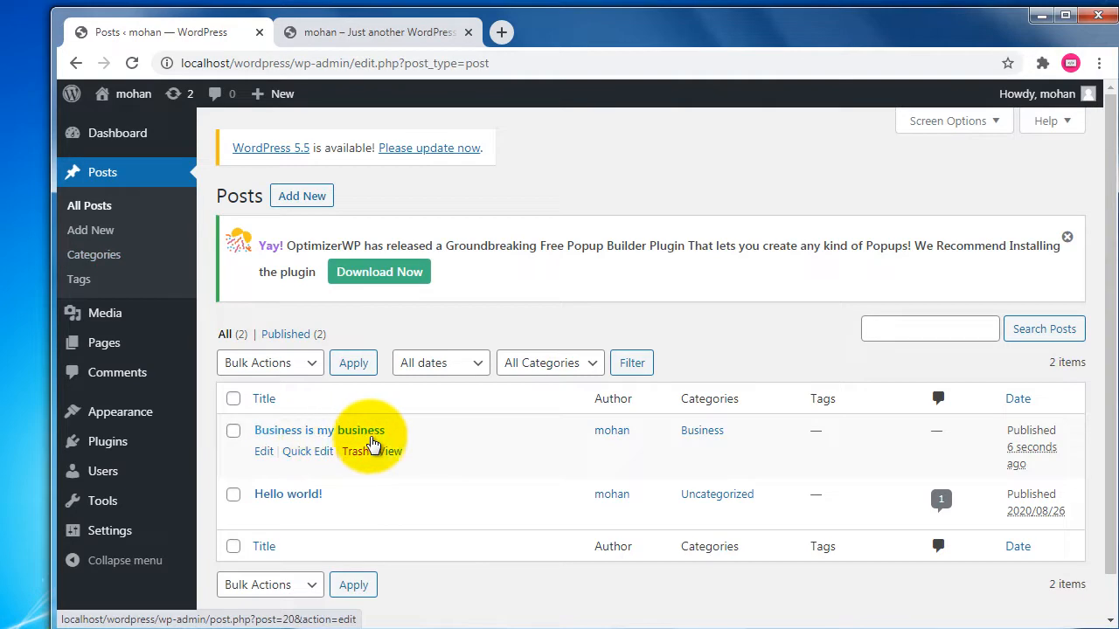
drag(631, 398, 740, 400)
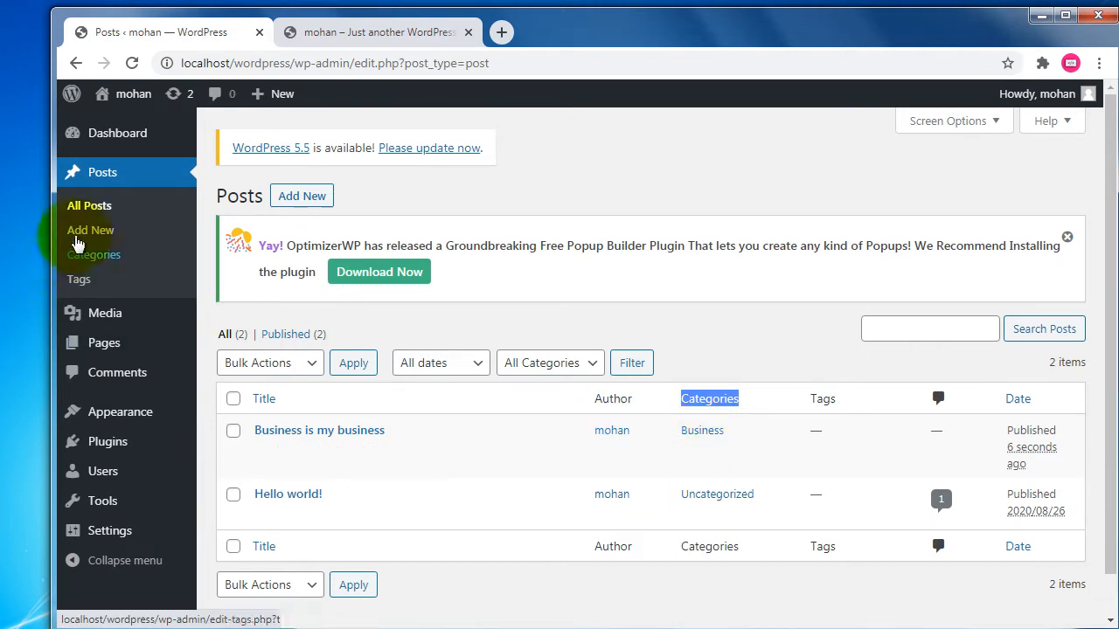
Check the Business category's post count in the category list and open the posts filed under it
click(105, 253)
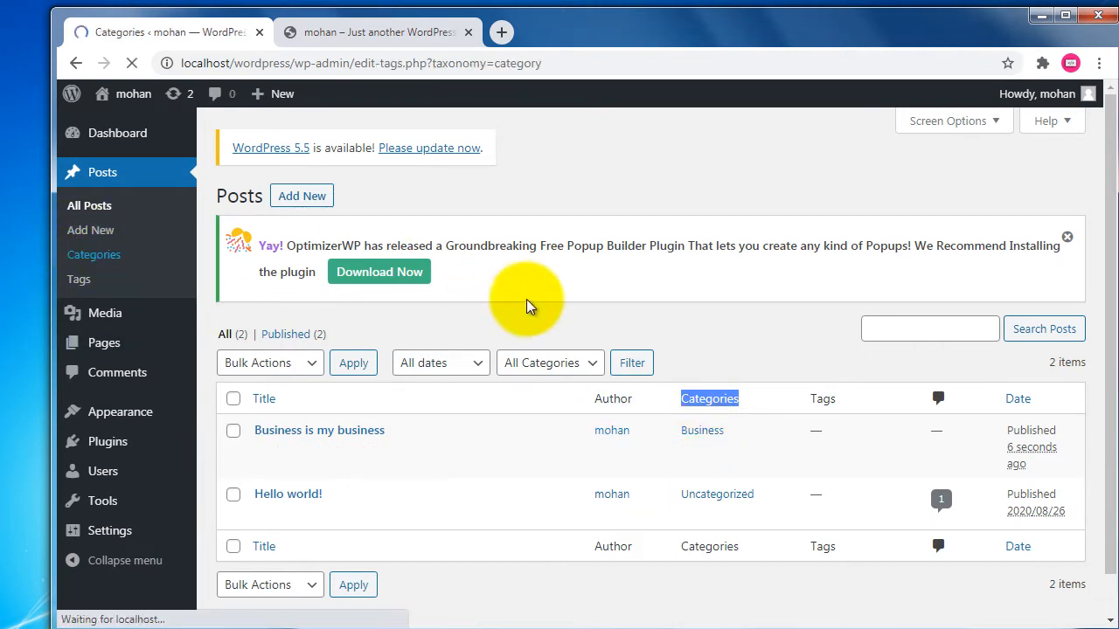
scroll(559, 294, down, 2)
mouse_move(620, 317)
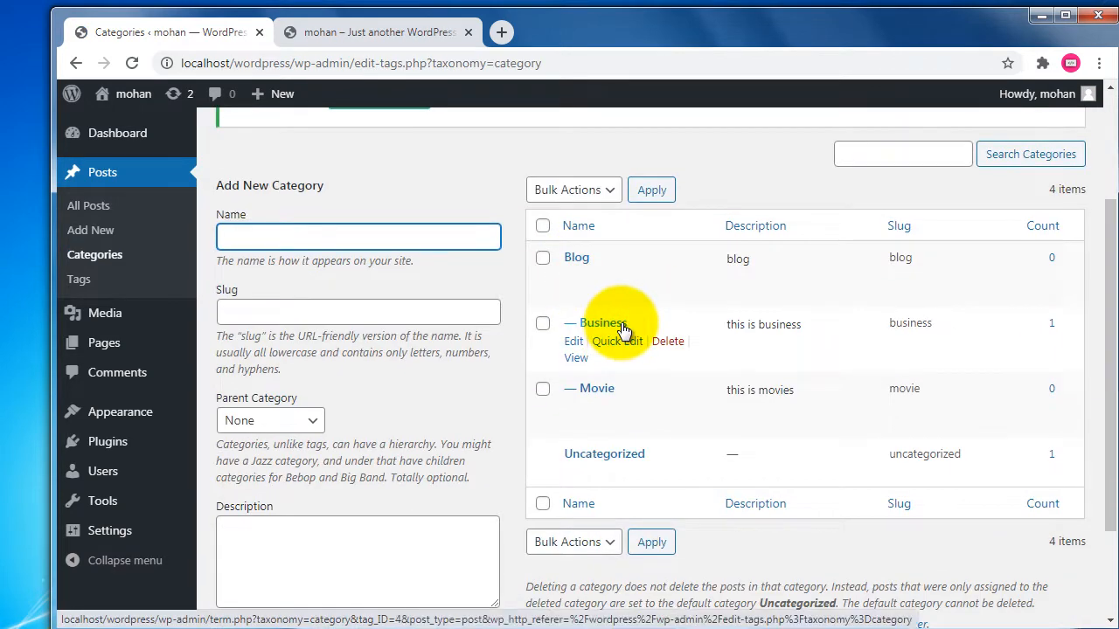
click(1052, 324)
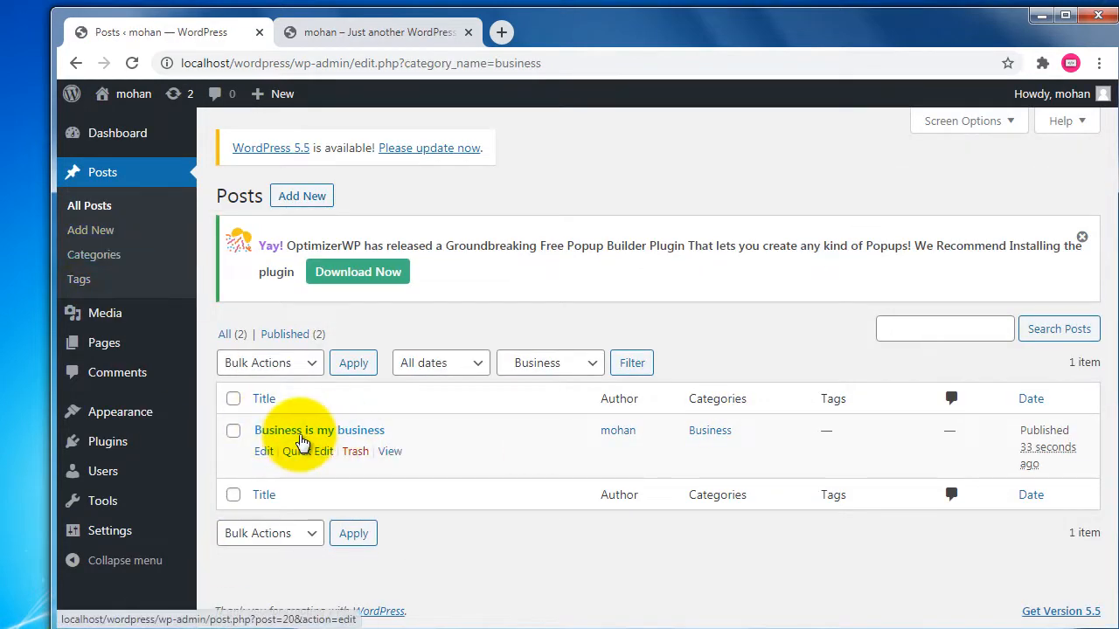
Start a new post, check the movies line in Notepad, and back in WordPress title the post "Movie is a movie"
click(108, 234)
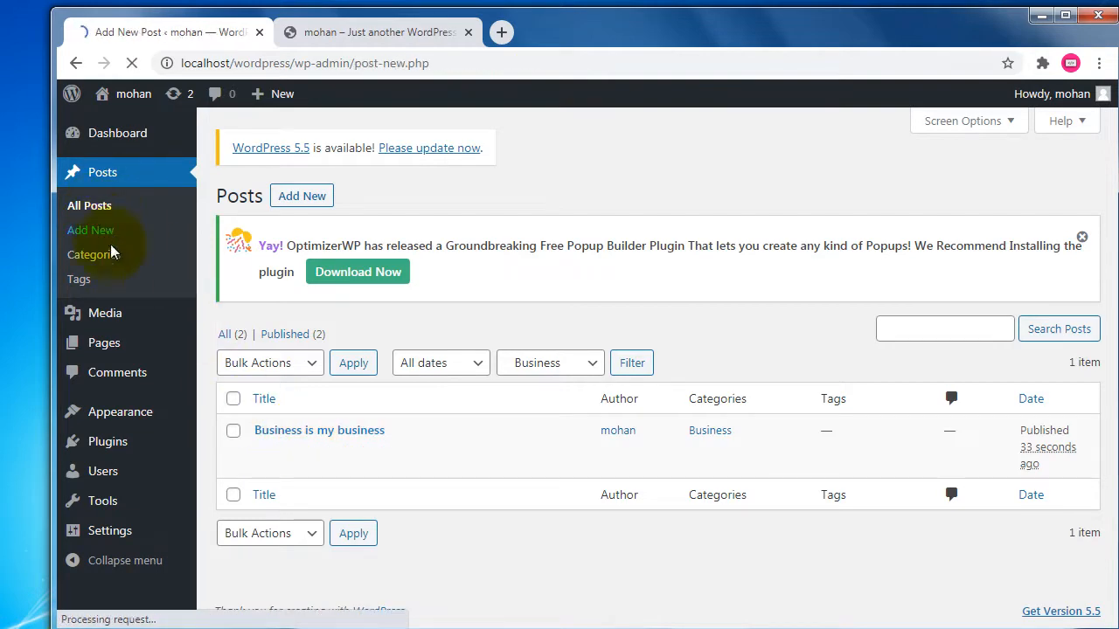
key(alt+Tab)
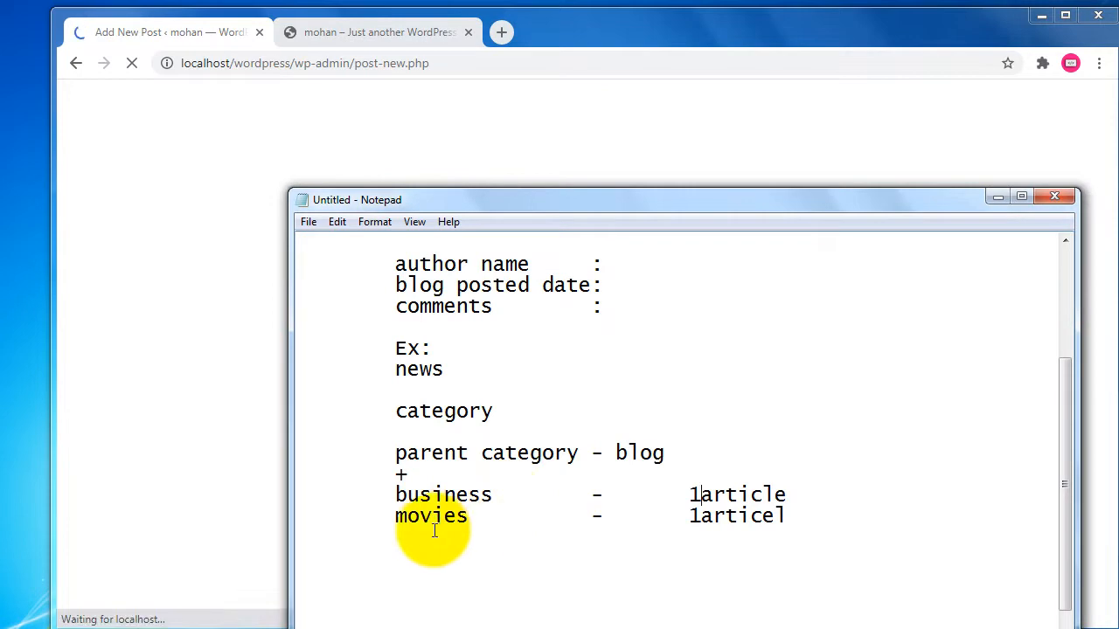
click(206, 36)
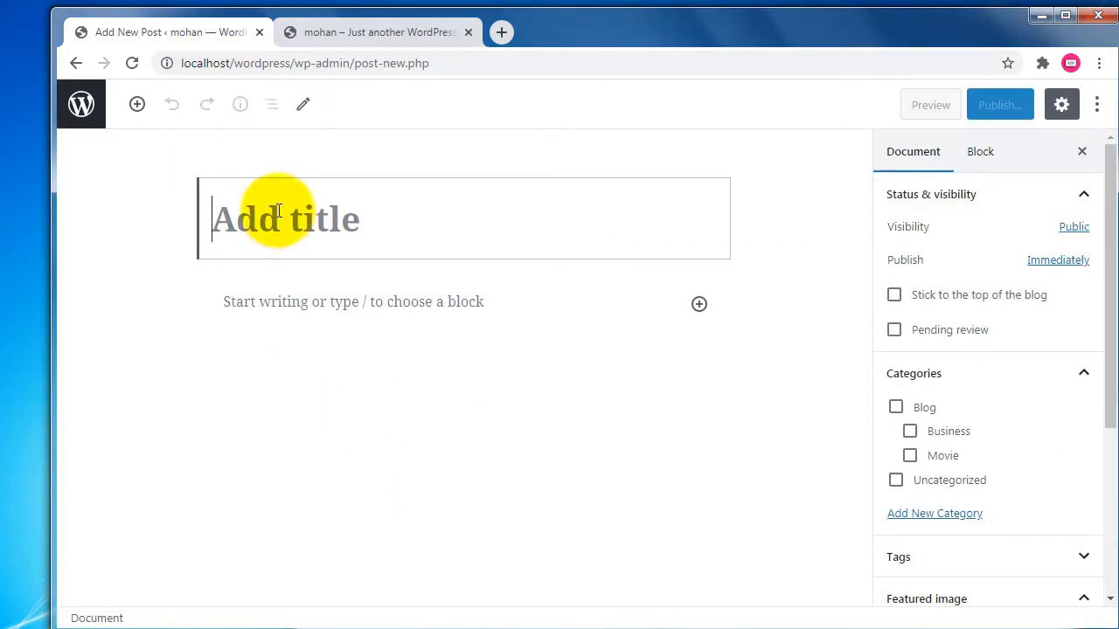
text(Movie is a movie)
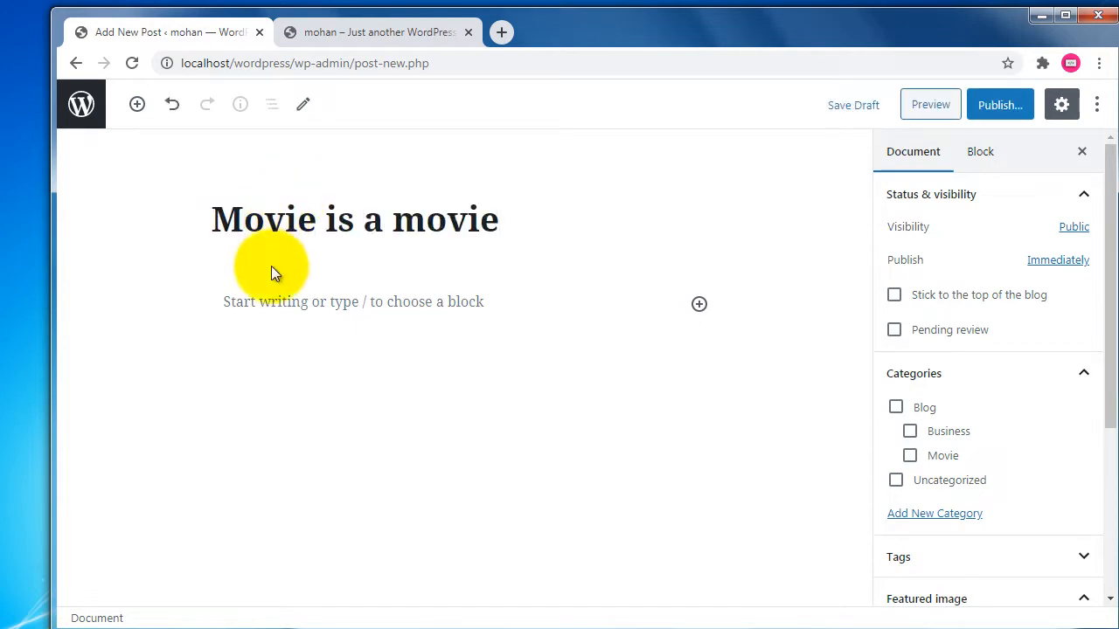
Fill the movie post's body paragraph with repeated pastes of "The quick brown fox jumps over the lazy dog"
click(290, 302)
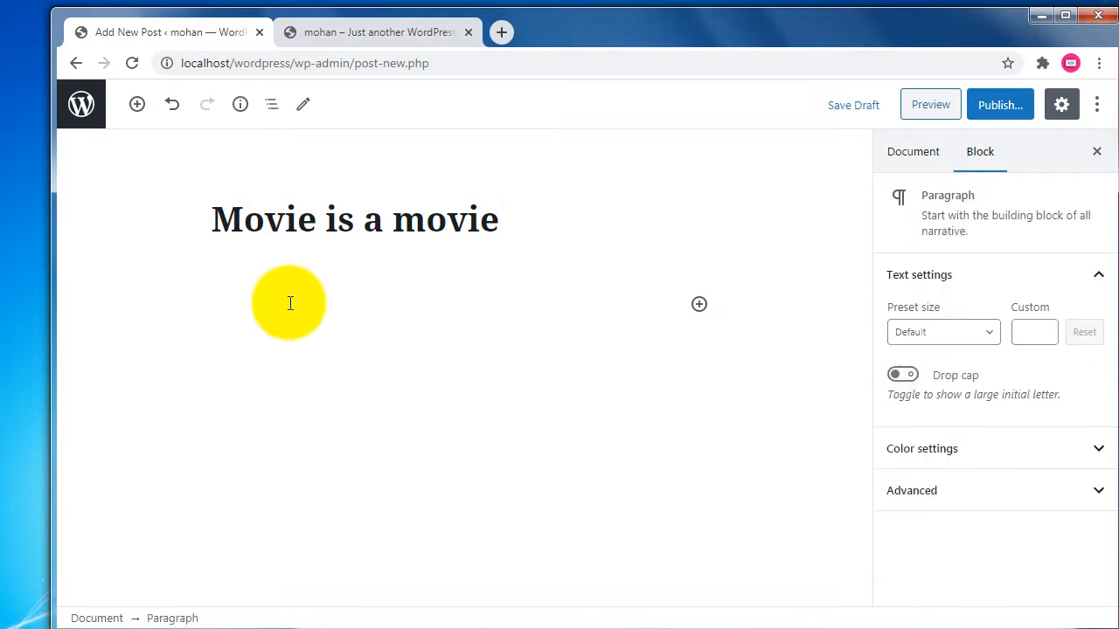
key(ctrl+v)
key(ctrl+v)
key(ctrl+v)
key(ctrl+v)
key(ctrl+v)
key(ctrl+v)
key(ctrl+v)
key(ctrl+v)
key(ctrl+v)
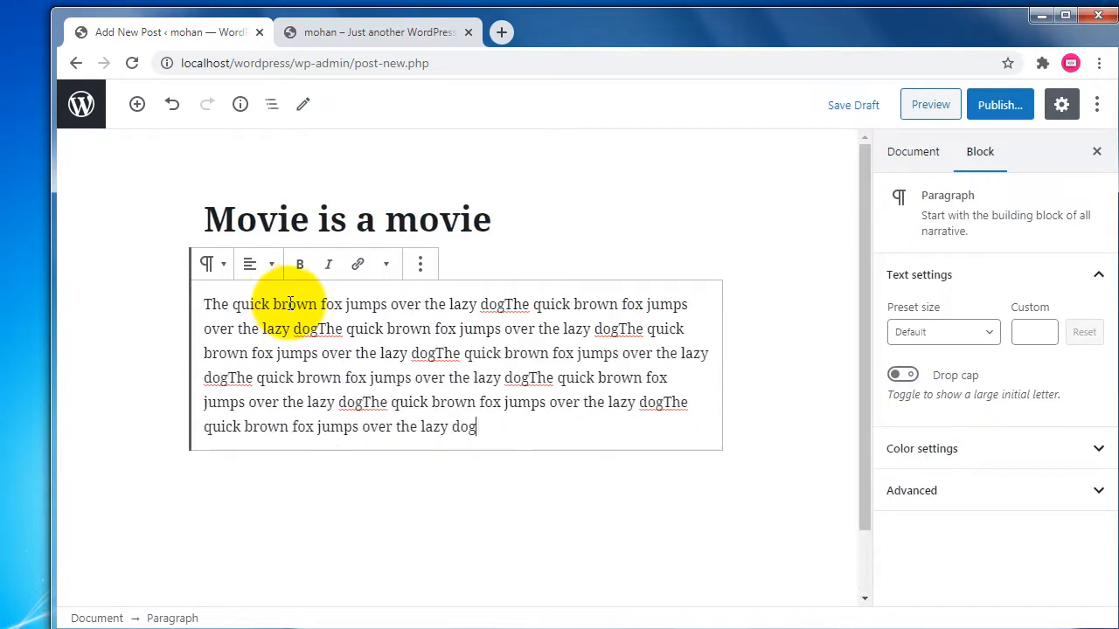
key(ctrl+v)
key(ctrl+v)
key(ctrl+v)
key(ctrl+v)
key(ctrl+v)
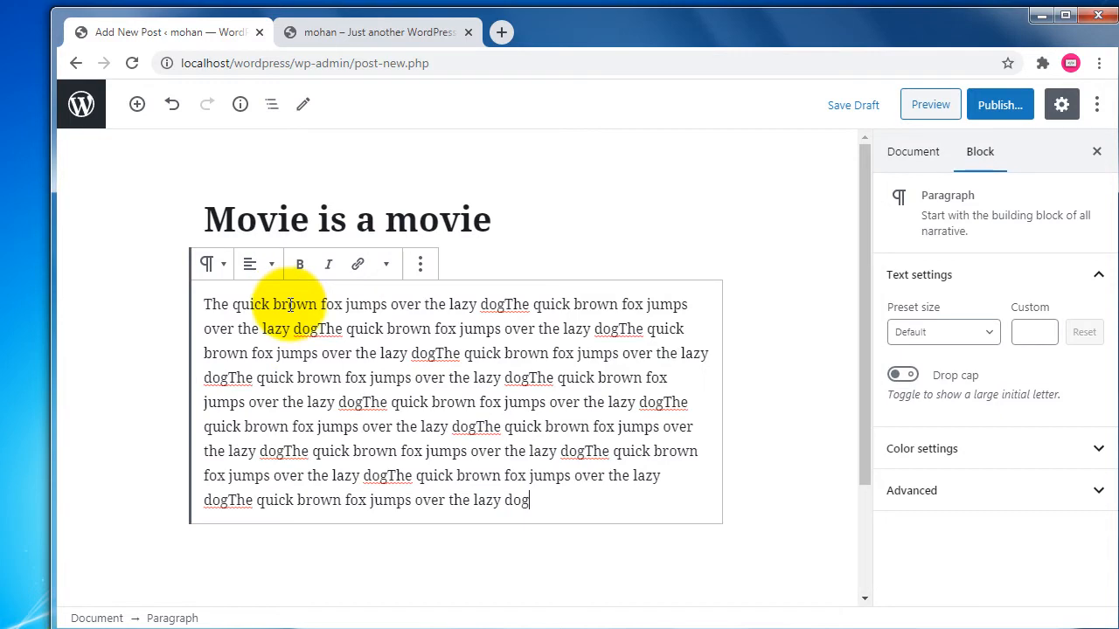
Assign the "Movie is a movie" post to the Movie category in the document settings
click(925, 155)
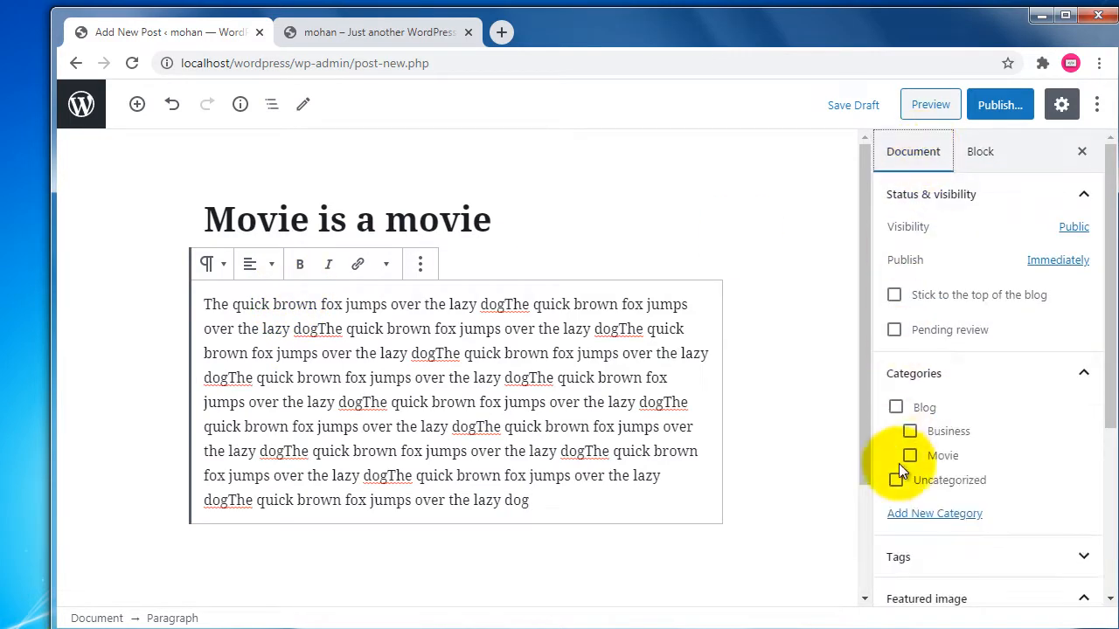
click(909, 455)
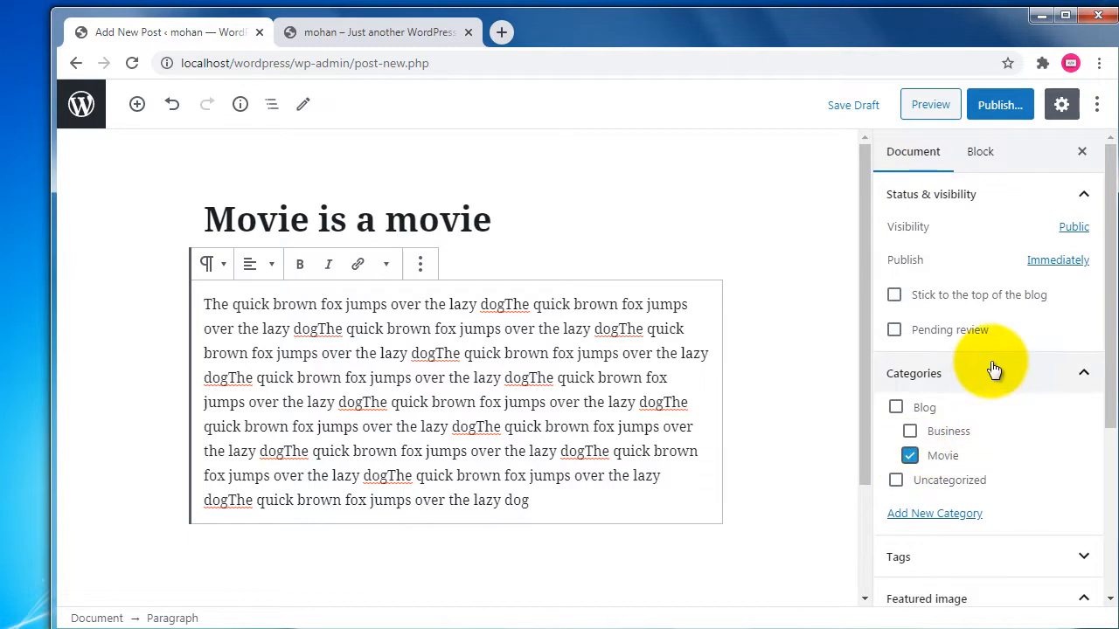
Publish the "Movie is a movie" post and return to the list of all posts
scroll(994, 367, down, 2)
click(1001, 109)
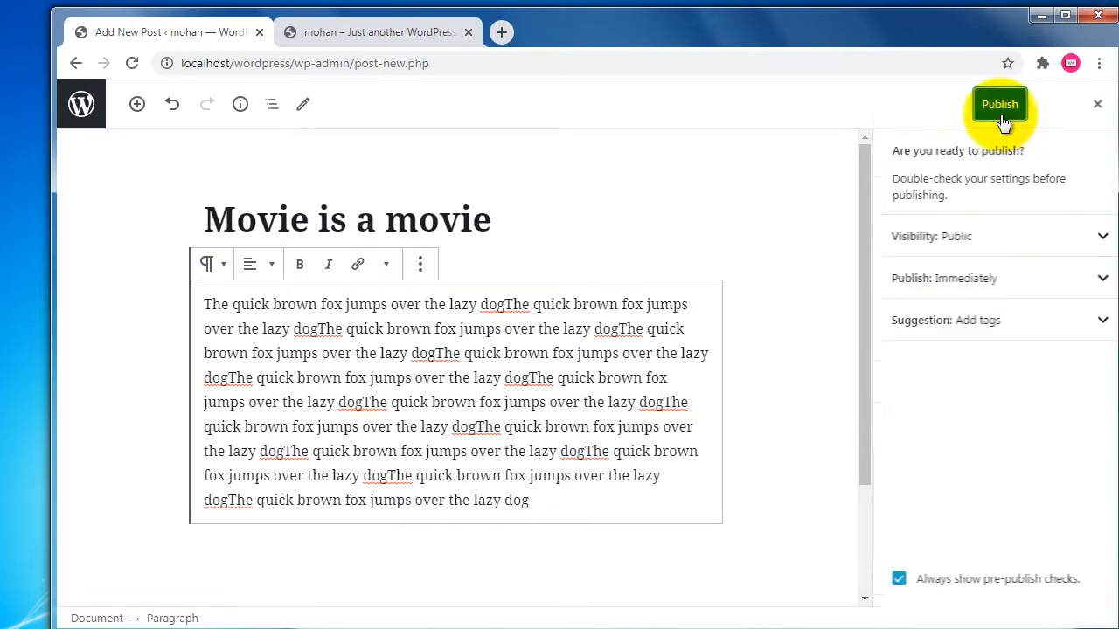
click(996, 106)
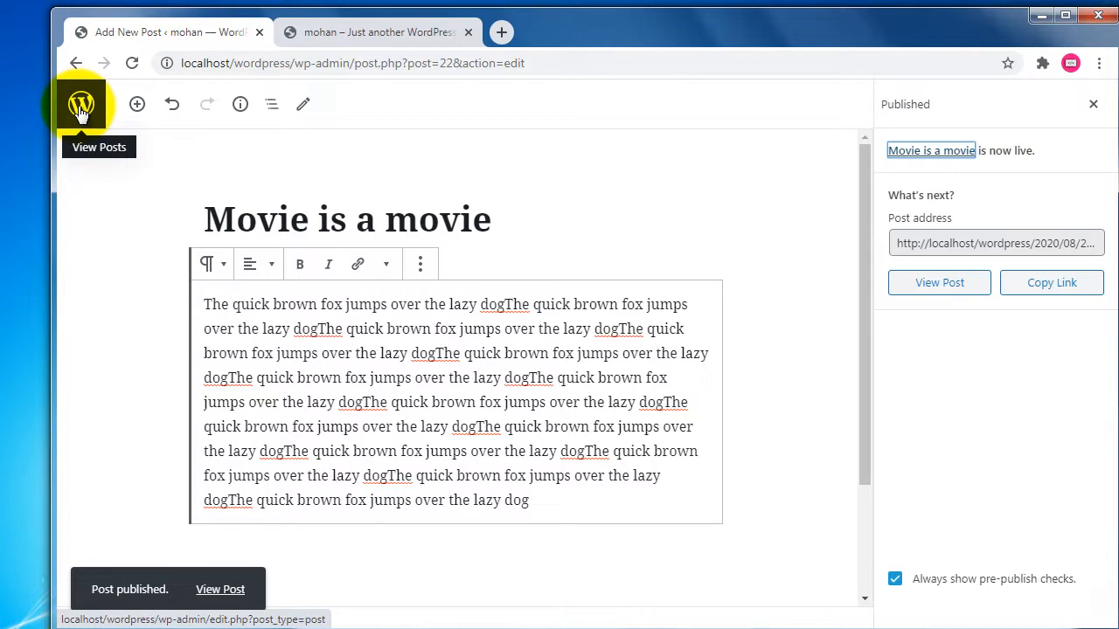
click(80, 105)
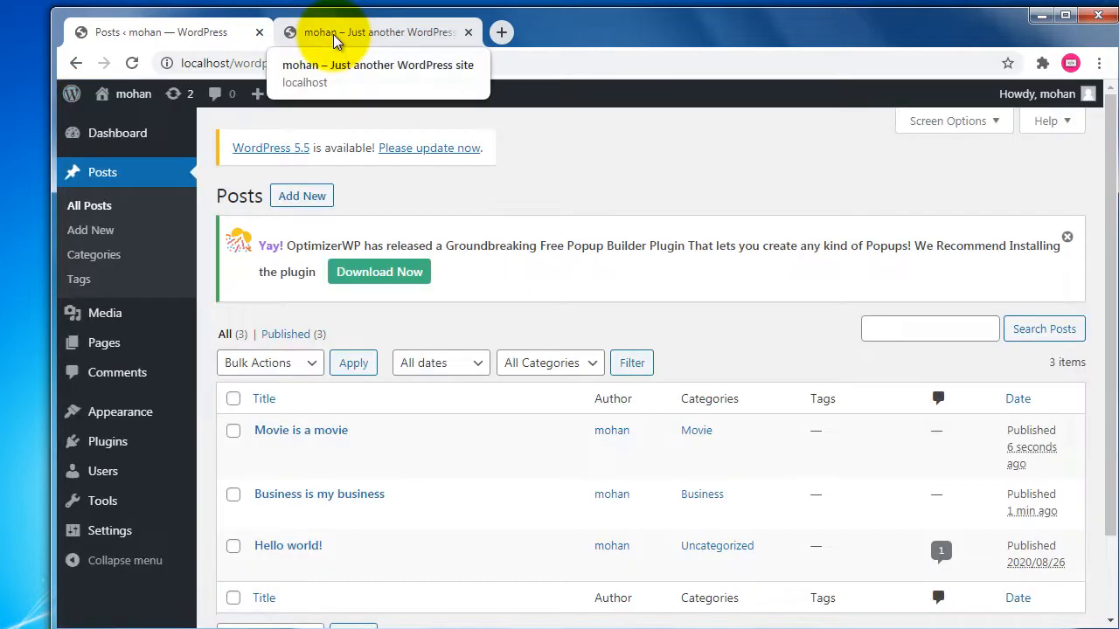
Reload the site's front page to check its navigation menu, and compare it with the categories in the posts list
click(333, 34)
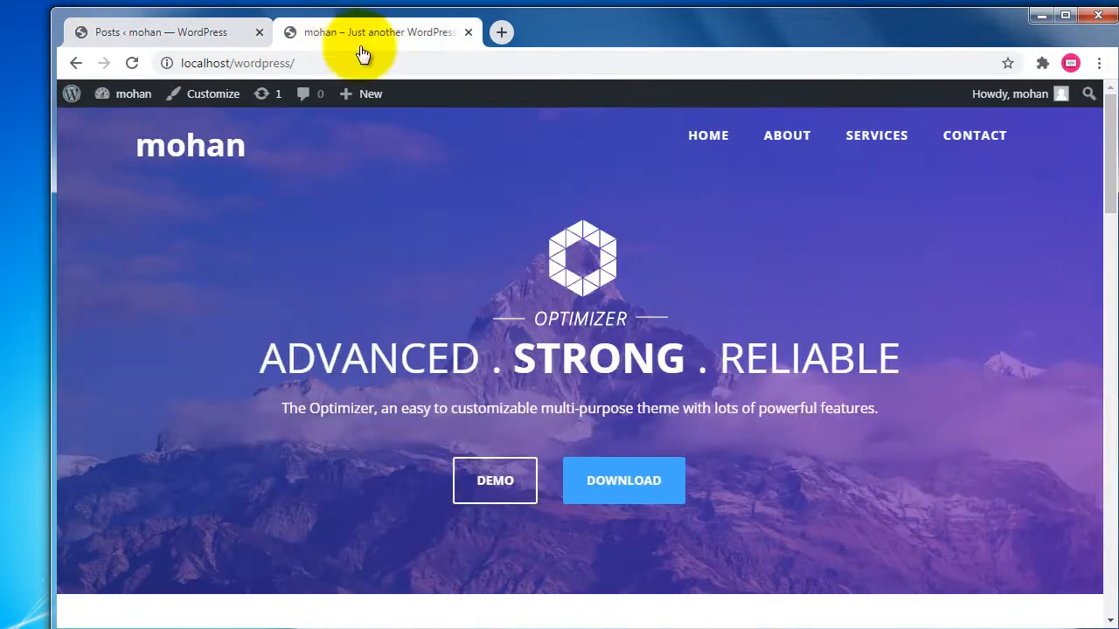
click(131, 63)
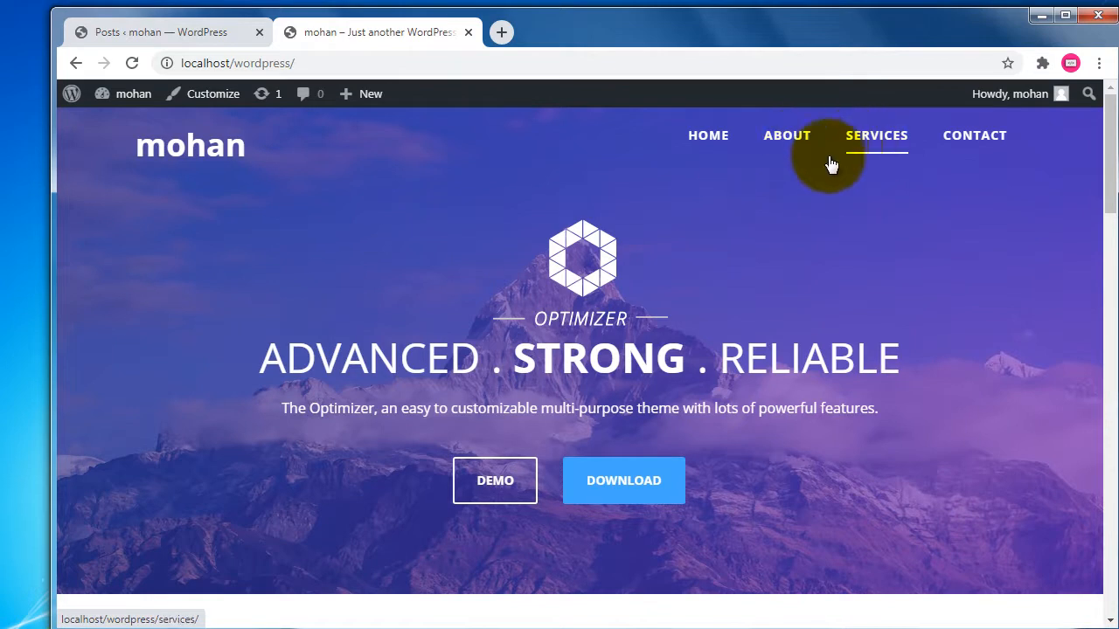
click(214, 35)
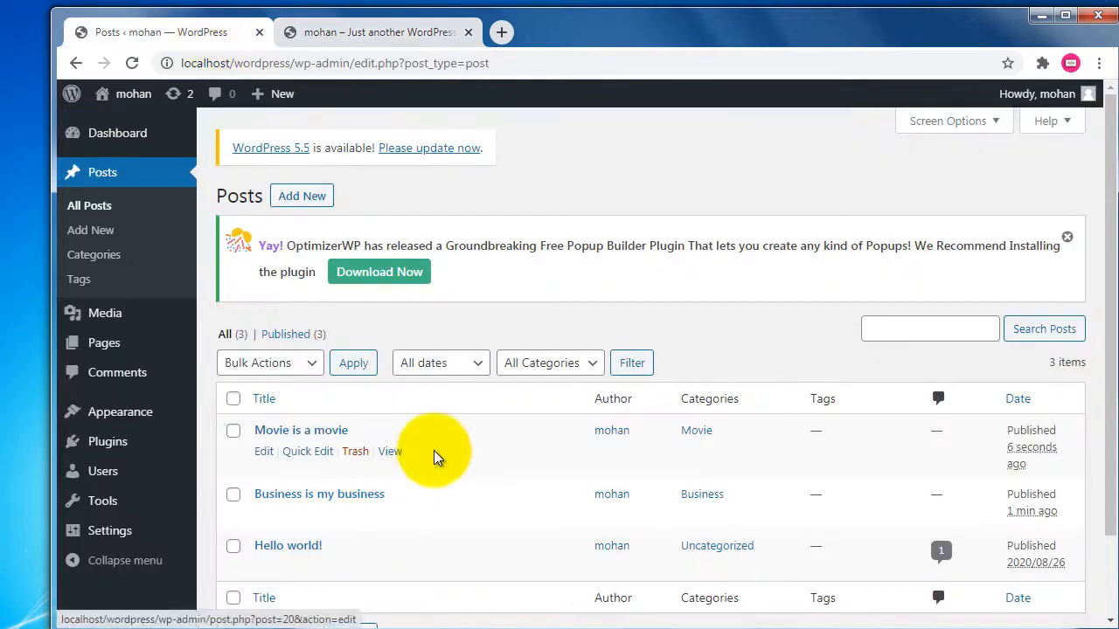
scroll(393, 420, down, 1)
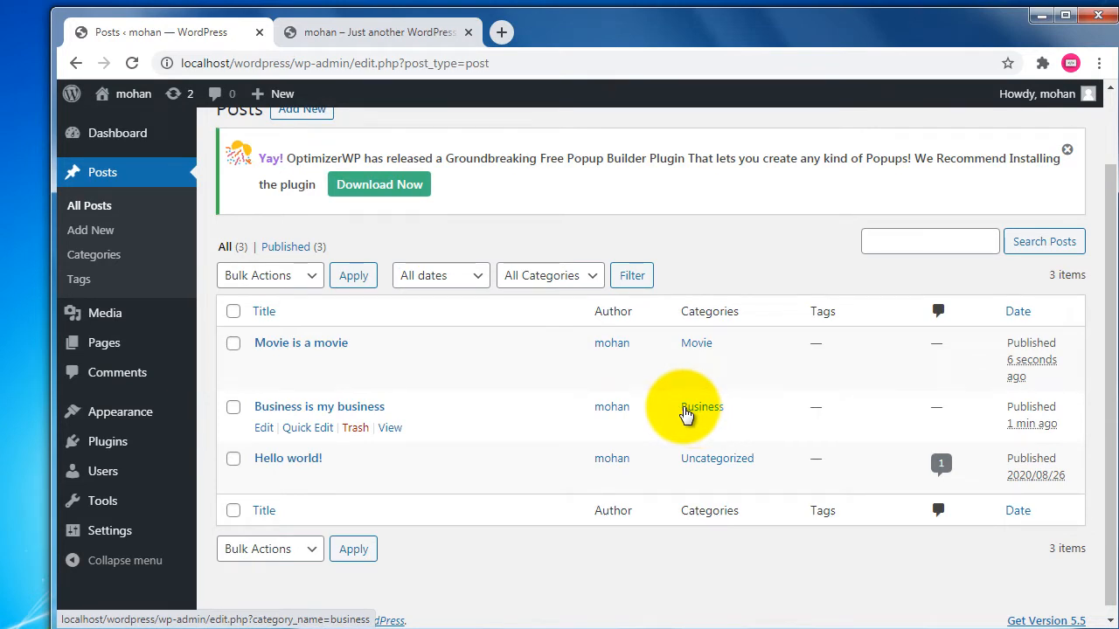
click(411, 33)
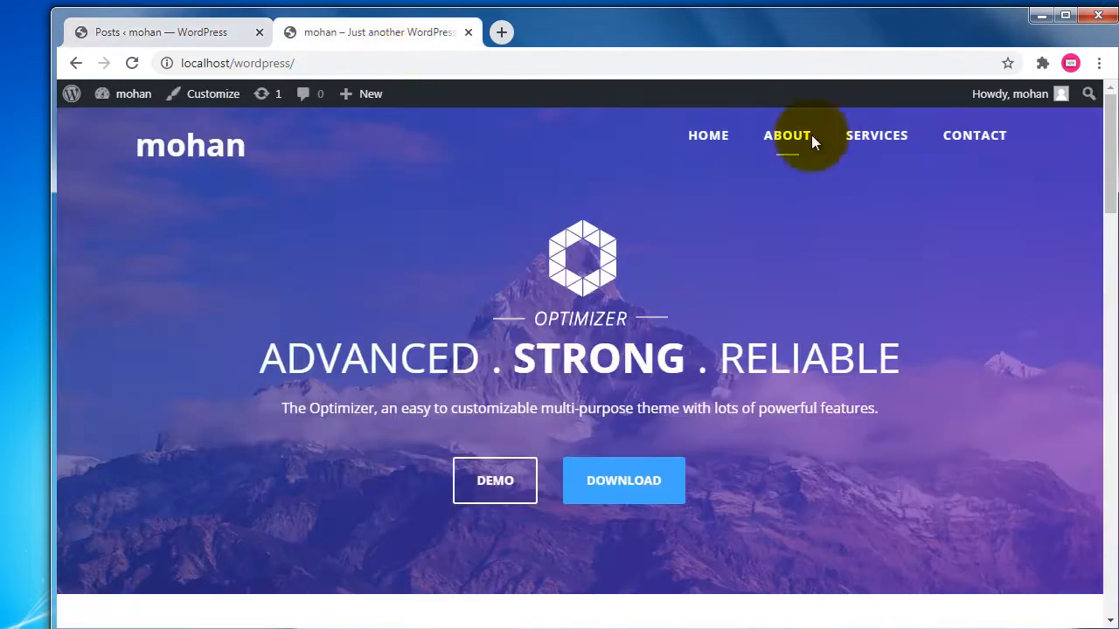
Switch to Notepad and highlight Blog in the planned menu order at the start of the notes
key(alt+Tab)
scroll(600, 525, up, 3)
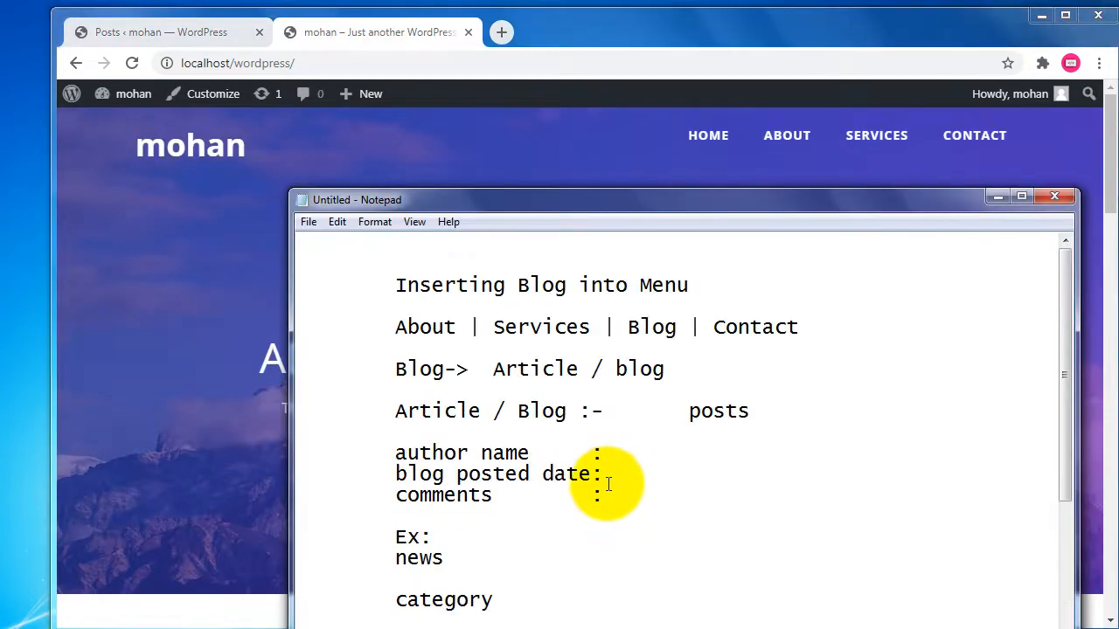
drag(689, 327, 615, 327)
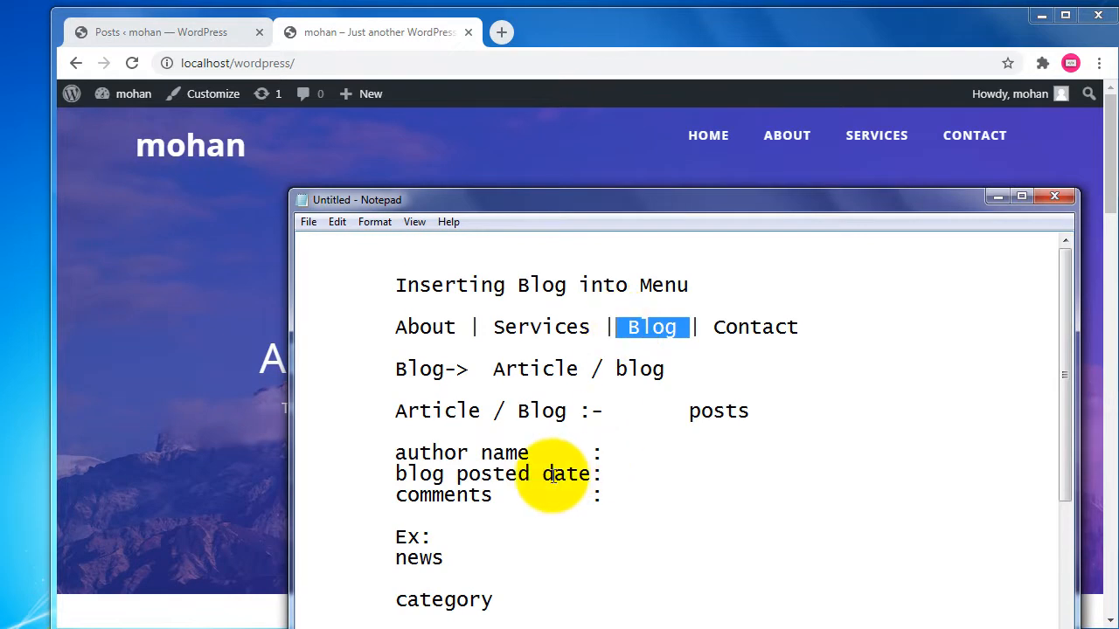
Back in the WordPress admin, open the menu editor at the menu structure of primaryMenu
click(199, 33)
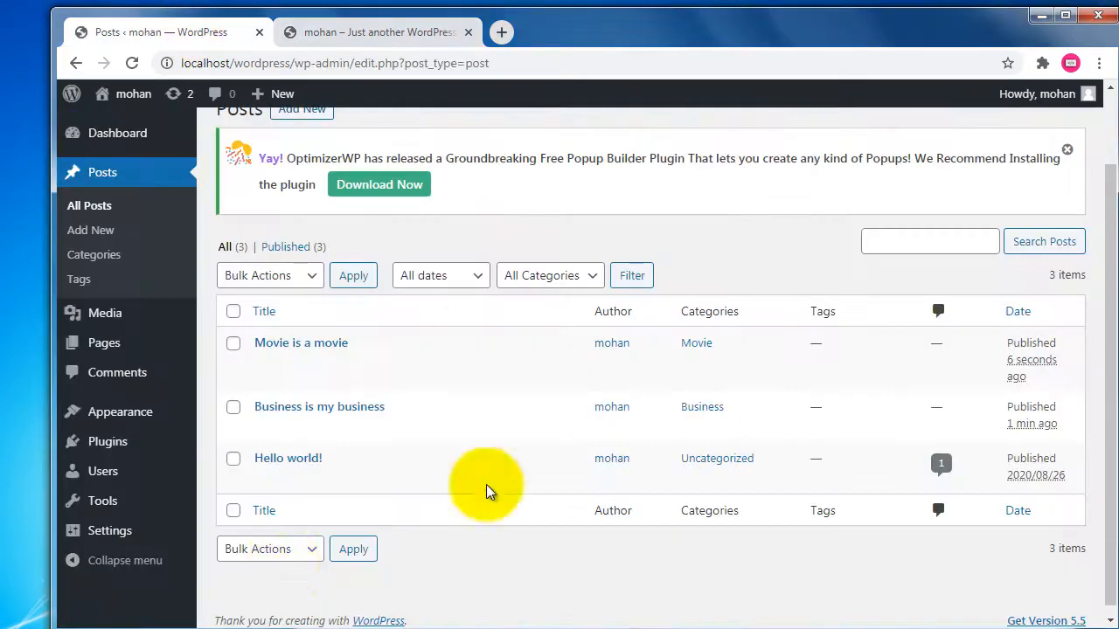
mouse_move(156, 428)
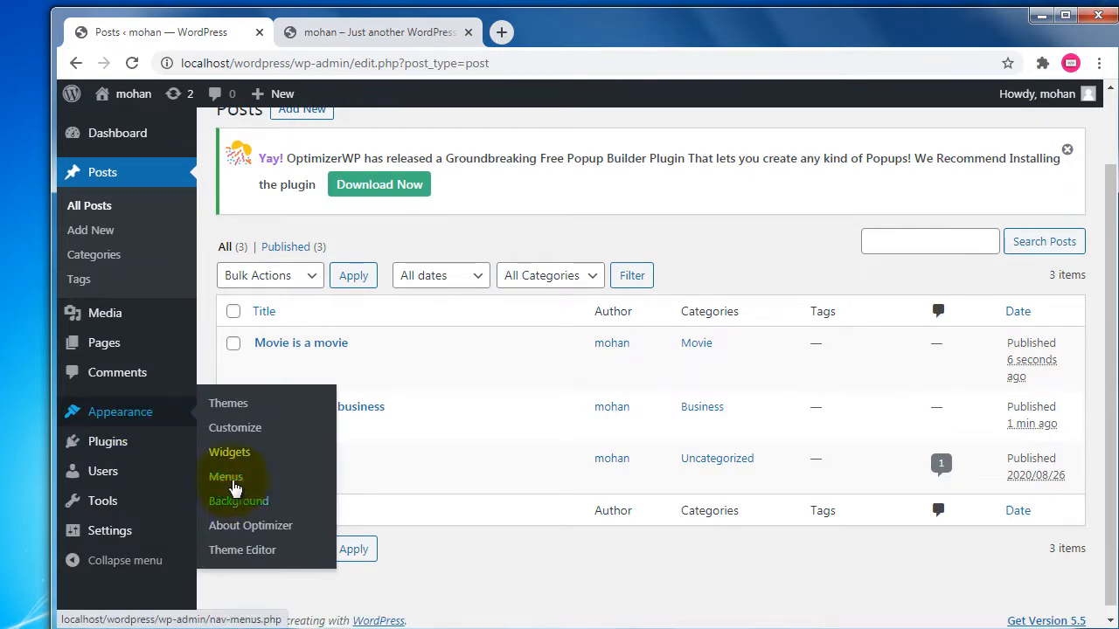
click(231, 482)
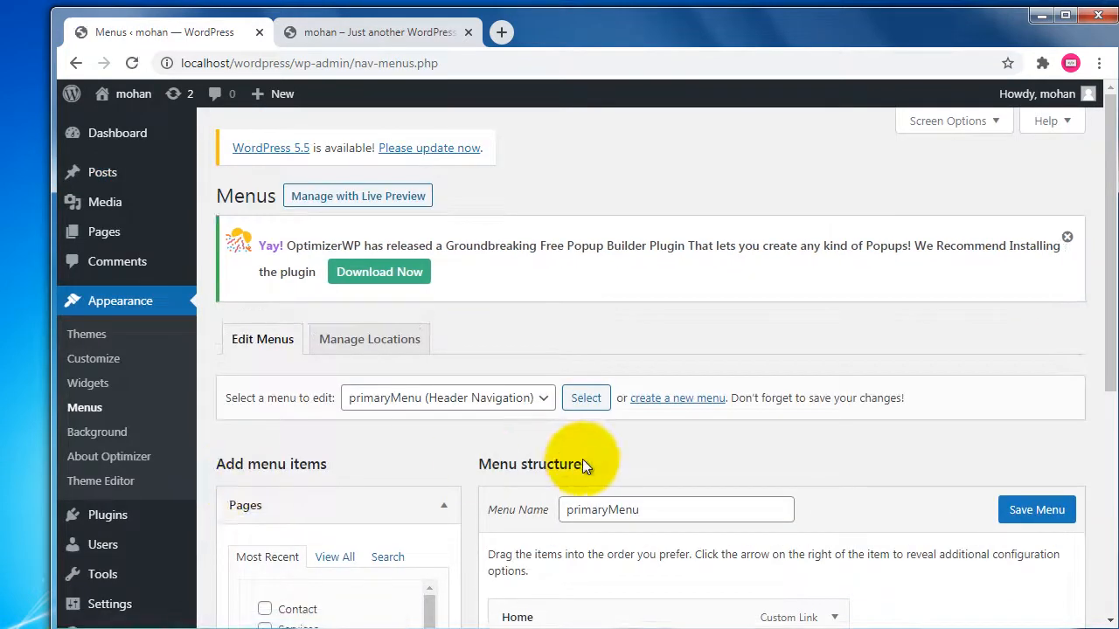
scroll(584, 460, down, 2)
scroll(747, 471, down, 2)
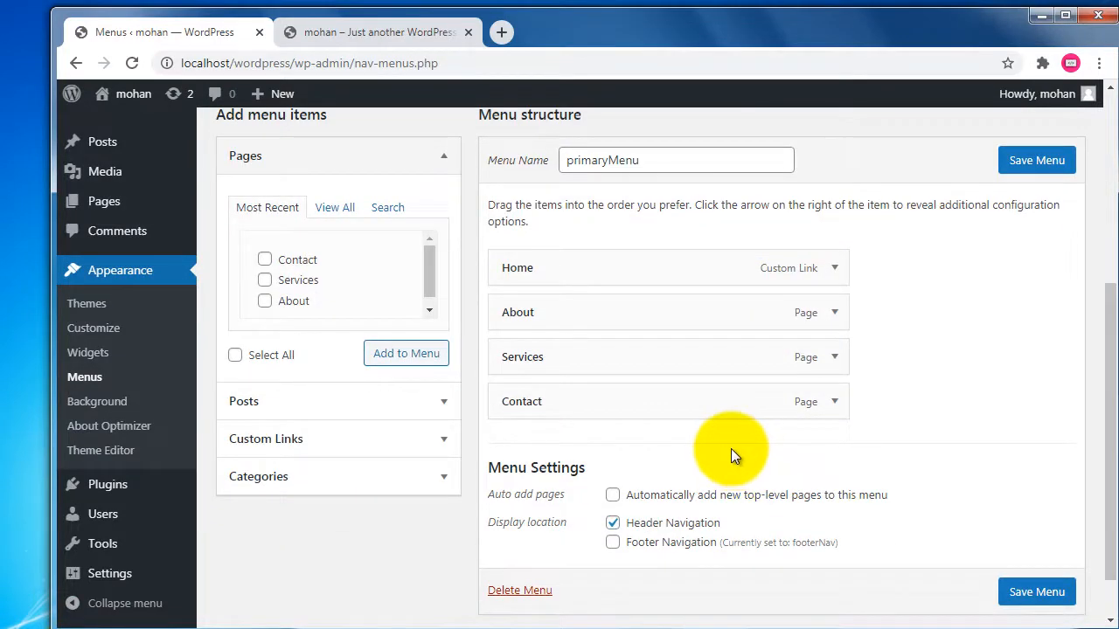
Examine which pages, categories and posts are available to add as menu items
mouse_move(117, 179)
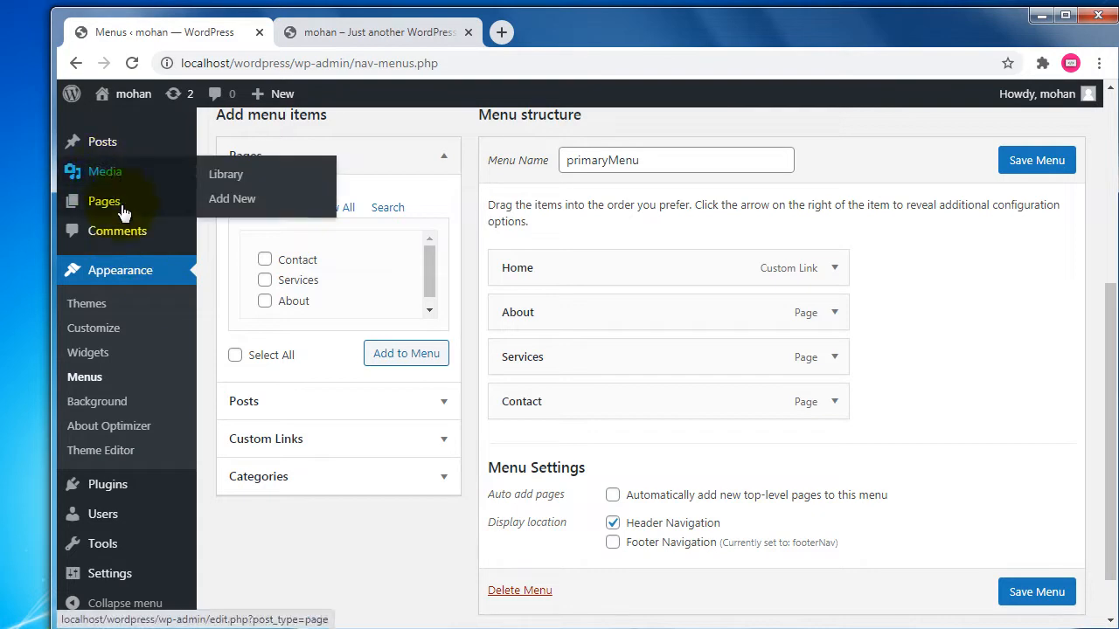
mouse_move(124, 151)
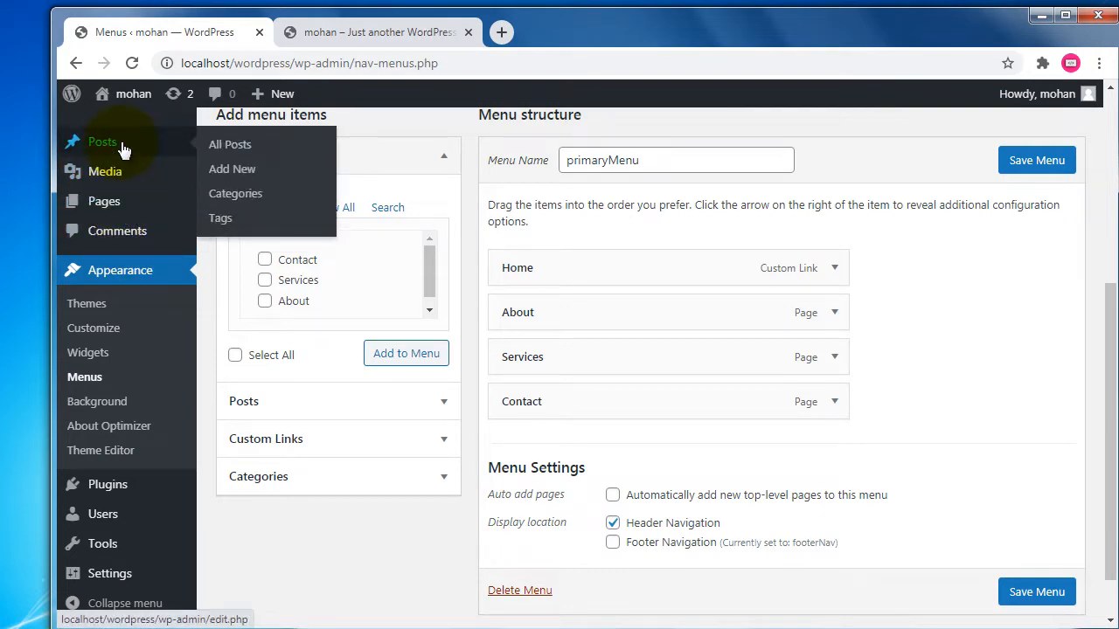
click(351, 491)
scroll(387, 474, down, 2)
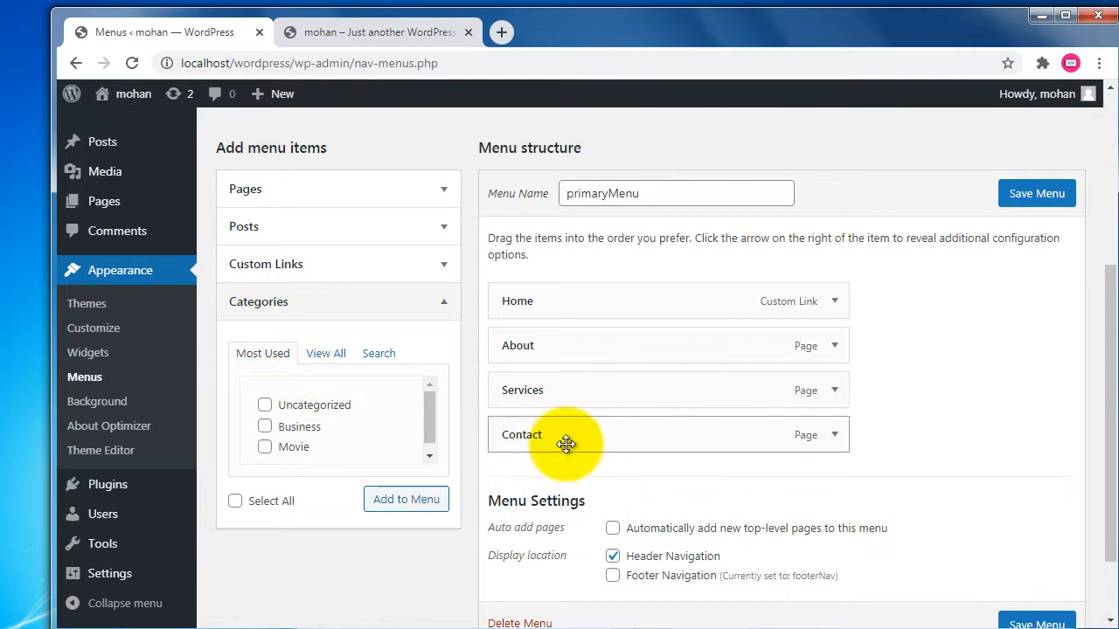
click(278, 199)
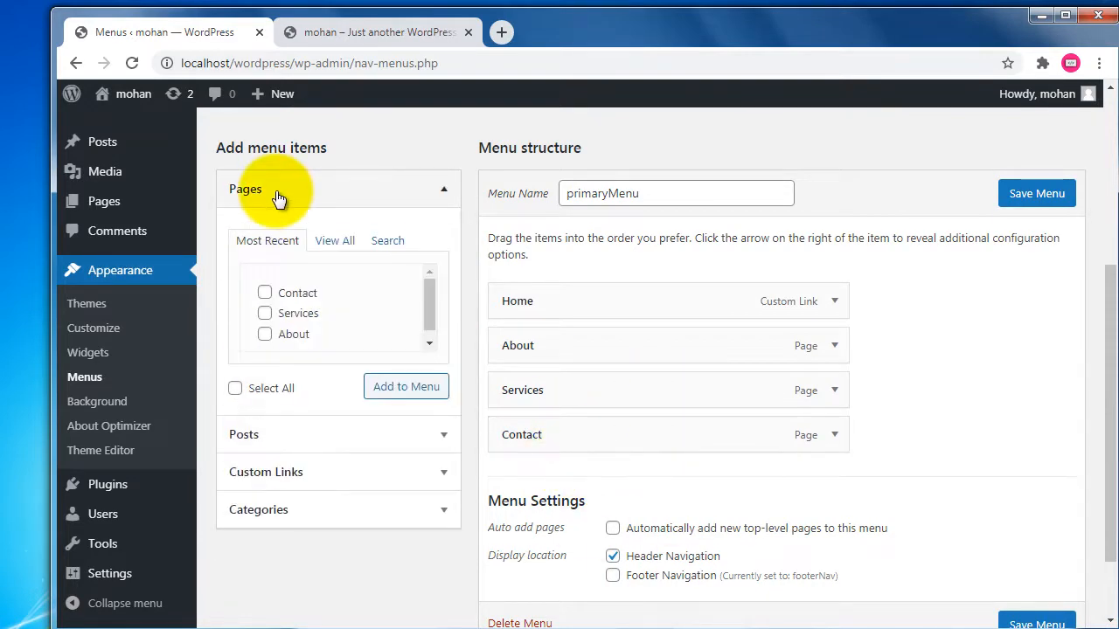
click(320, 200)
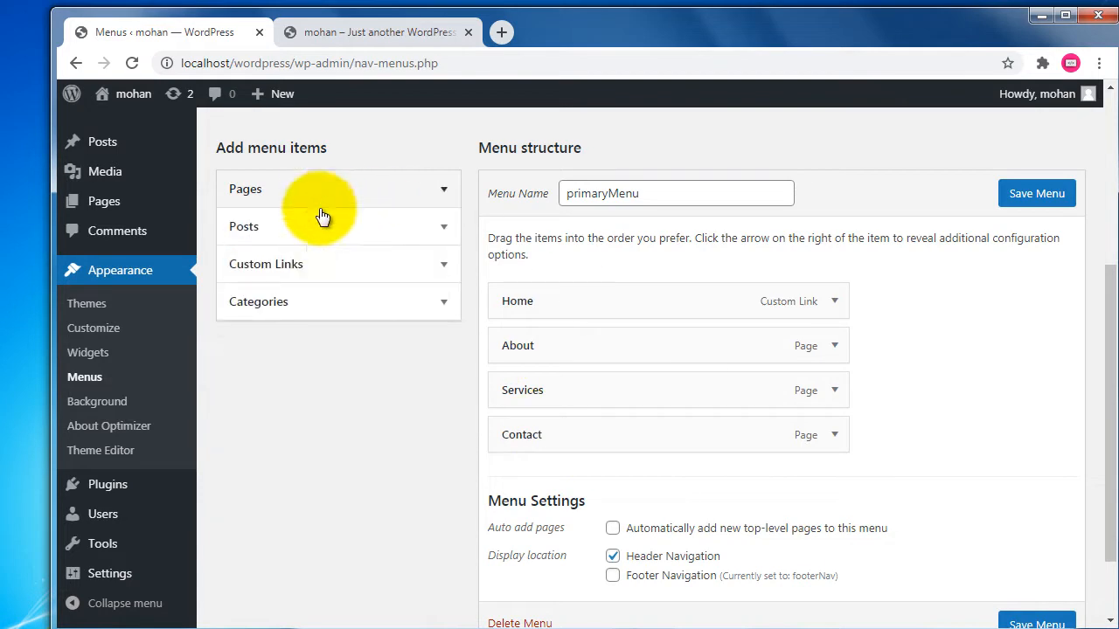
click(311, 305)
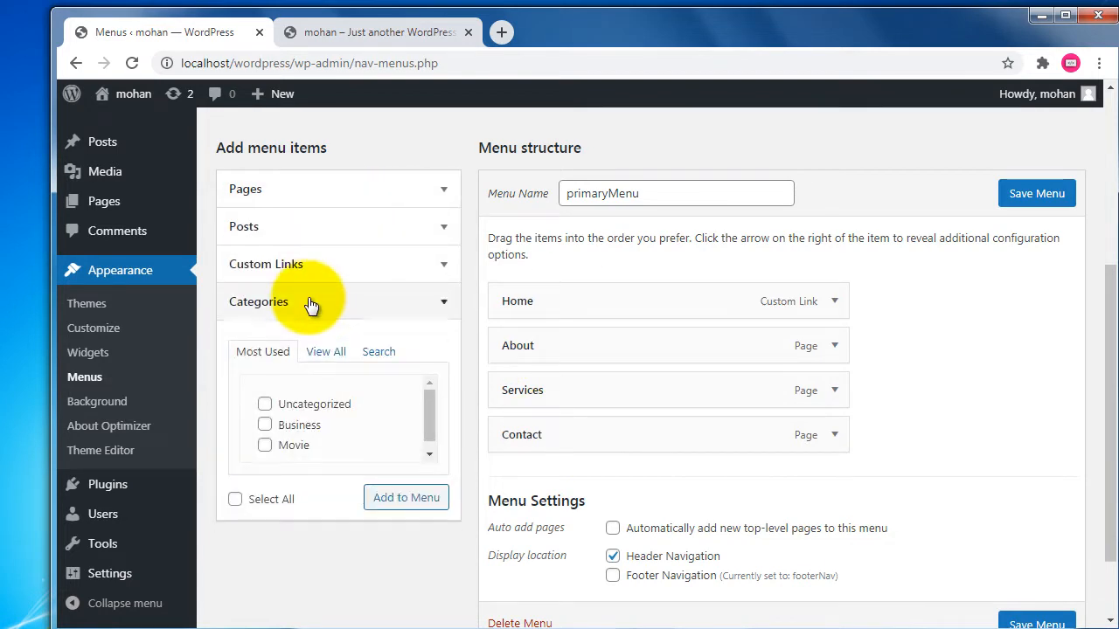
click(311, 304)
click(280, 232)
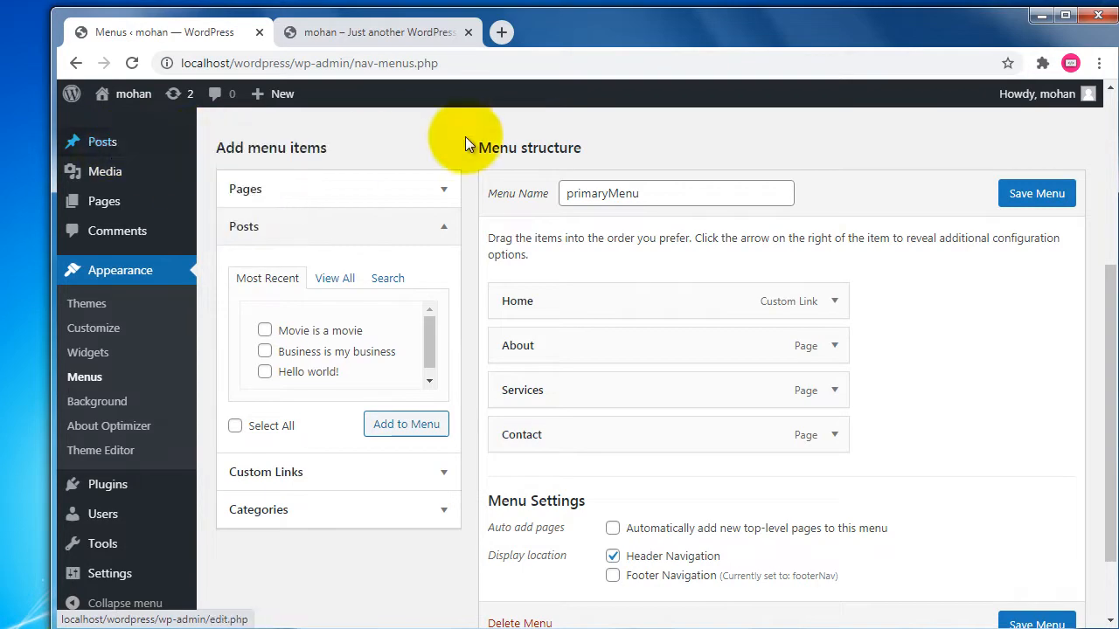
Add the Blog category from the full category list to primaryMenu and place it between Services and Contact
click(349, 522)
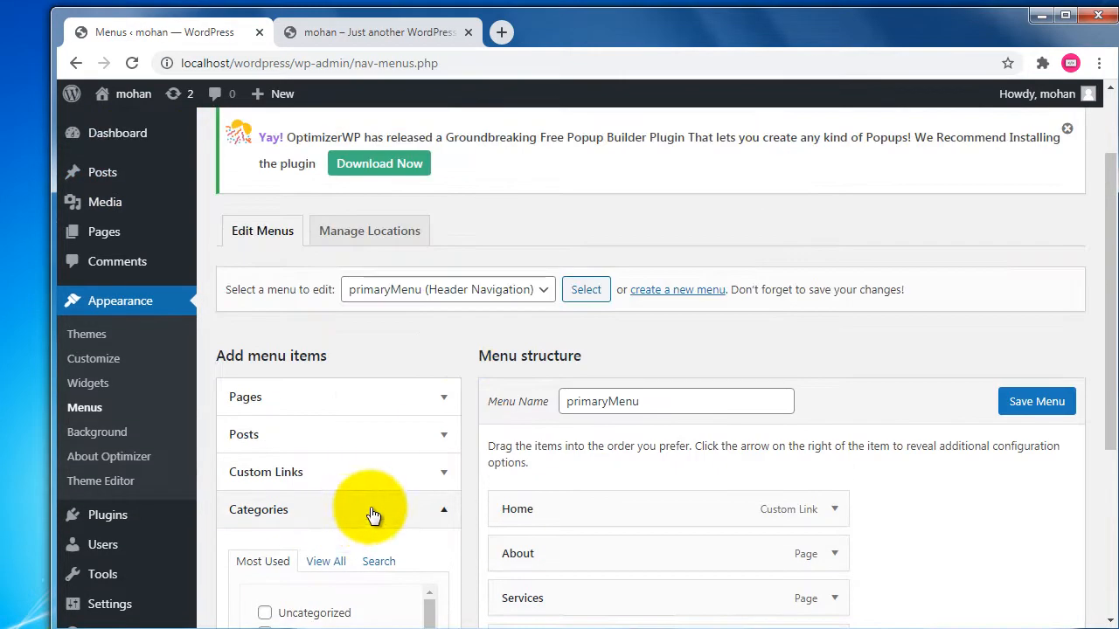
scroll(370, 506, down, 3)
click(328, 310)
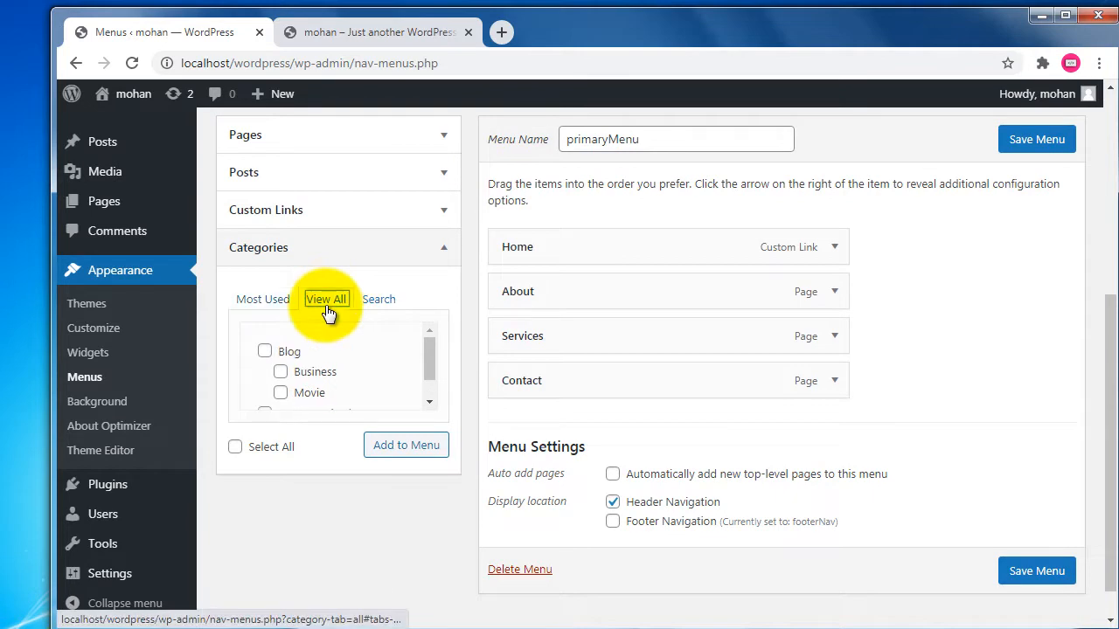
mouse_move(427, 351)
mouse_down()
mouse_move(426, 371)
mouse_move(425, 353)
mouse_up()
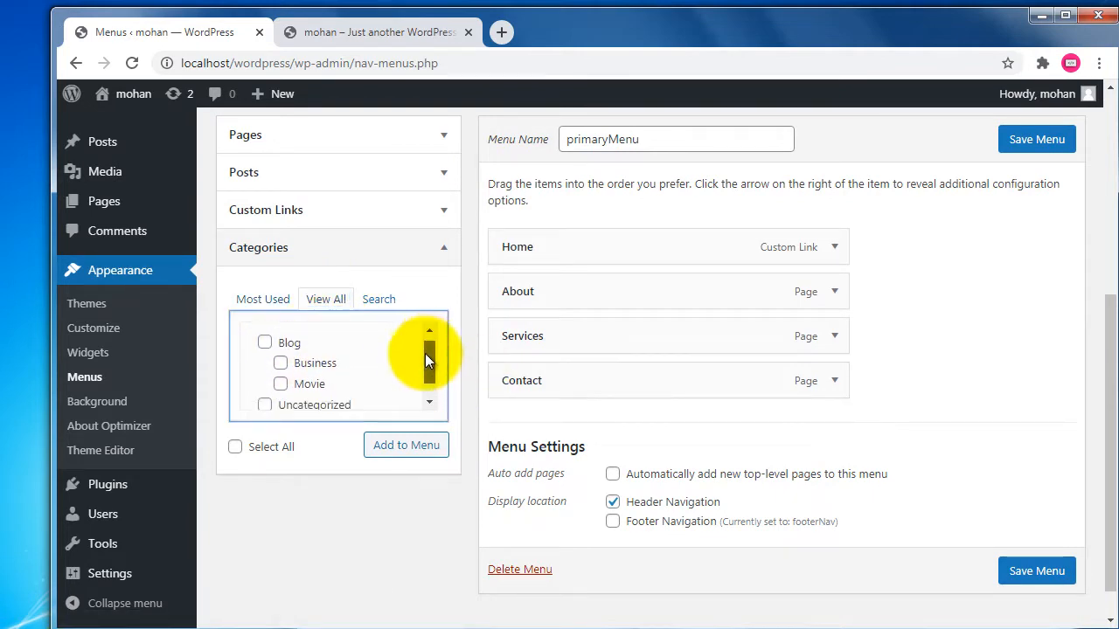
click(265, 344)
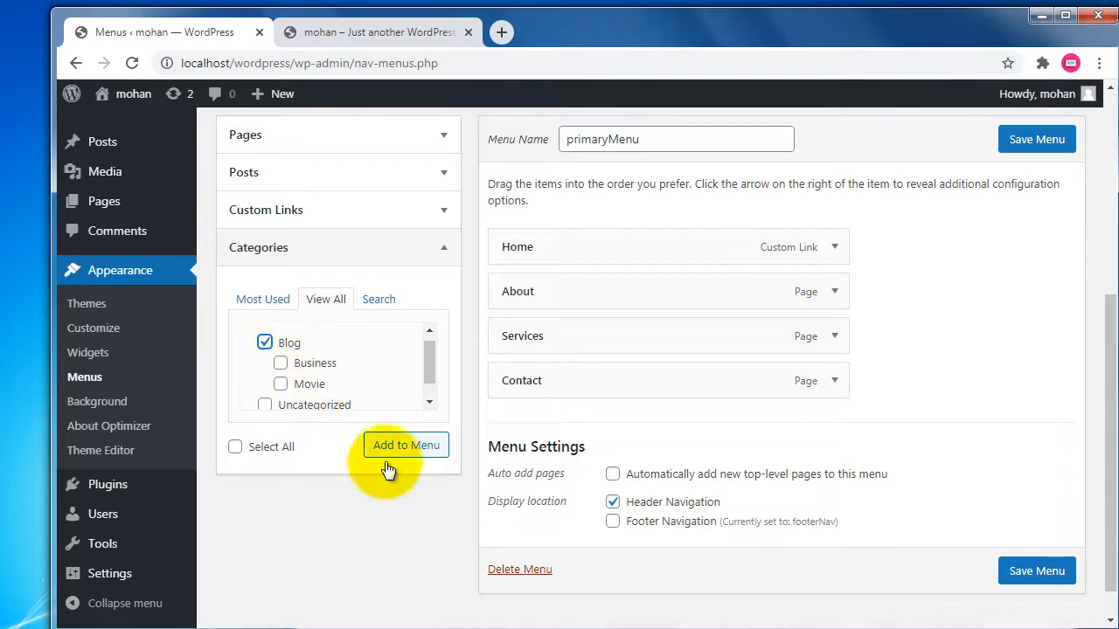
click(404, 446)
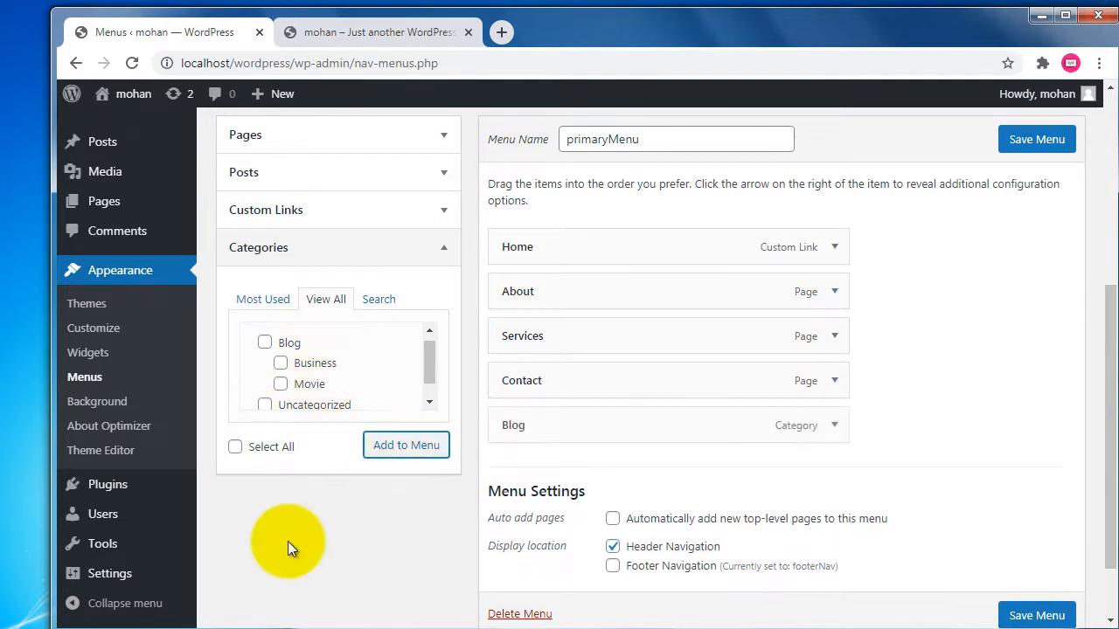
drag(538, 426, 534, 387)
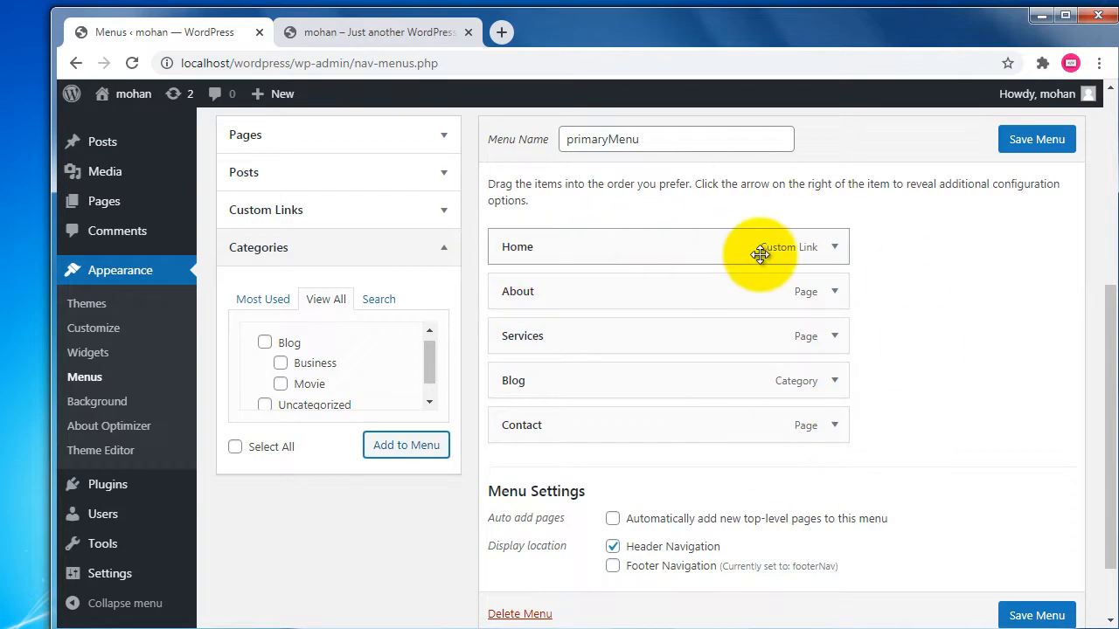
Examine the navigation label settings of the Home, About and Blog menu items
click(836, 248)
click(719, 306)
drag(720, 306, 472, 306)
click(836, 249)
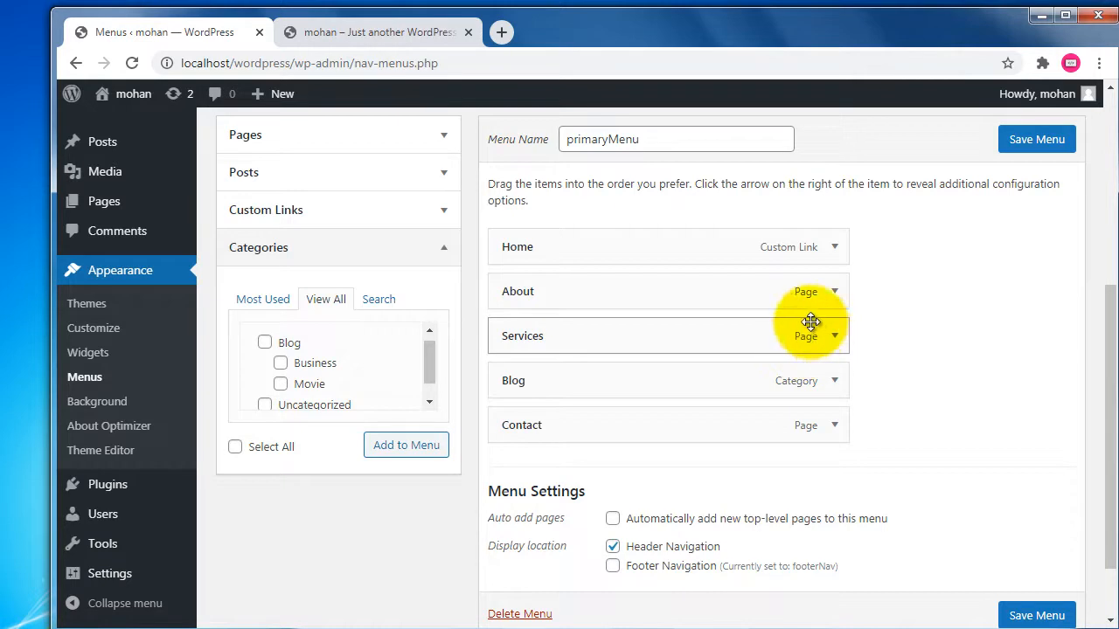
click(833, 295)
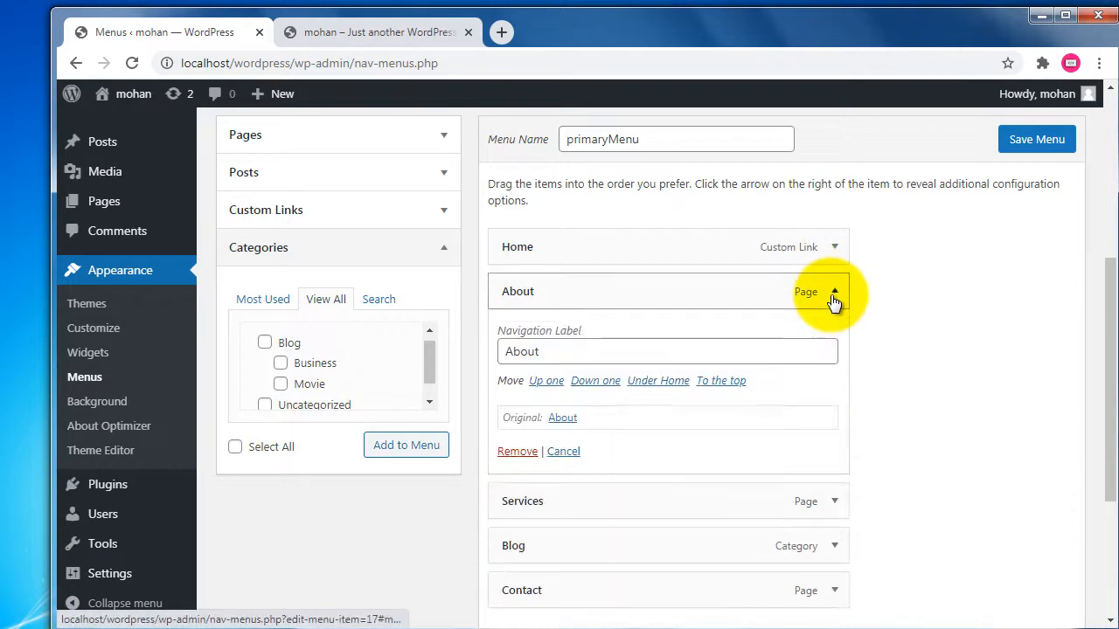
click(834, 298)
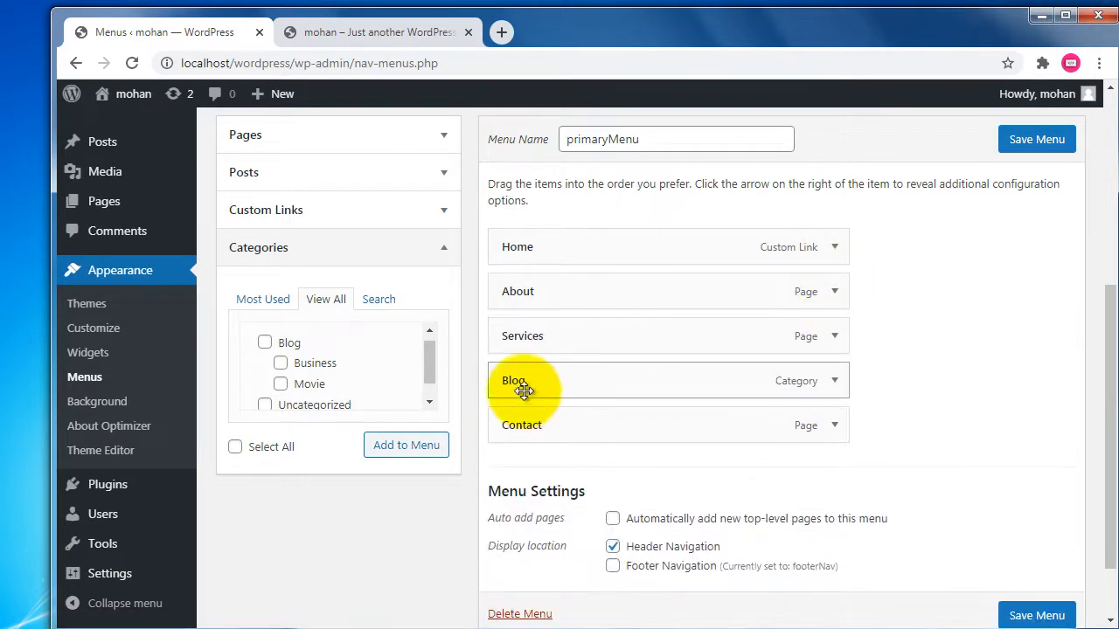
click(835, 385)
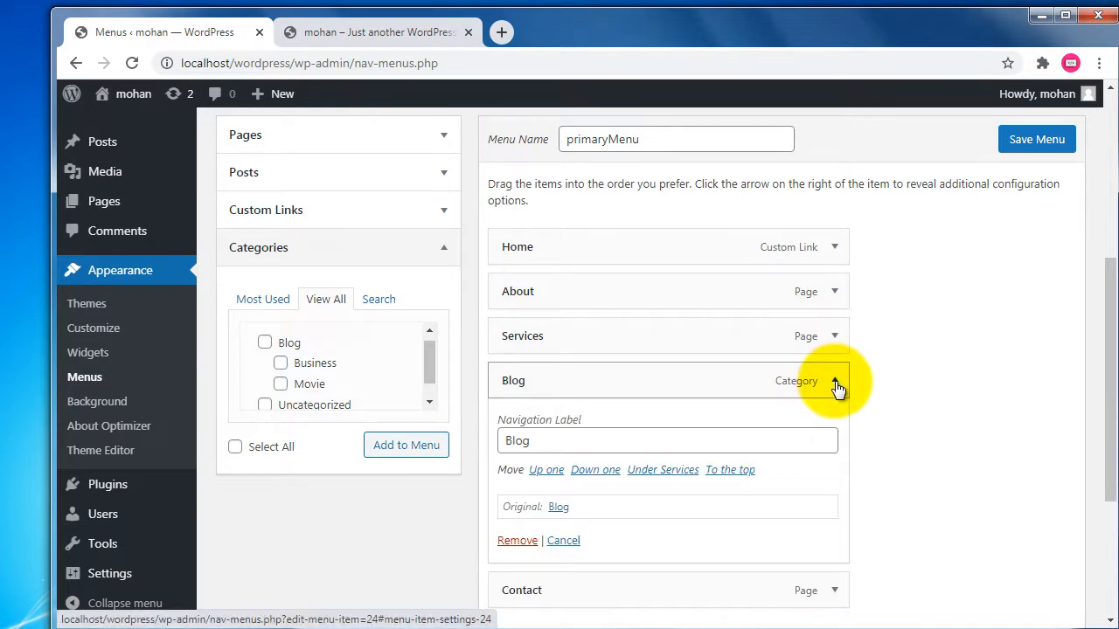
click(835, 384)
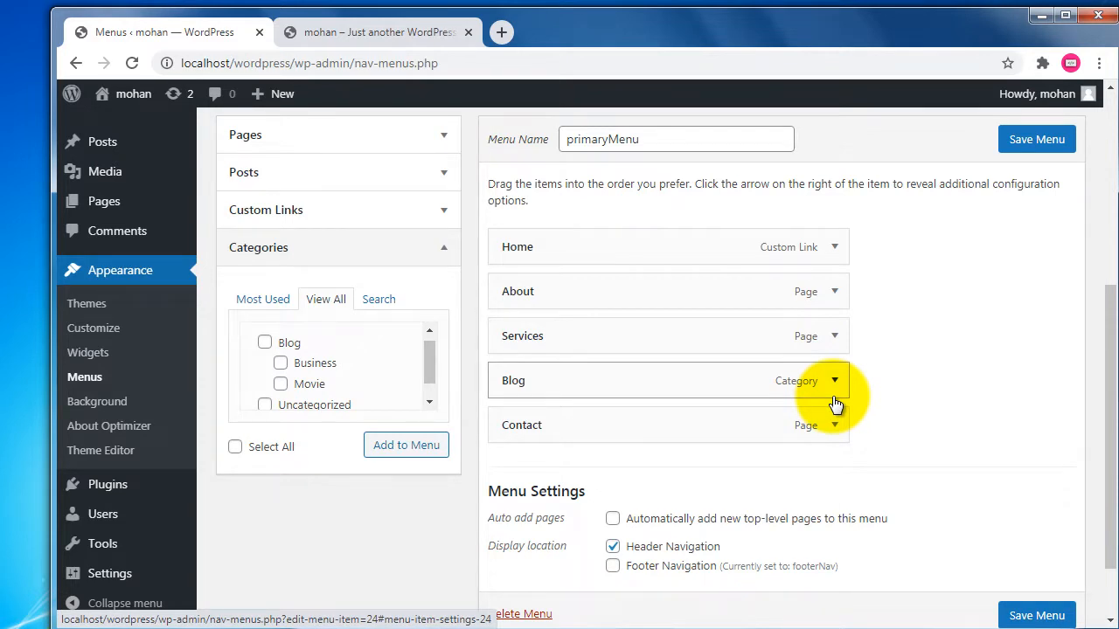
Save primaryMenu and switch to the site's front page
scroll(837, 398, up, 4)
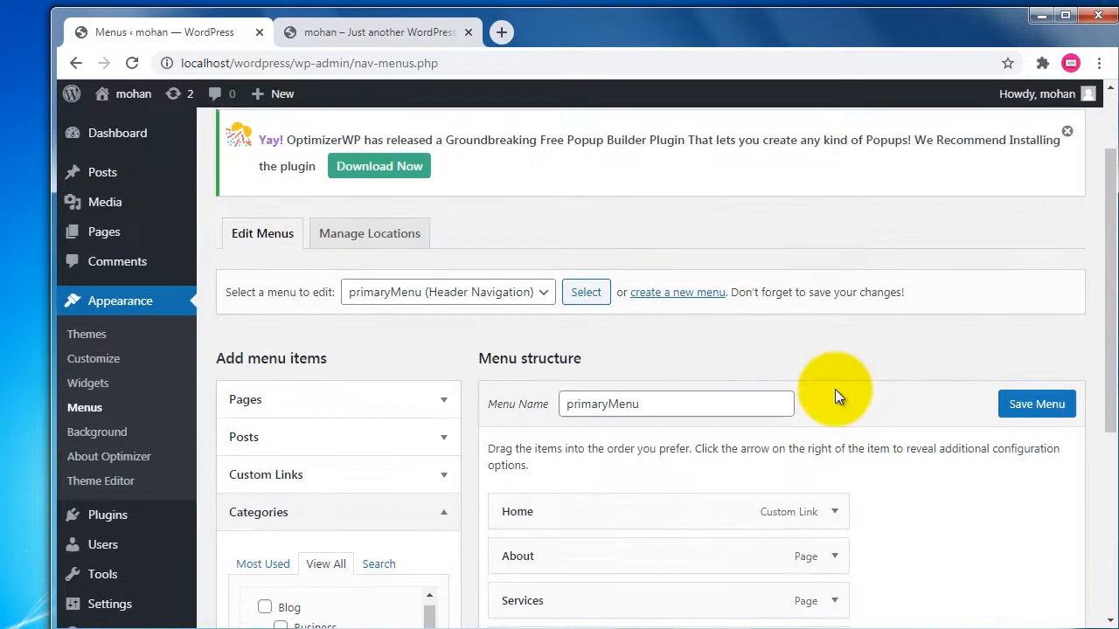
click(1017, 404)
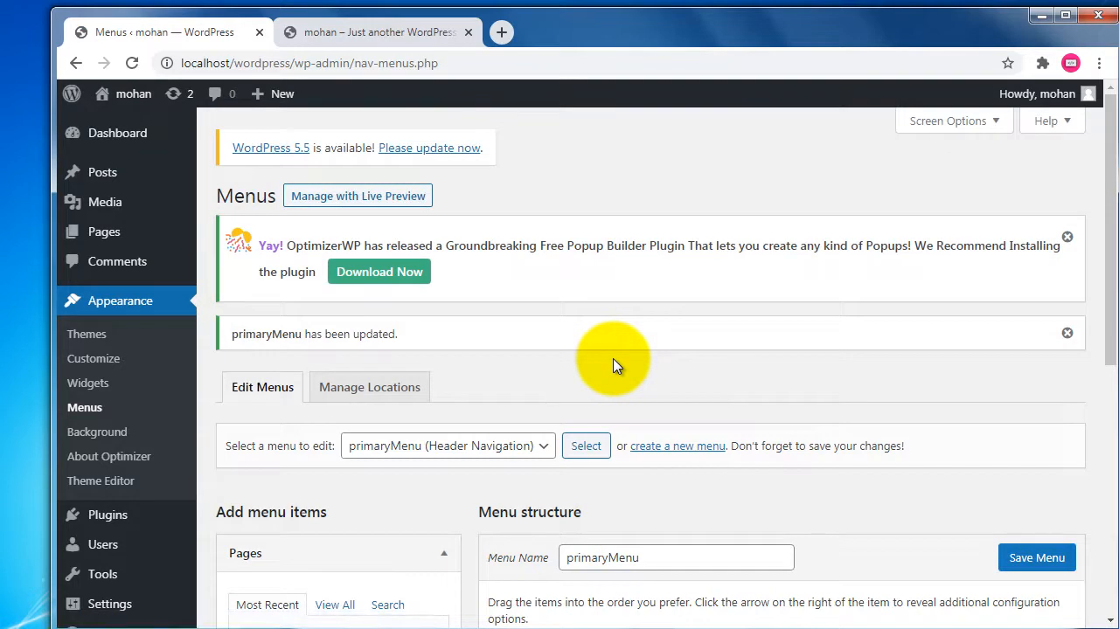
click(389, 35)
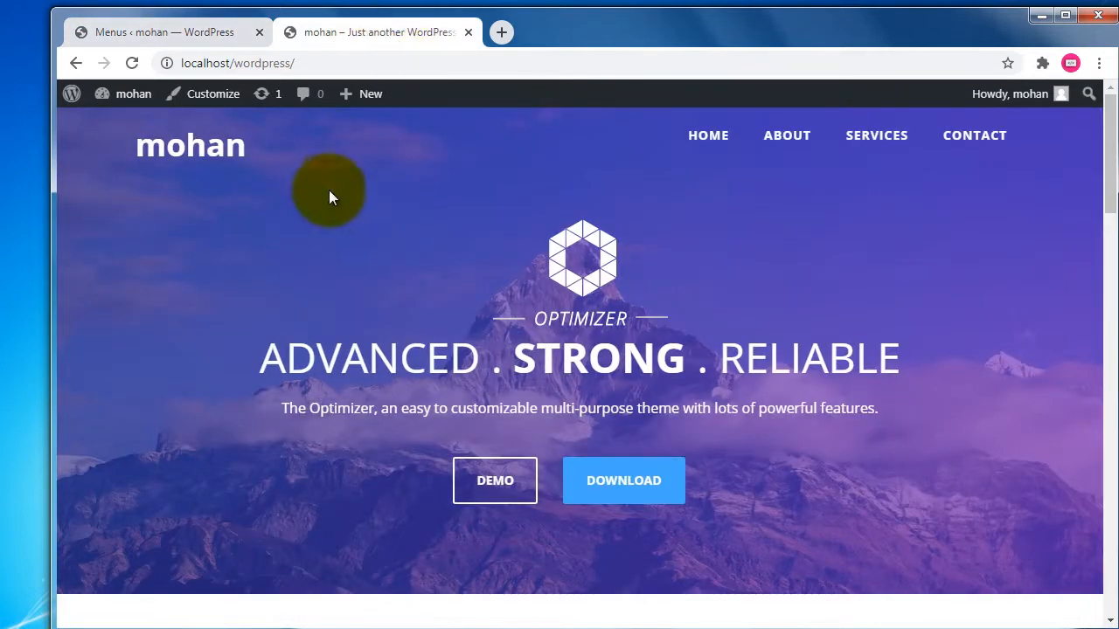
Reload the site's front page, open Blog from the header menu and examine its two post tiles
click(133, 64)
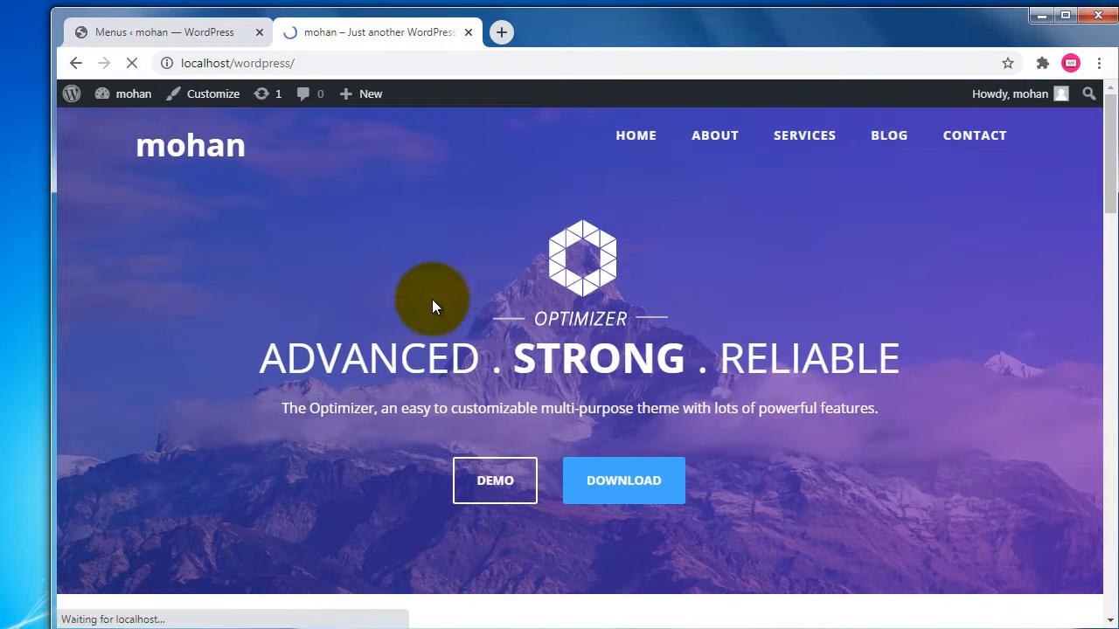
click(890, 143)
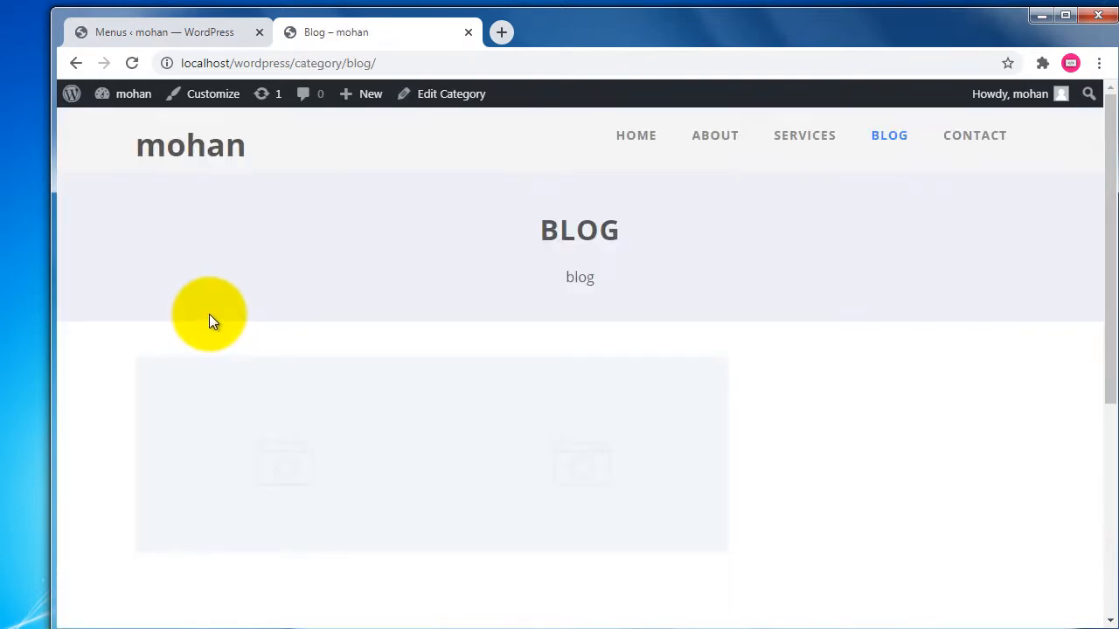
mouse_move(262, 455)
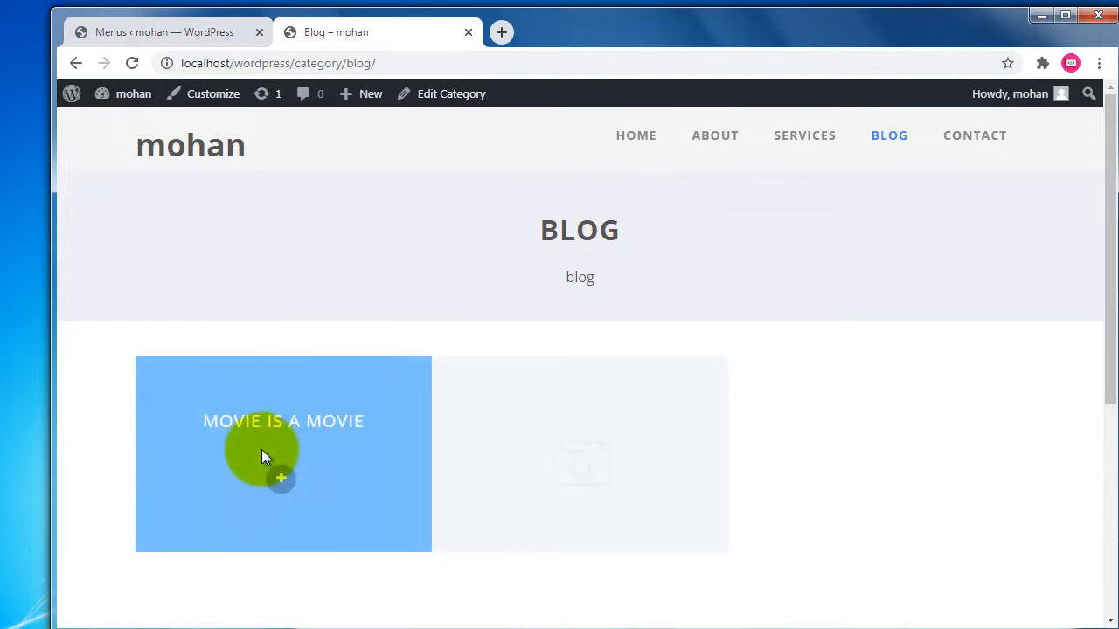
mouse_move(551, 454)
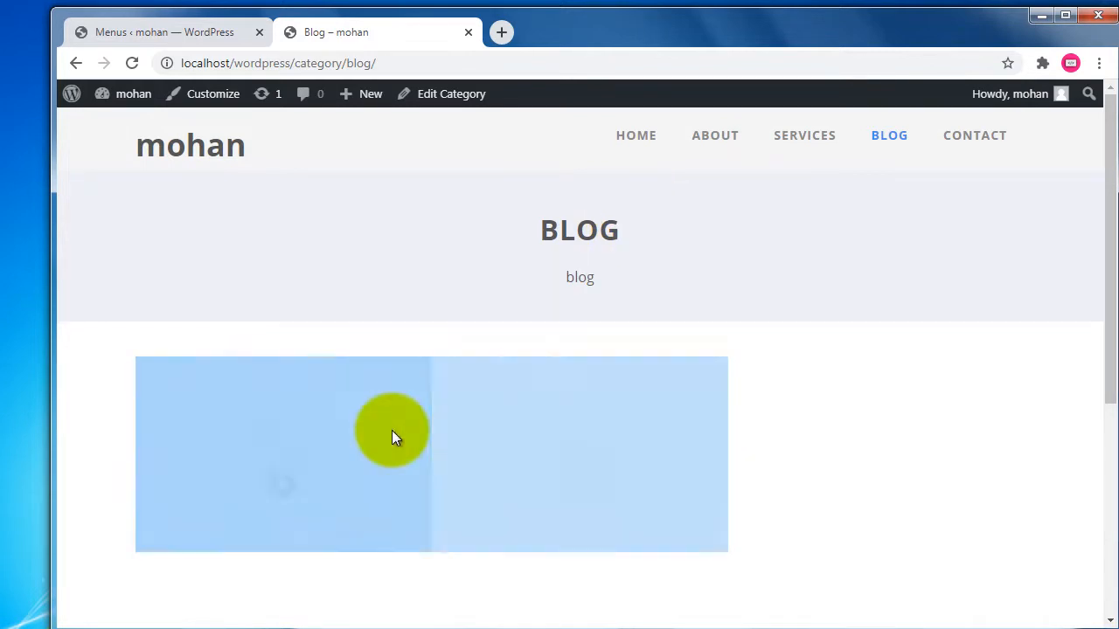
mouse_move(374, 439)
mouse_move(618, 460)
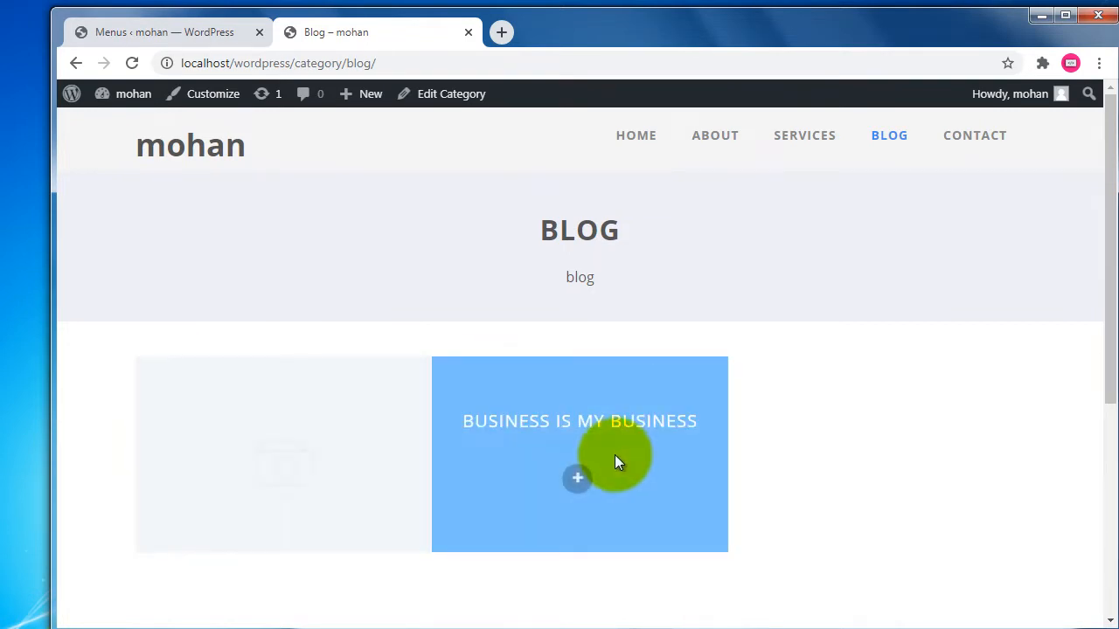
mouse_move(336, 431)
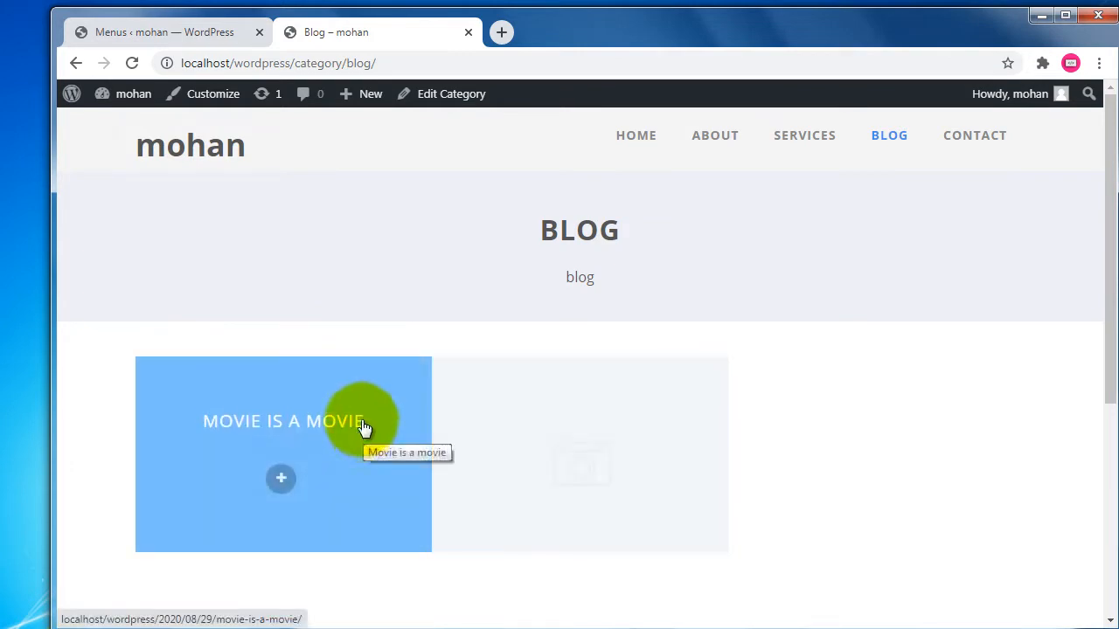
Open the "Movie is a movie" post for editing and bring up its featured image selection
click(213, 33)
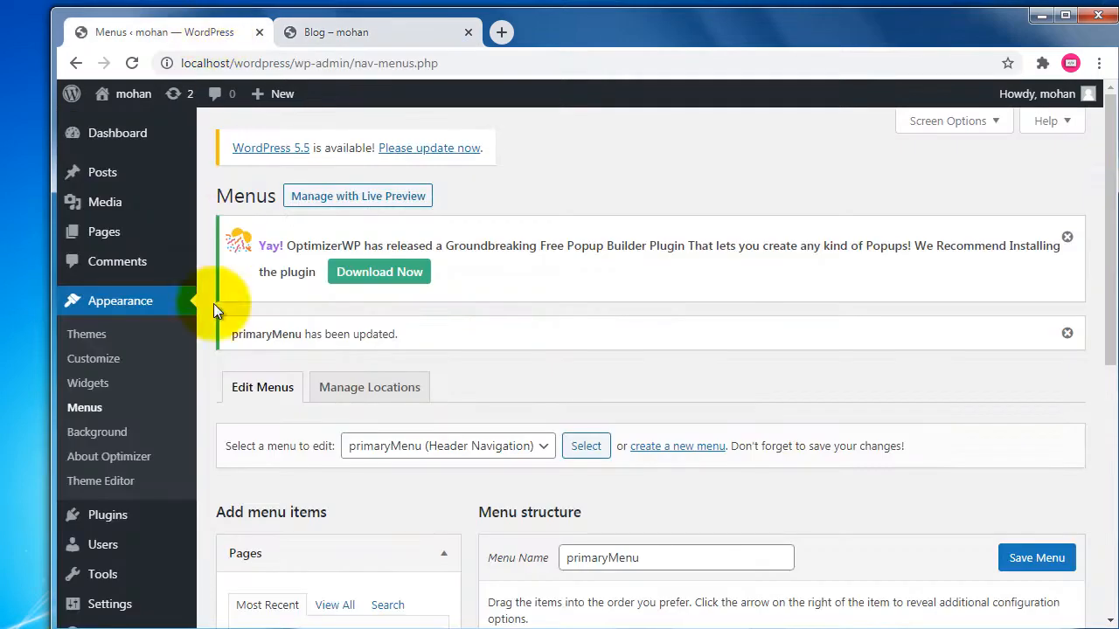
click(585, 446)
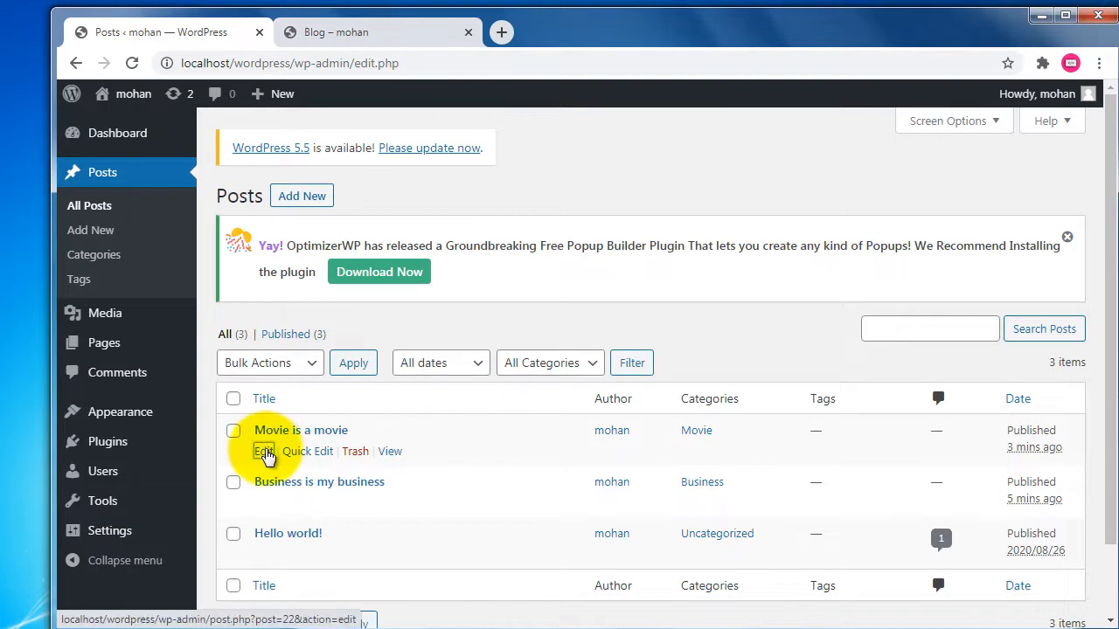
click(264, 452)
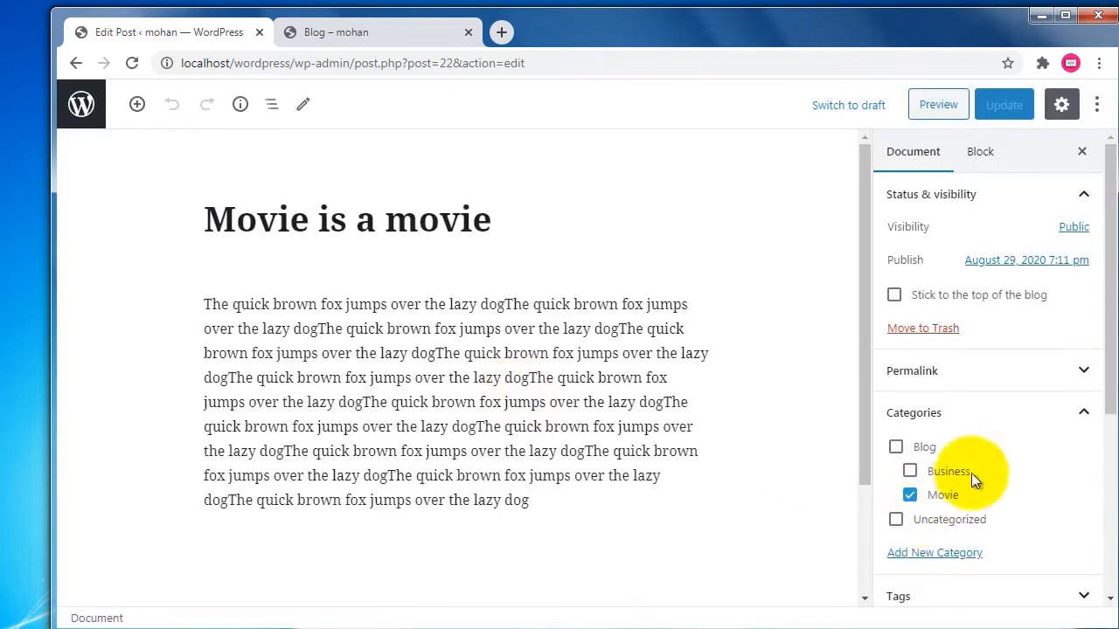
scroll(1017, 434, down, 3)
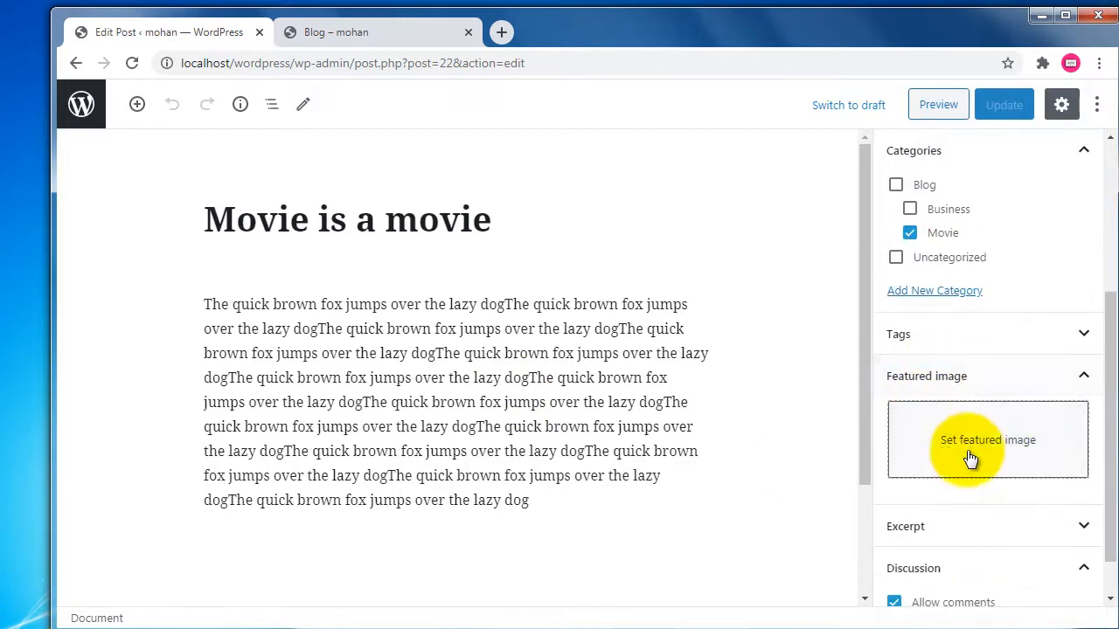
click(970, 454)
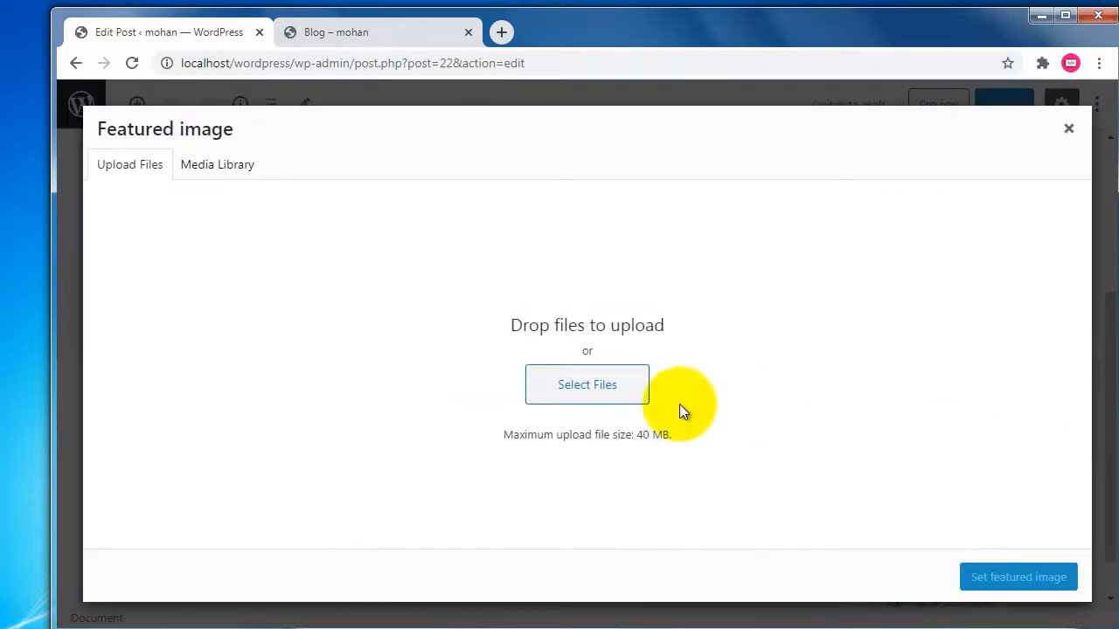
Upload Chrysanthemum from the Sample Pictures folder and set it as the Movie post's featured image
click(236, 173)
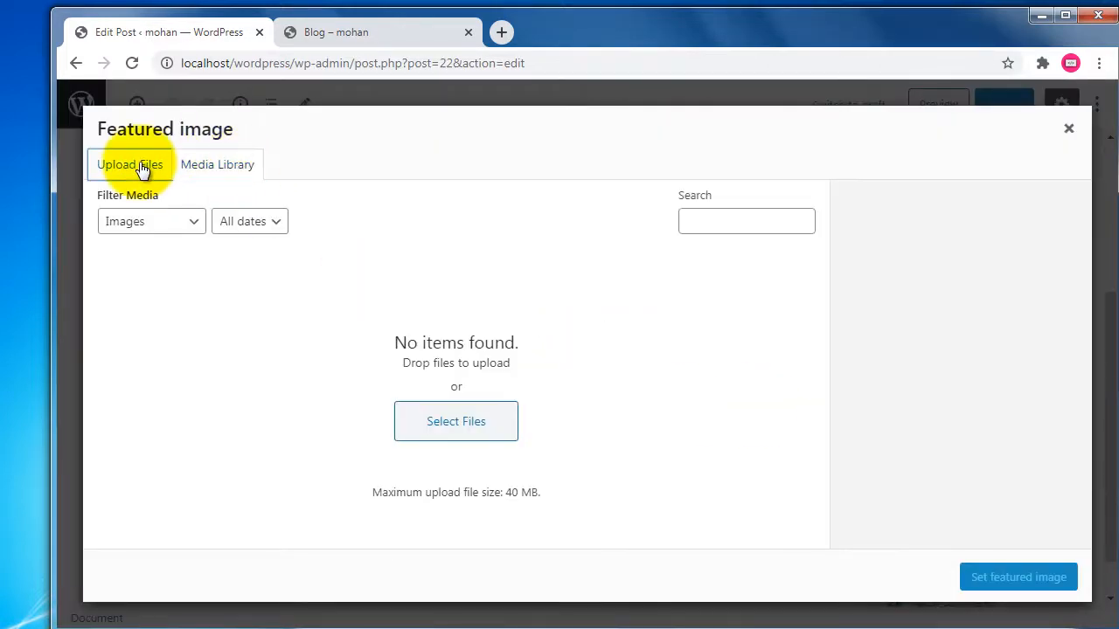
click(143, 169)
click(593, 413)
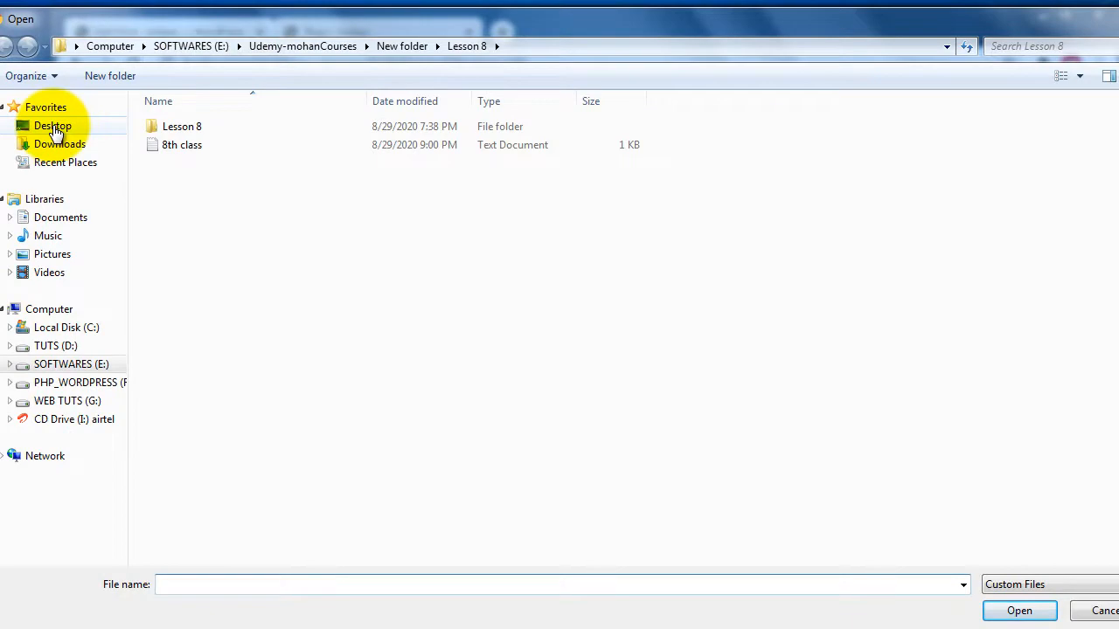
click(54, 254)
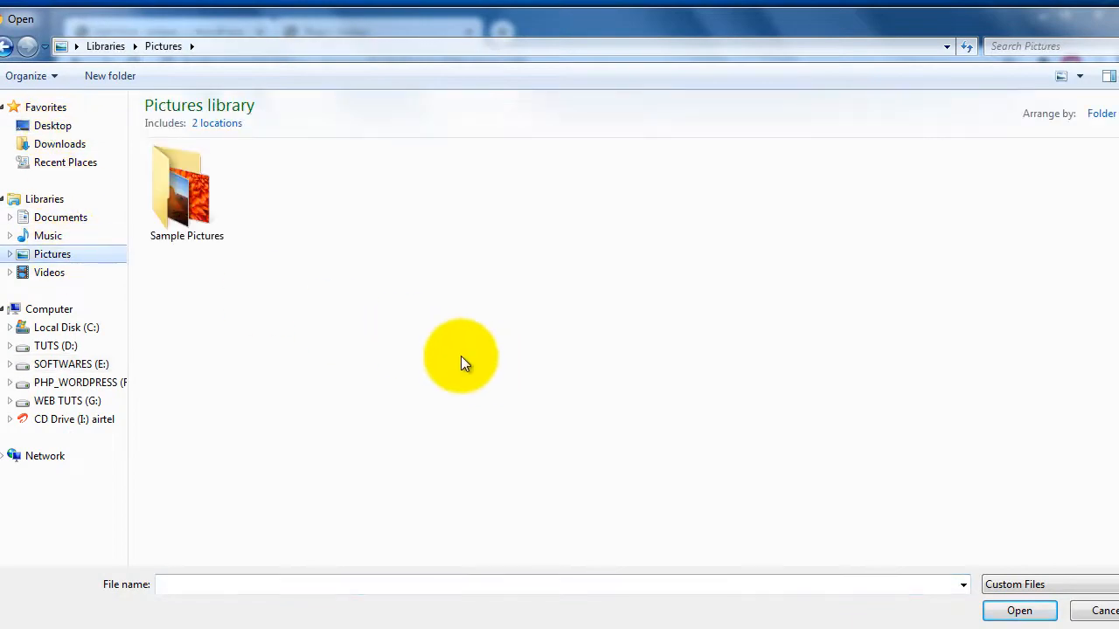
double_click(183, 199)
click(214, 214)
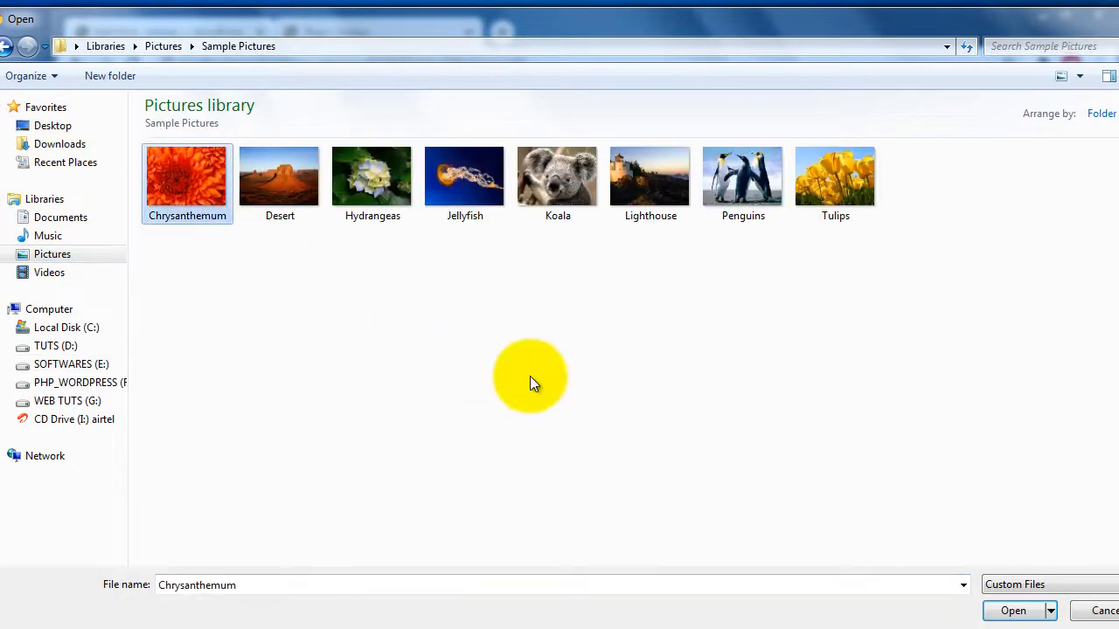
click(1006, 609)
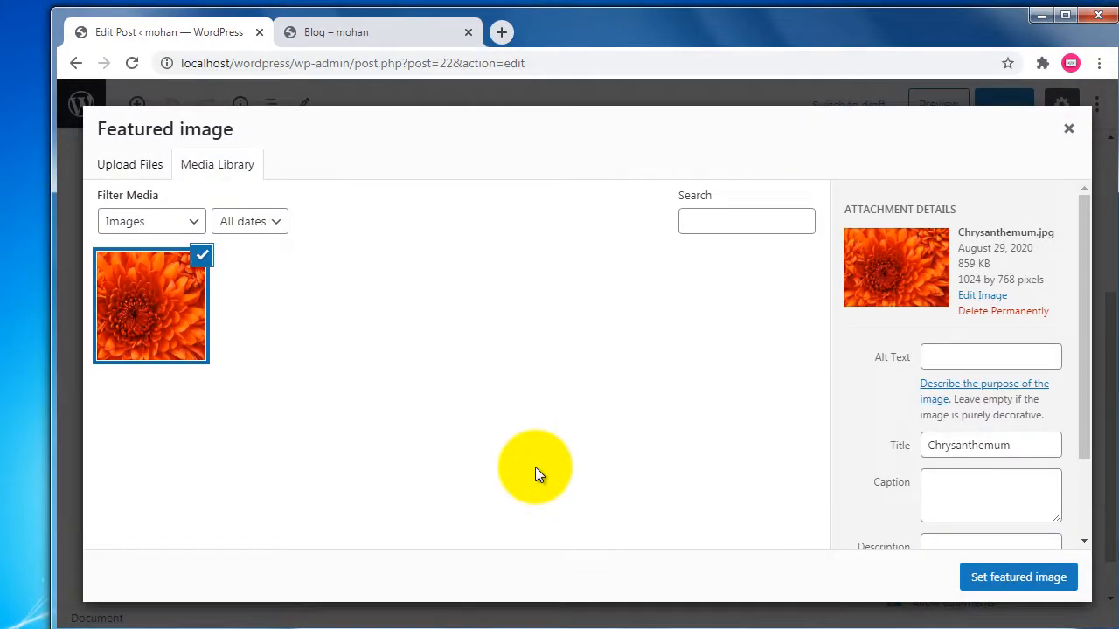
click(998, 578)
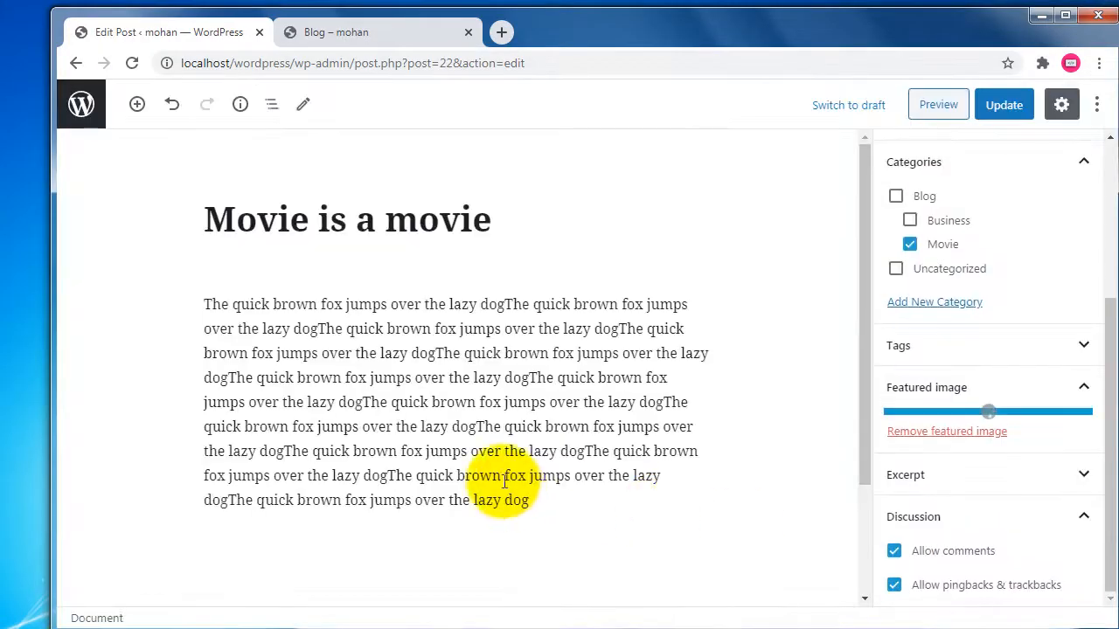
Update the Movie post, reload the site's Blog page and check both post tiles
click(1003, 105)
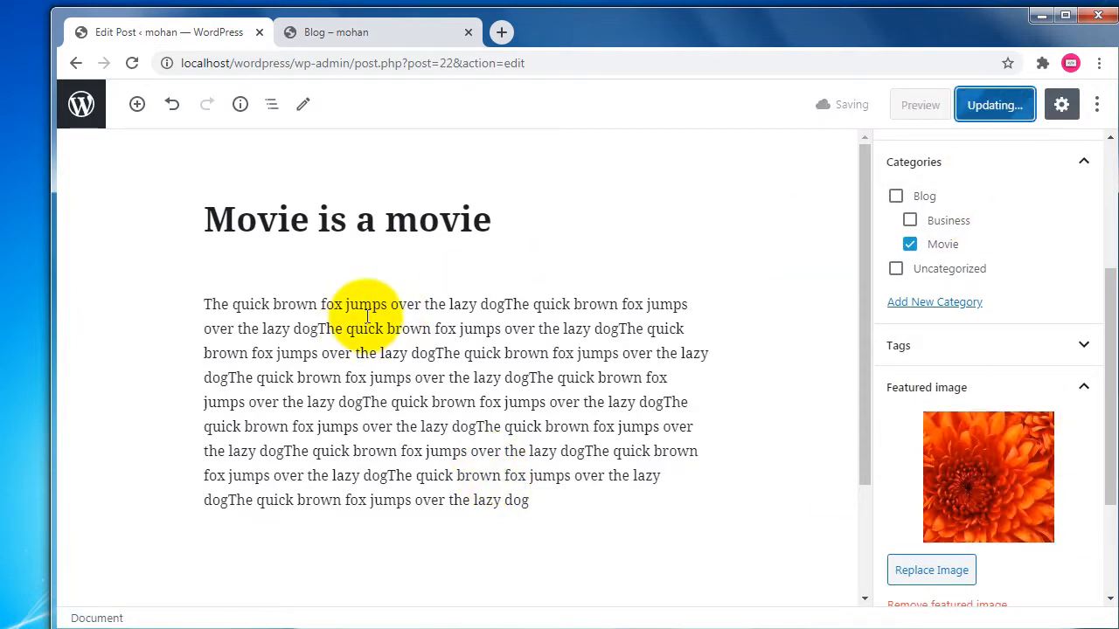
click(359, 39)
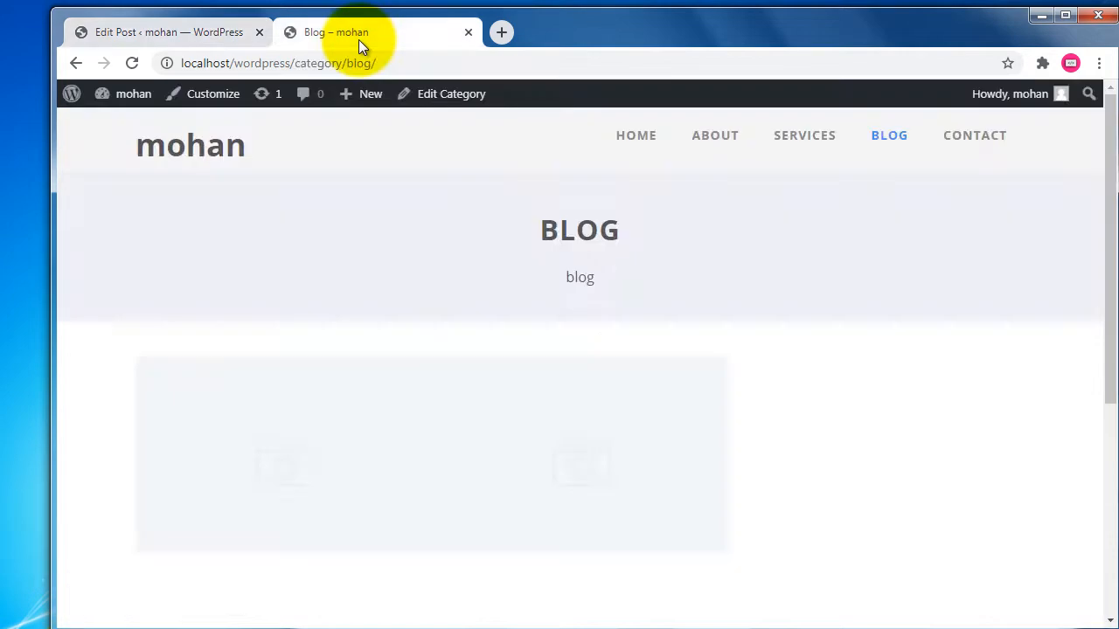
click(132, 62)
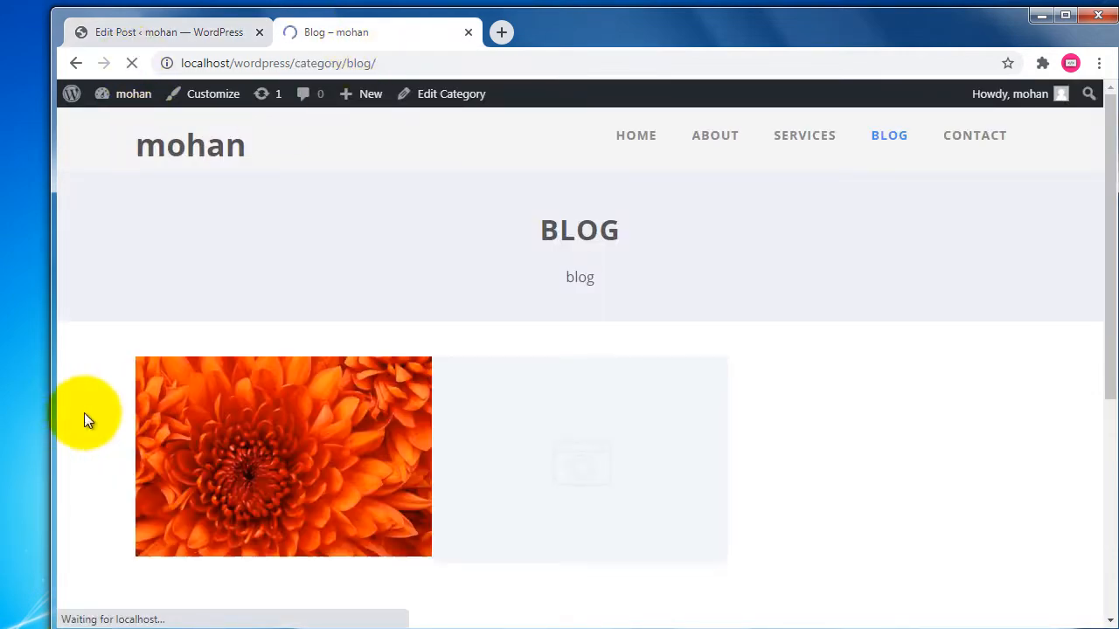
mouse_move(233, 451)
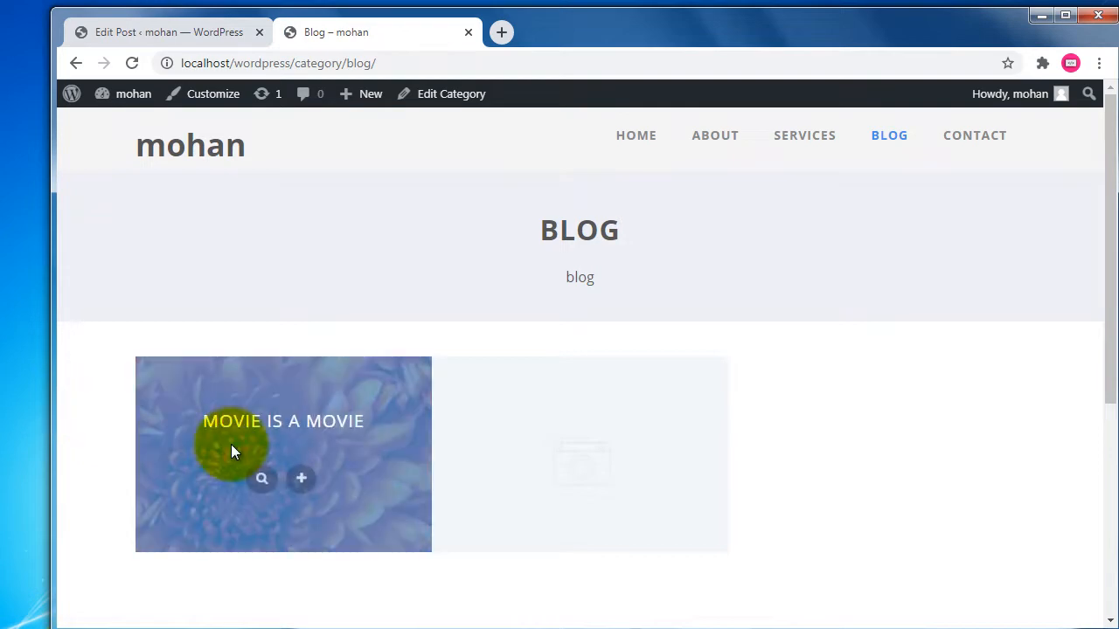
mouse_move(559, 472)
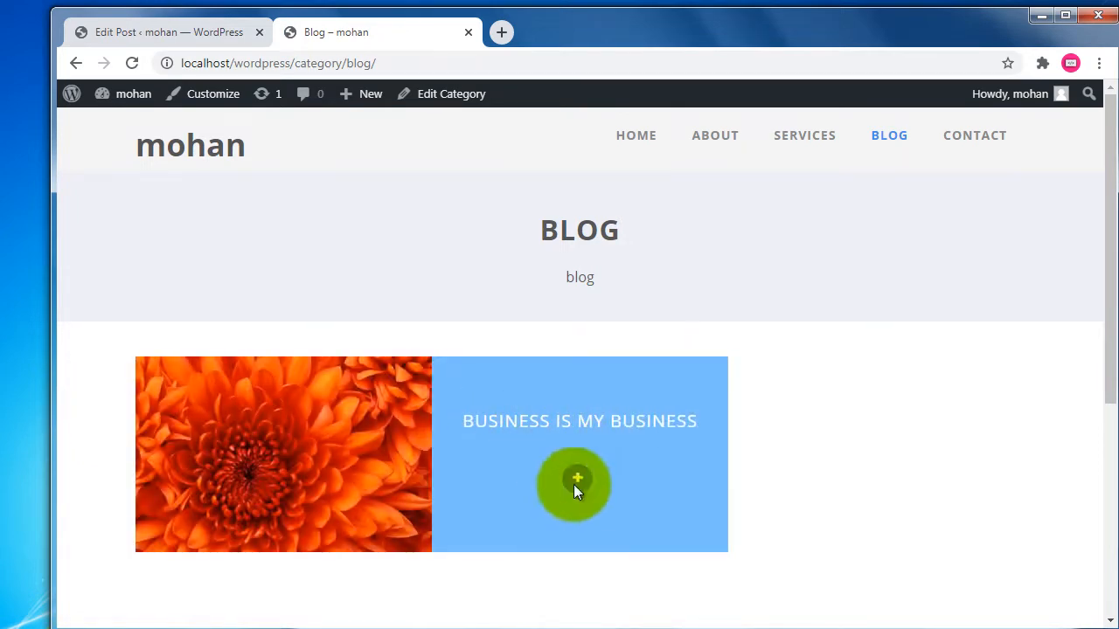
Return to the posts list and open the "Business is my business" post for editing
click(189, 31)
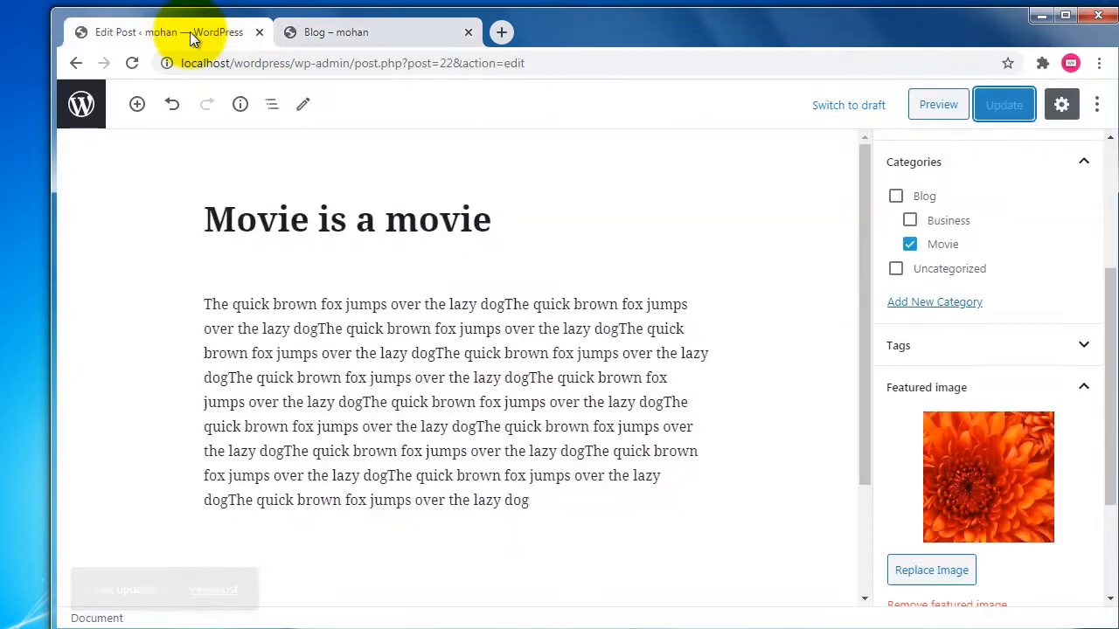
click(90, 122)
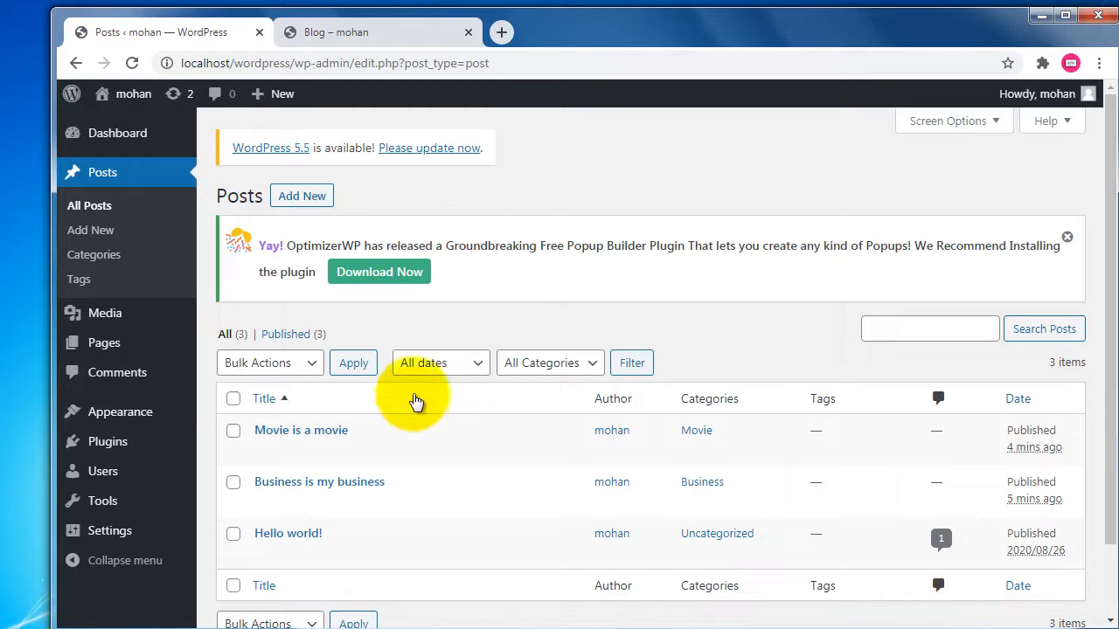
click(397, 33)
mouse_move(512, 407)
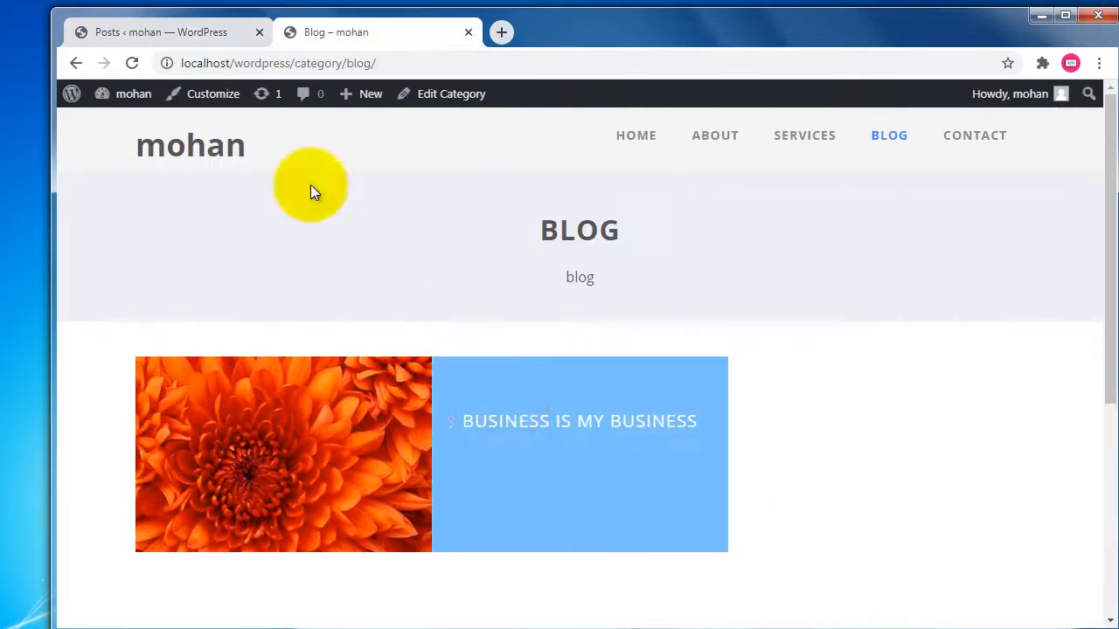
click(204, 35)
mouse_move(333, 495)
click(264, 503)
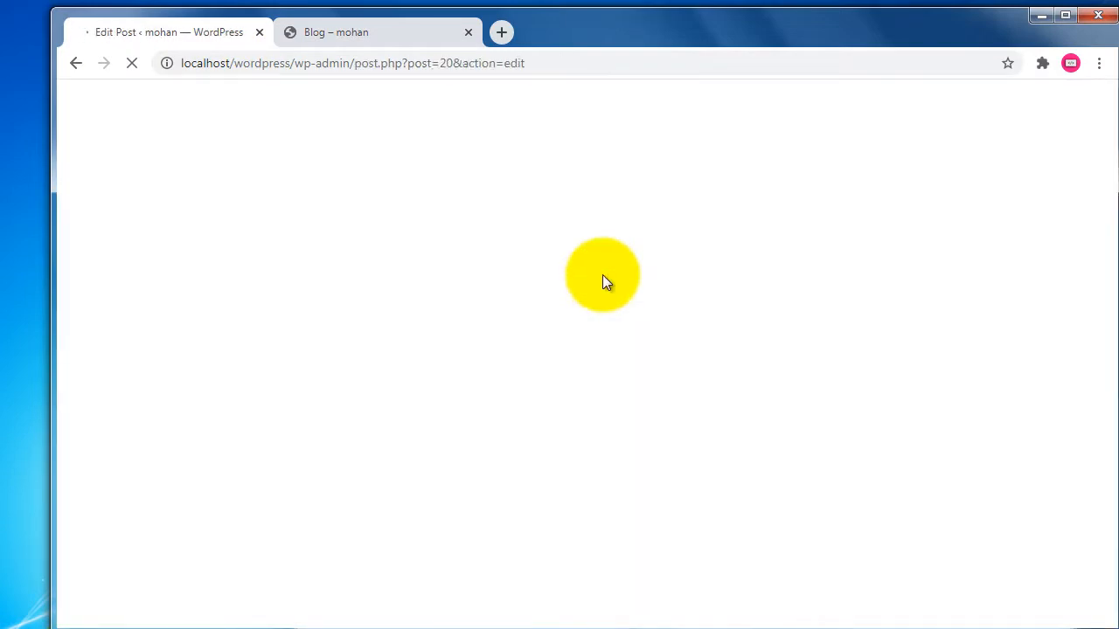
Upload Desert from the Sample Pictures folder and set it as the Business post's featured image
click(939, 427)
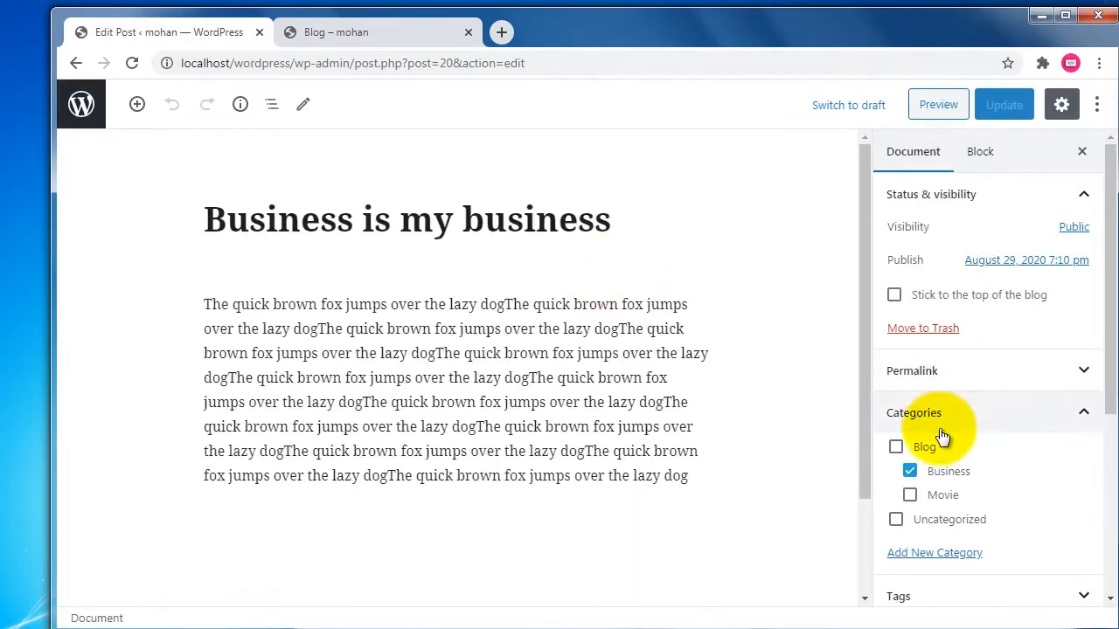
scroll(940, 432, down, 3)
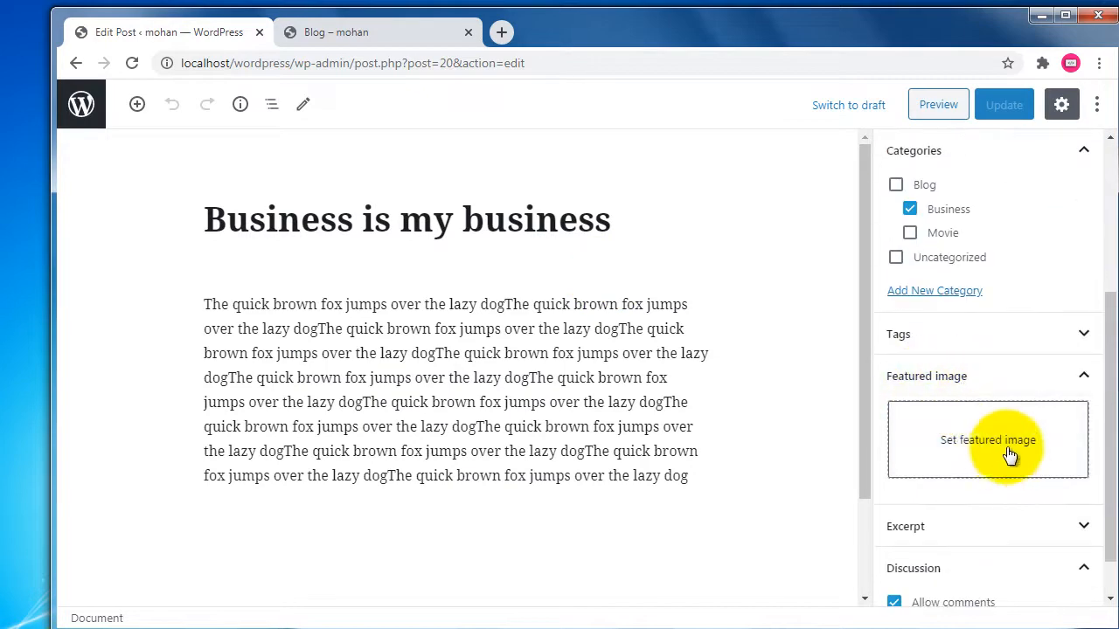
click(949, 461)
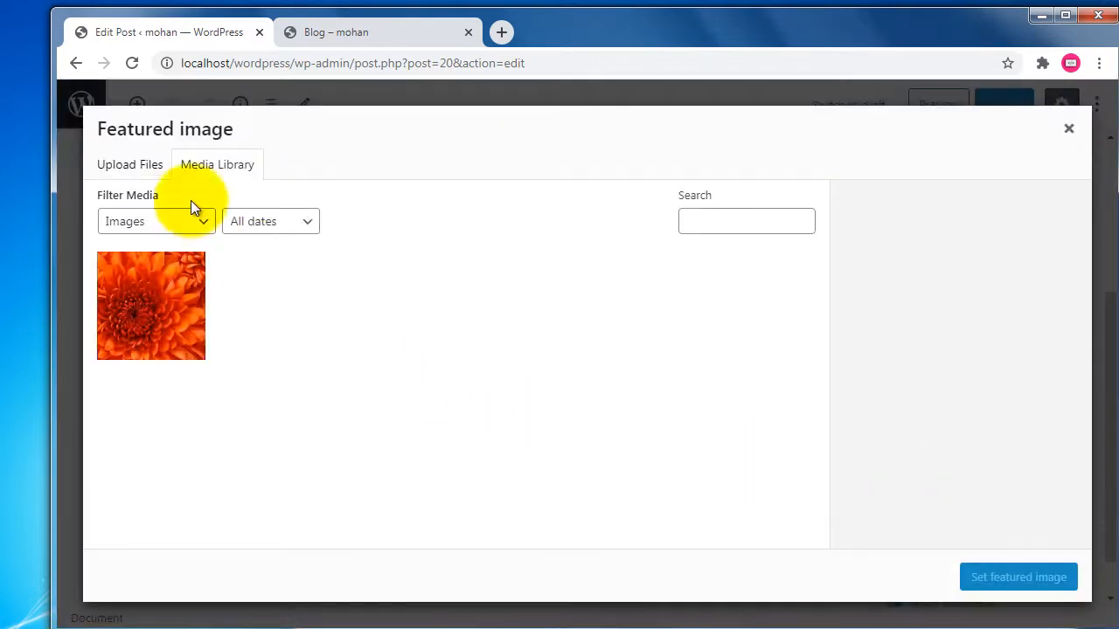
click(156, 166)
click(587, 385)
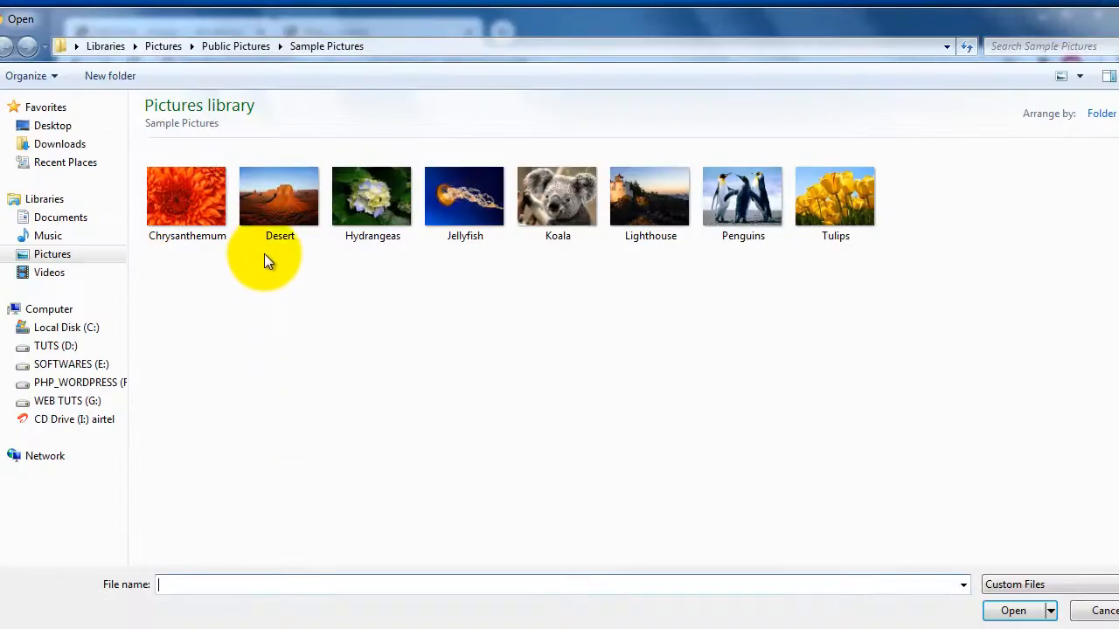
click(254, 217)
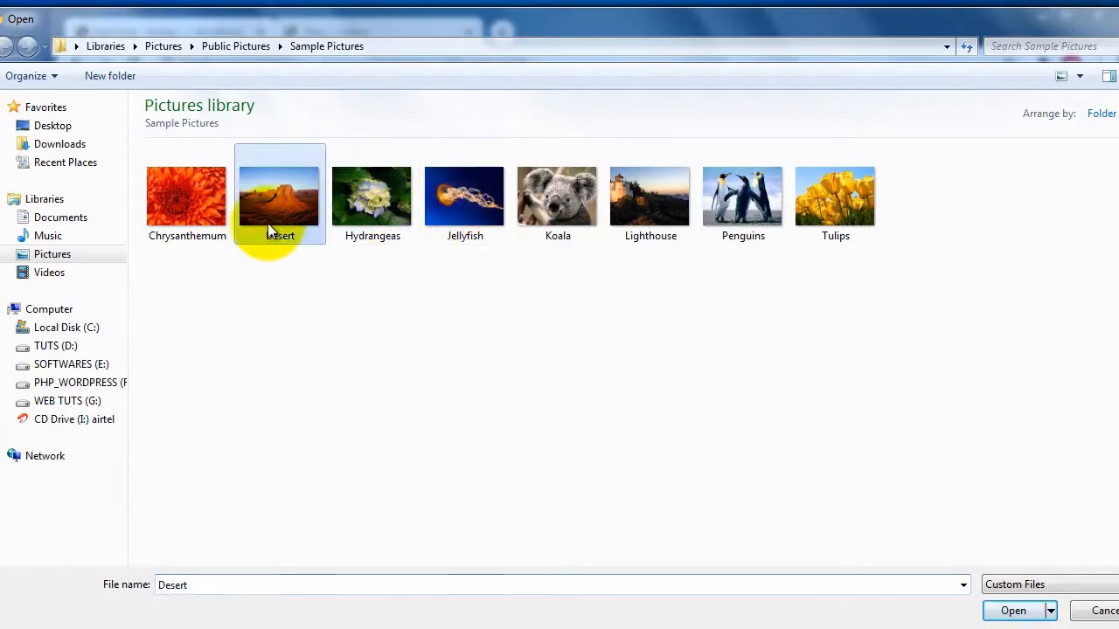
click(1014, 610)
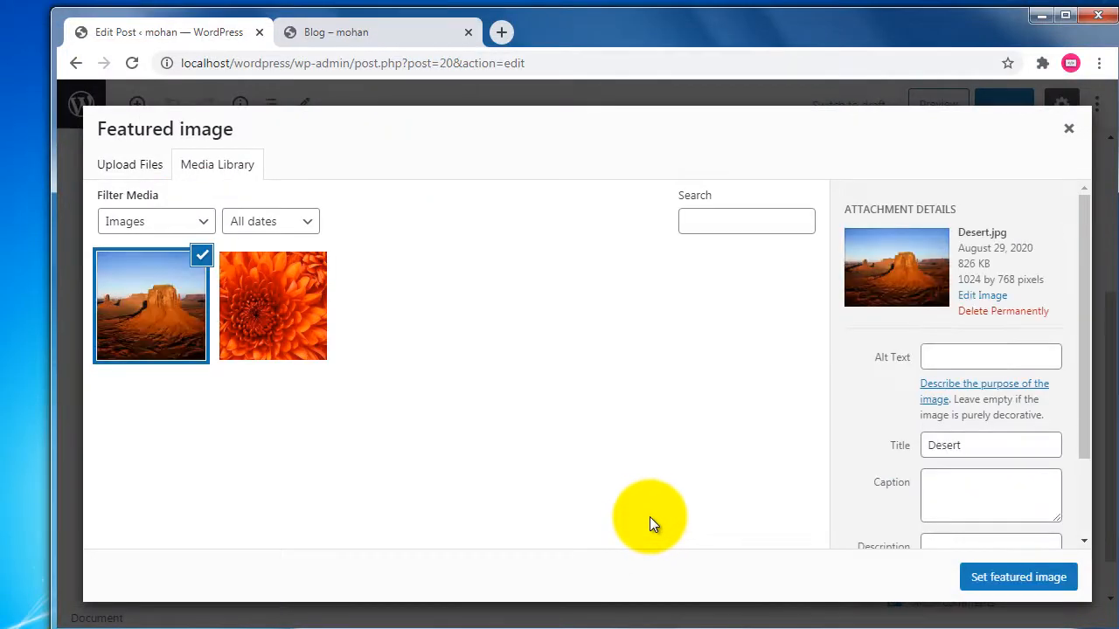
click(1005, 578)
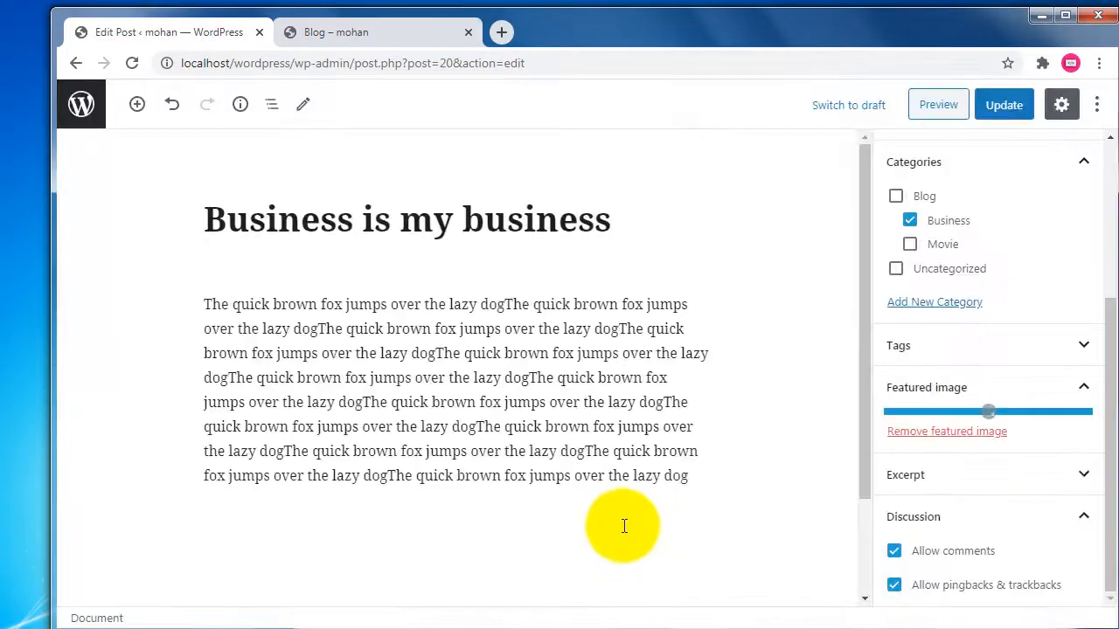
Update the Business post and switch to the site's Blog page
click(1004, 107)
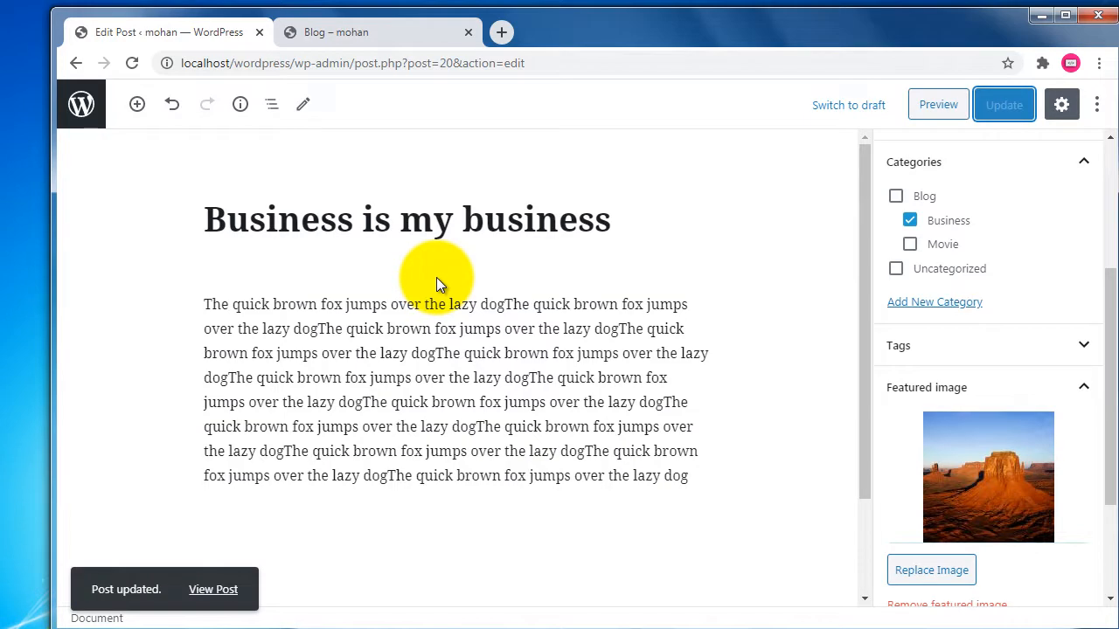
click(366, 34)
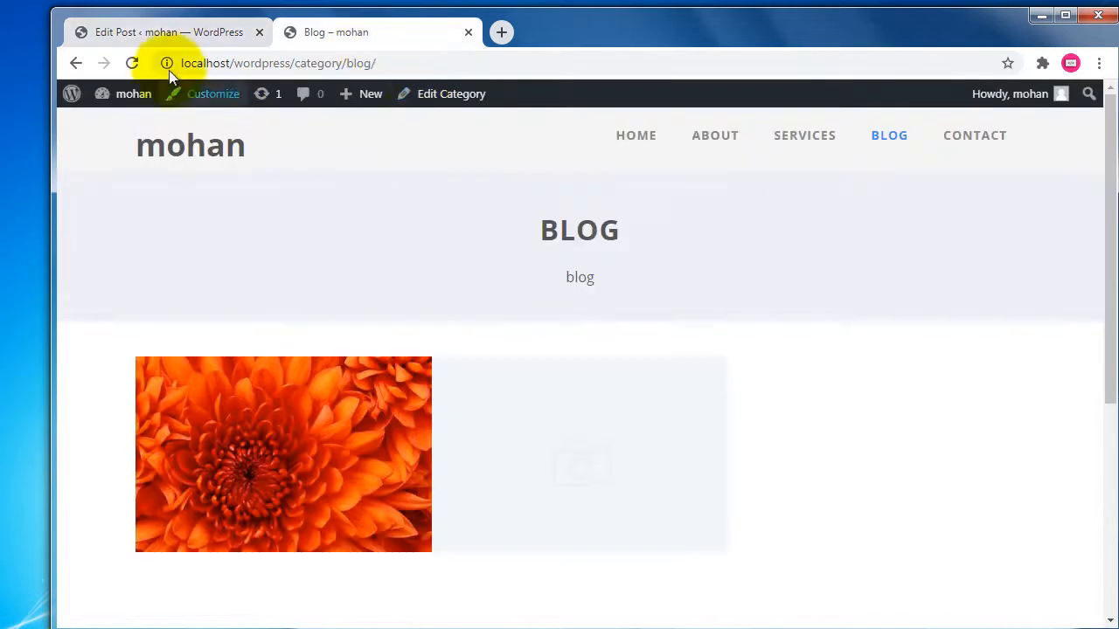
Reload the site's Blog page, check the featured images on both post tiles and open the Movie post
click(132, 65)
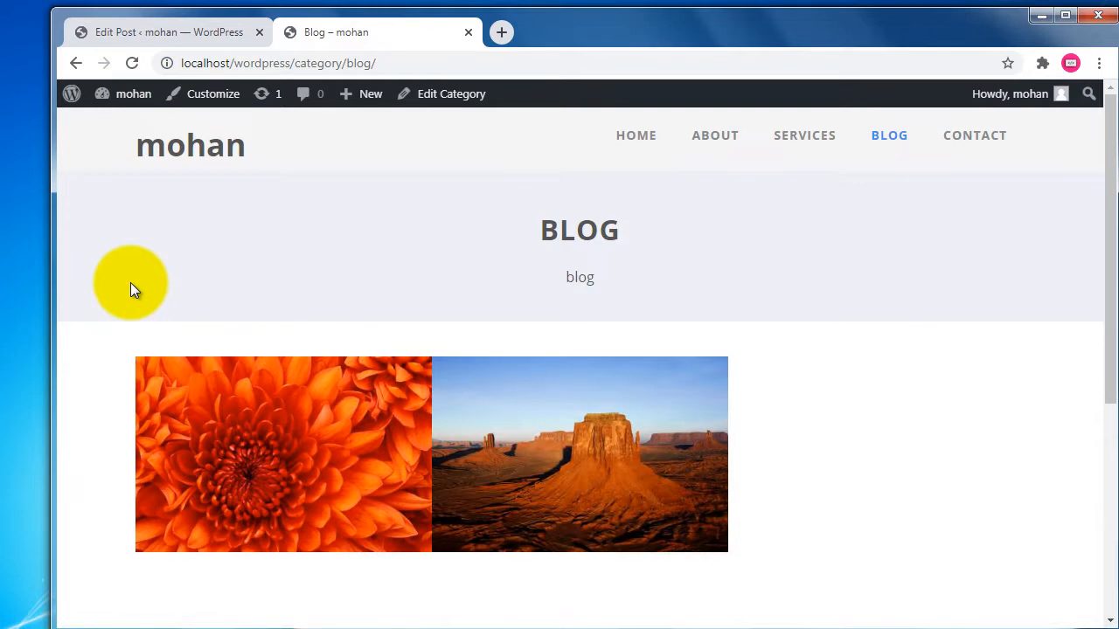
mouse_move(529, 470)
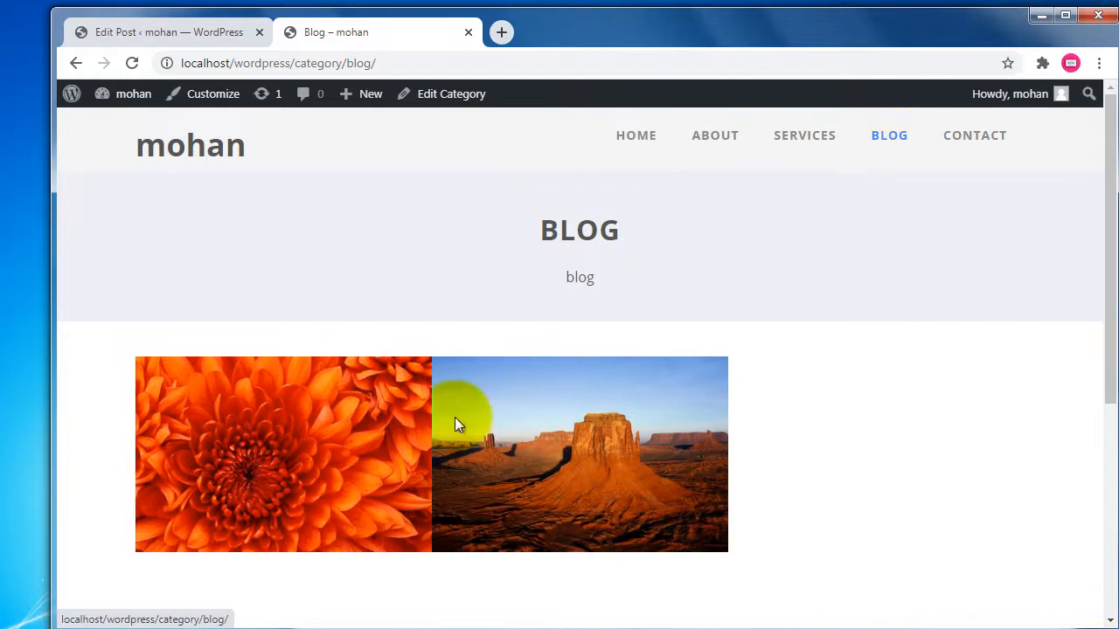
mouse_move(277, 476)
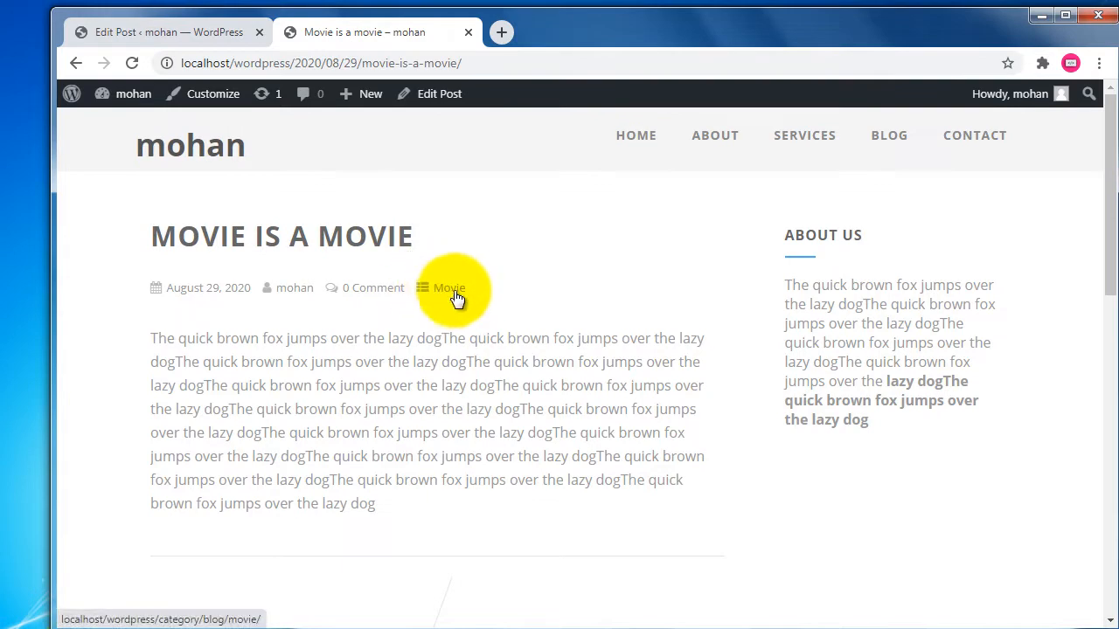
Review the Movie post's text, reply form and footer, and return to the site's home page
drag(413, 502, 253, 359)
click(488, 387)
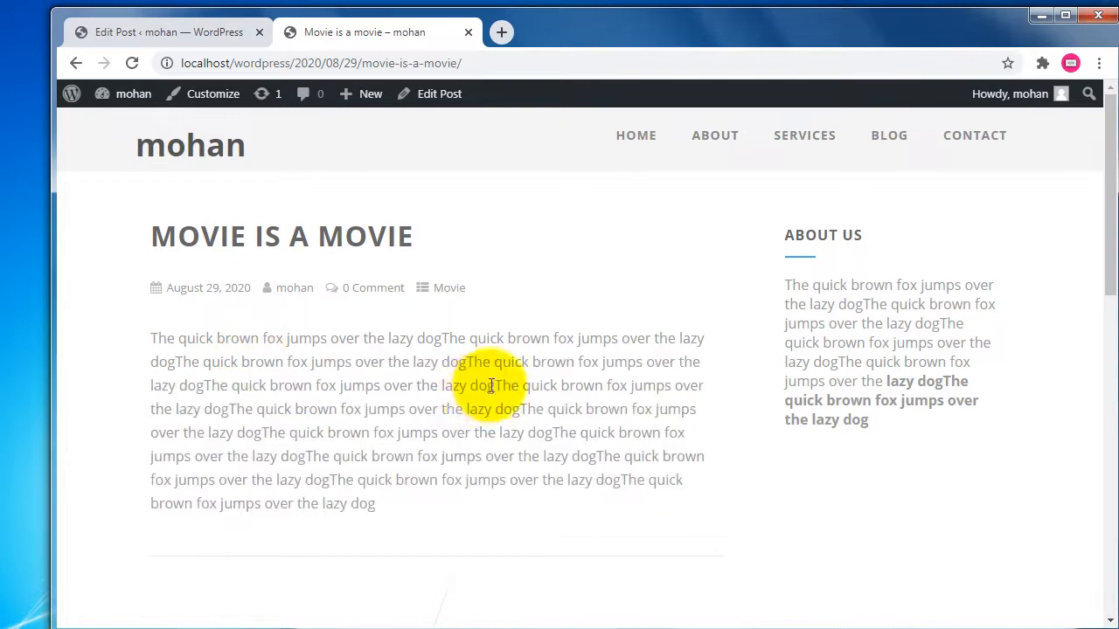
scroll(489, 384, down, 10)
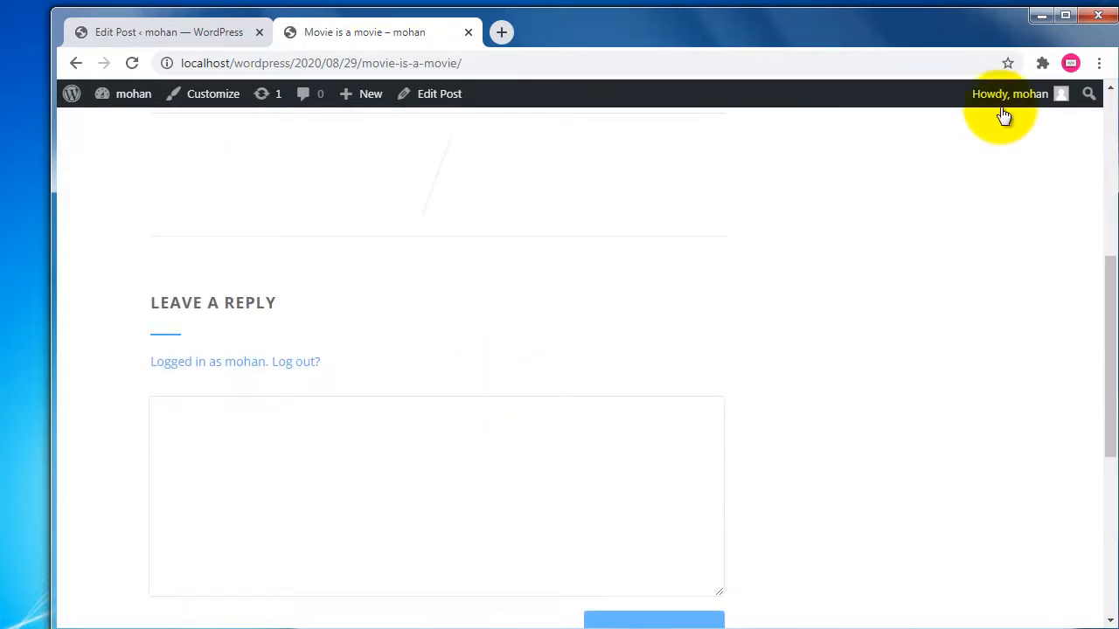
mouse_move(1004, 112)
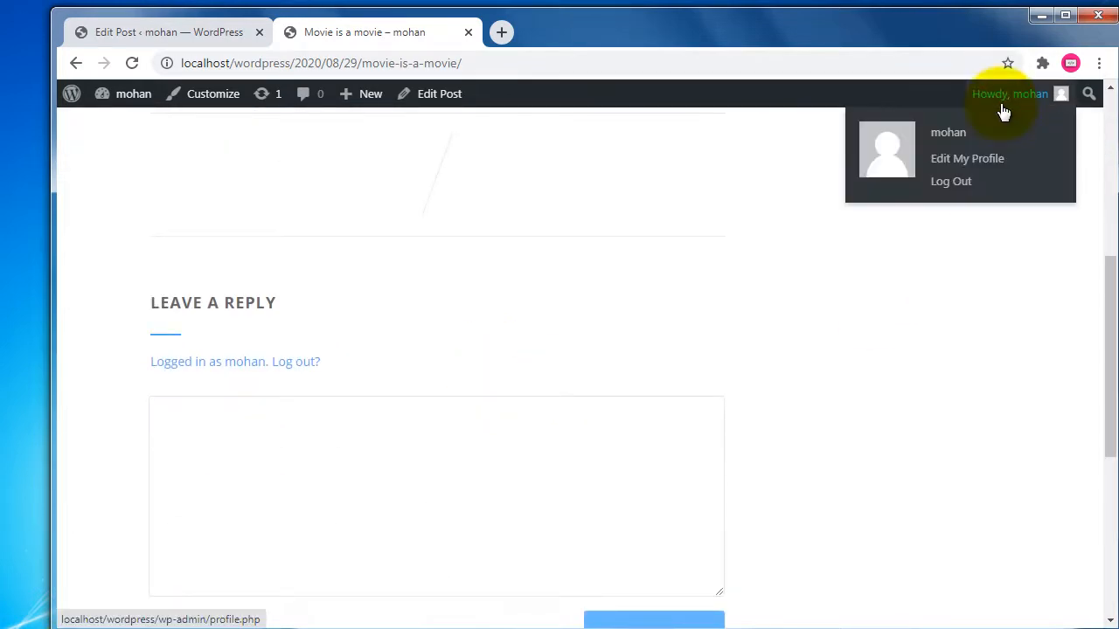
scroll(310, 367, down, 1)
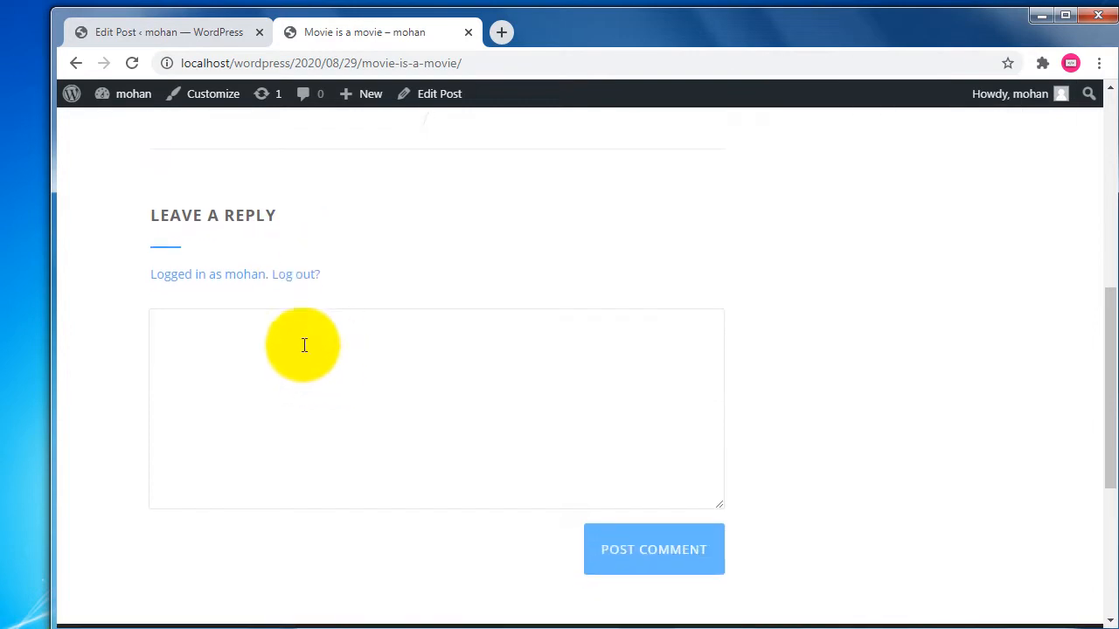
drag(172, 212, 298, 220)
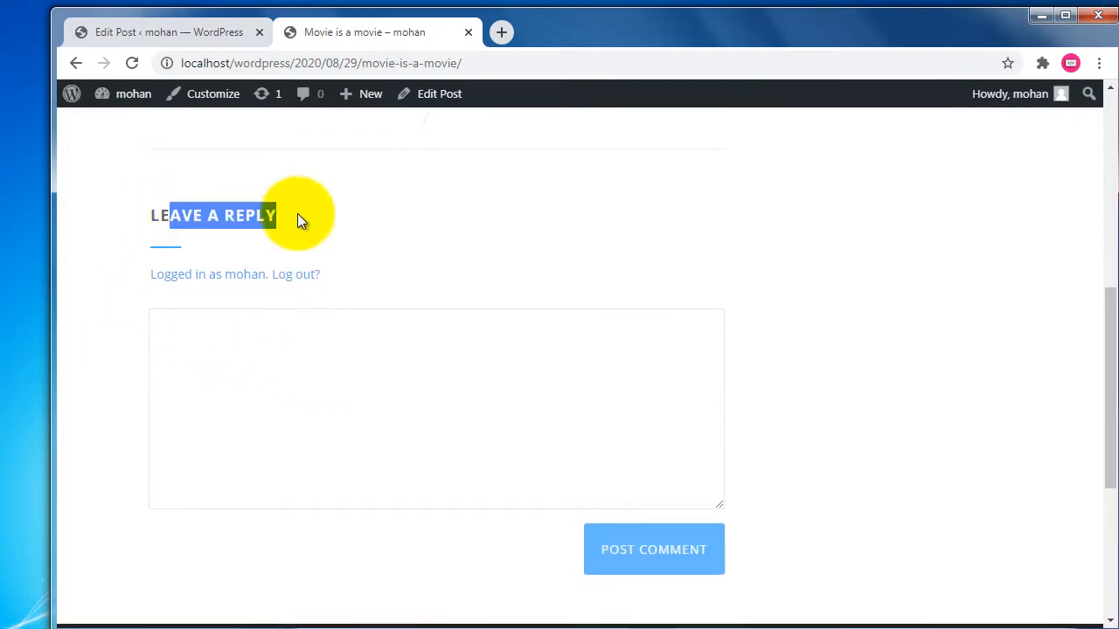
click(502, 246)
scroll(537, 368, down, 4)
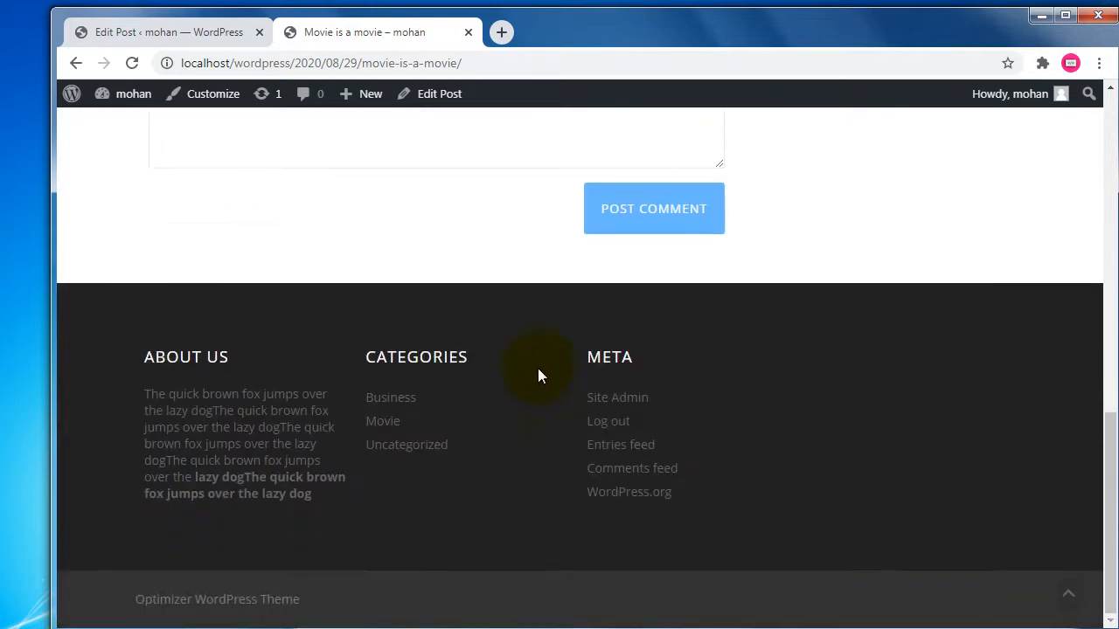
scroll(538, 368, up, 10)
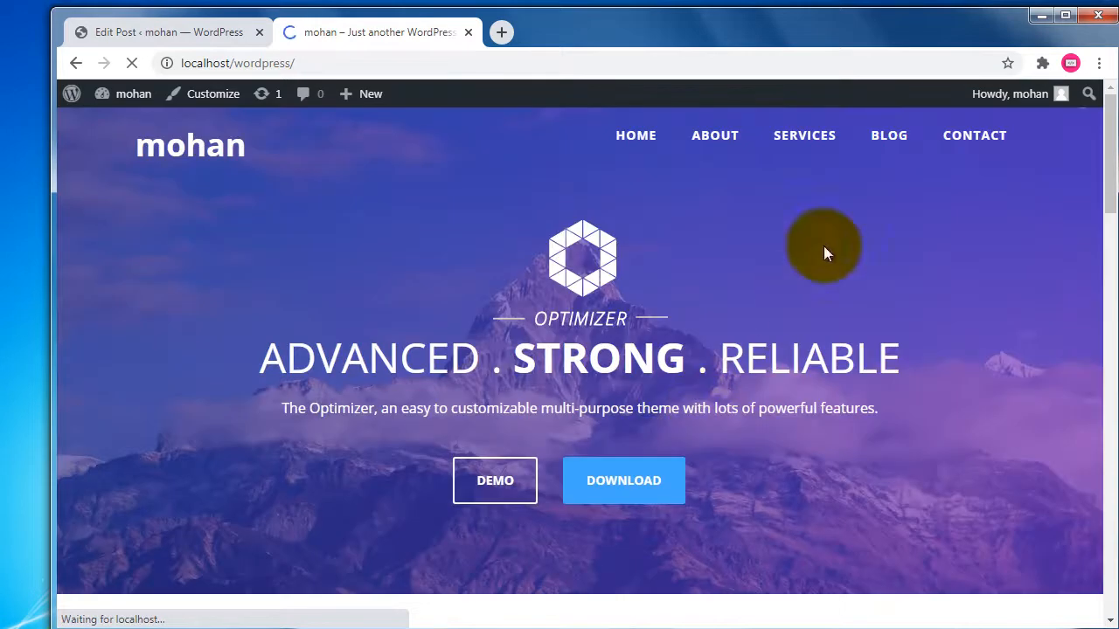
Open the "Business is my business" post from the Blog page and look through its content
click(887, 140)
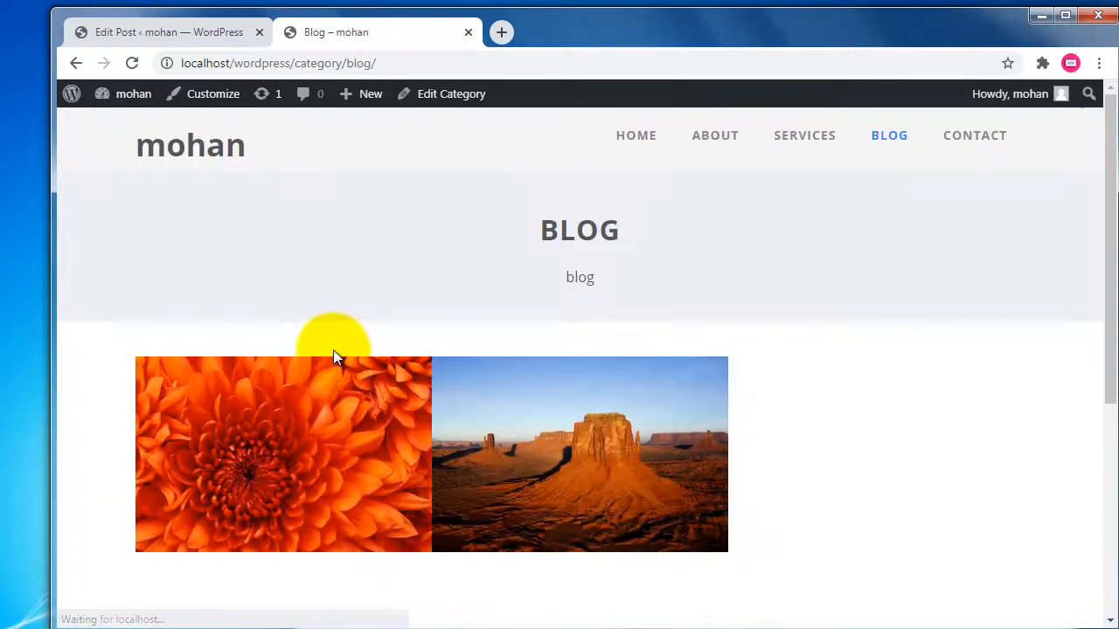
mouse_move(615, 421)
click(598, 483)
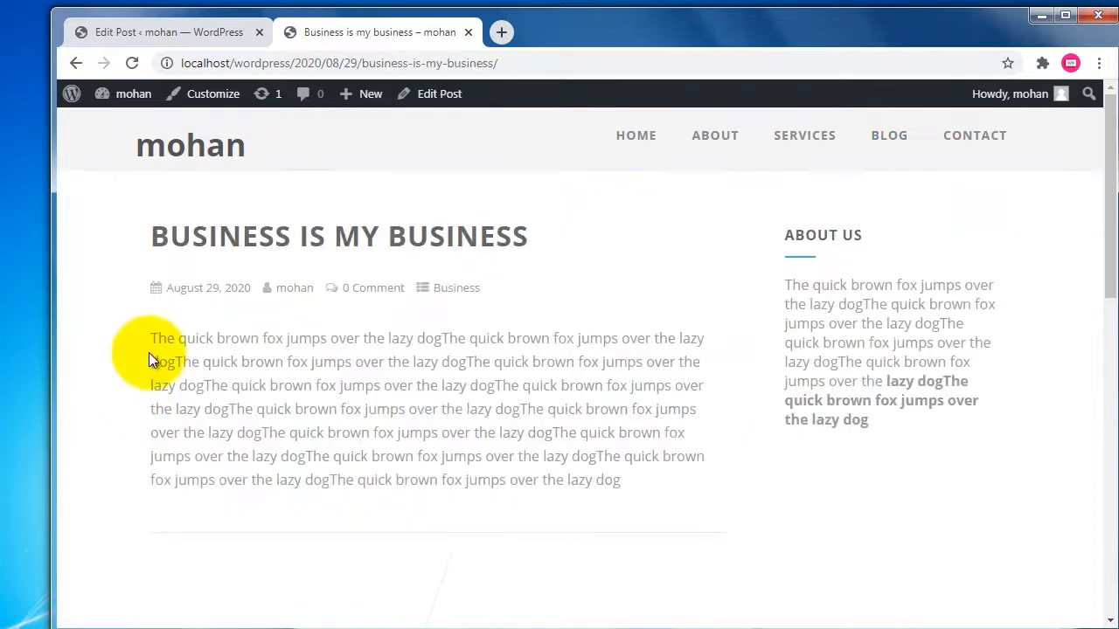
scroll(152, 350, down, 5)
scroll(153, 350, up, 5)
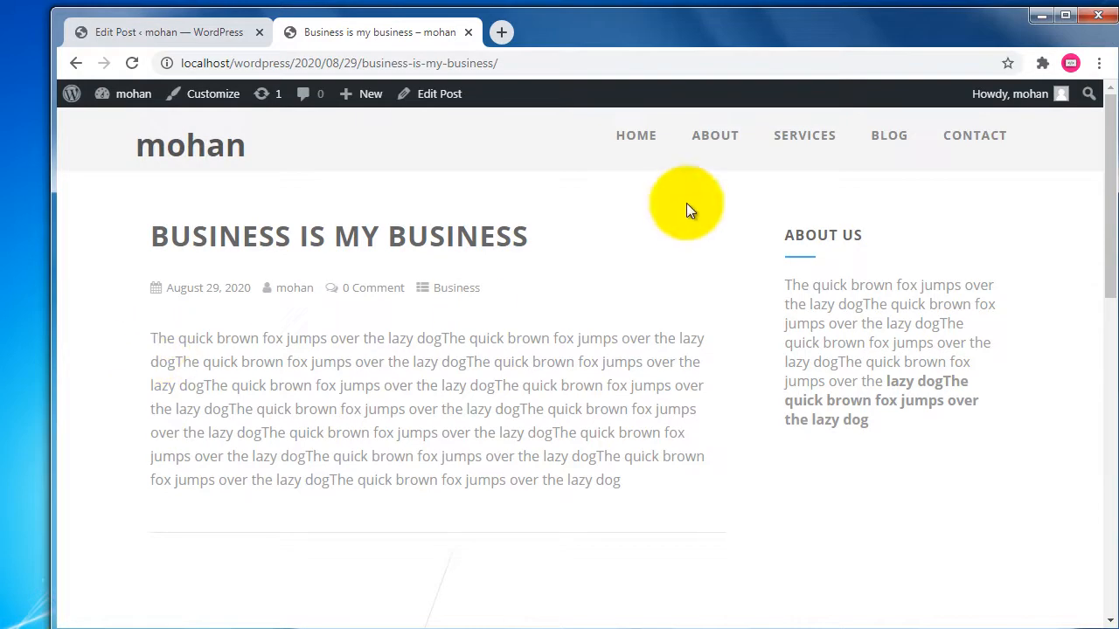
Visit the site's home page, and leave the Business post's editor for the WordPress posts list
click(645, 145)
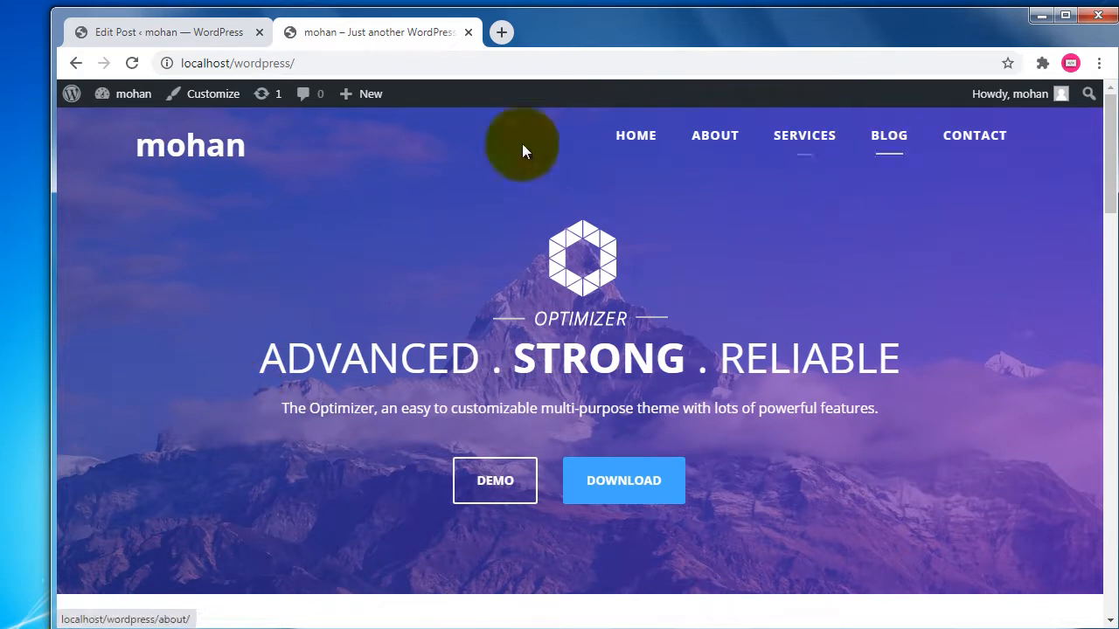
click(198, 34)
click(81, 107)
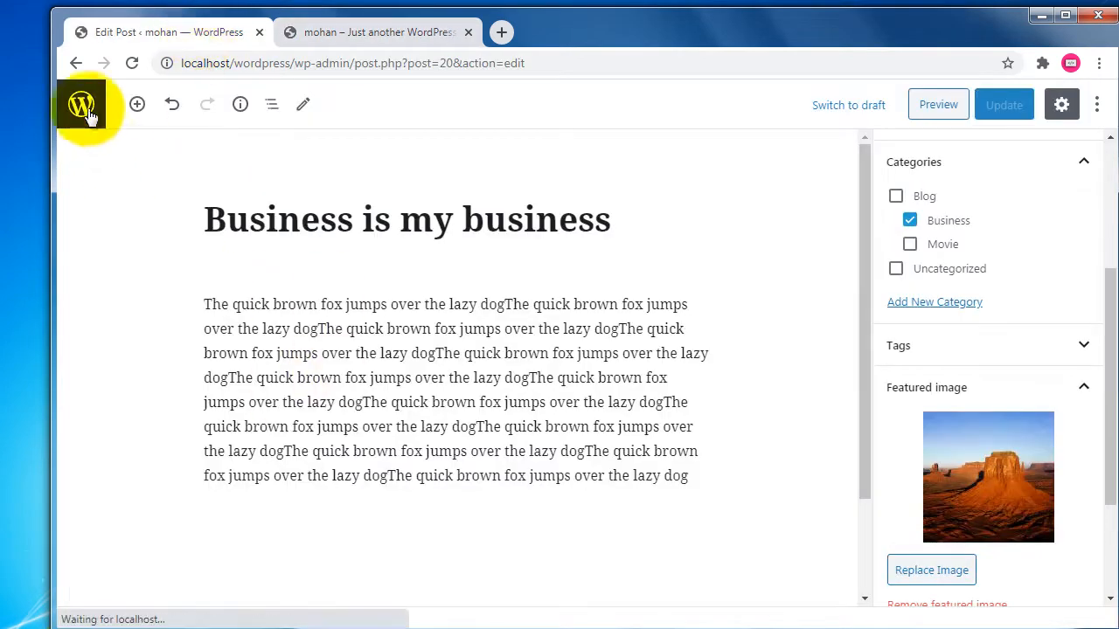